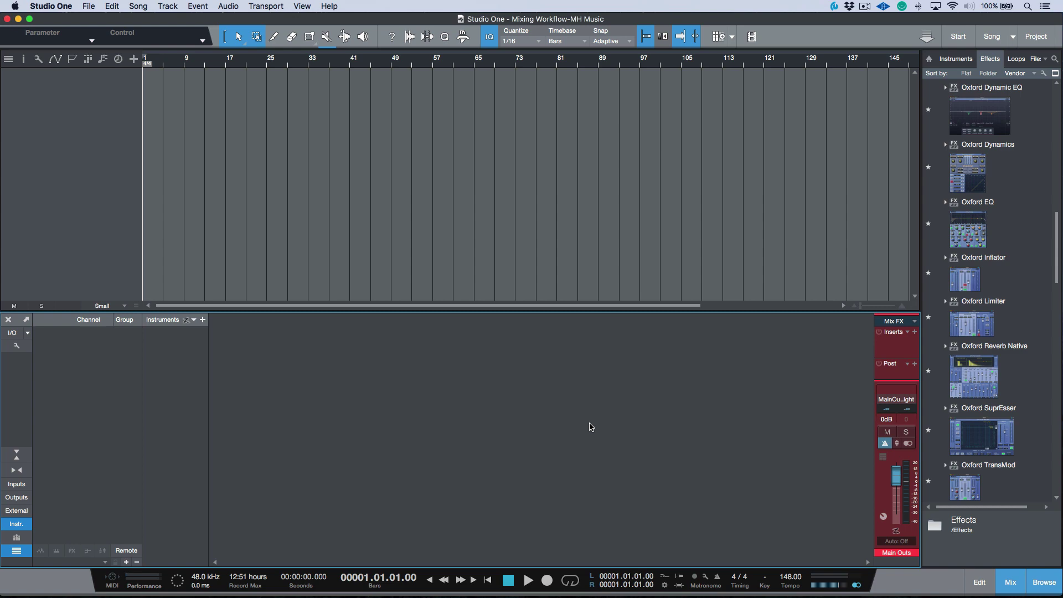
Switch to Finder and preview the READ ME.rtf mix notes in the Gravitate Resources folder
key("super+Tab")
key("super+Tab")
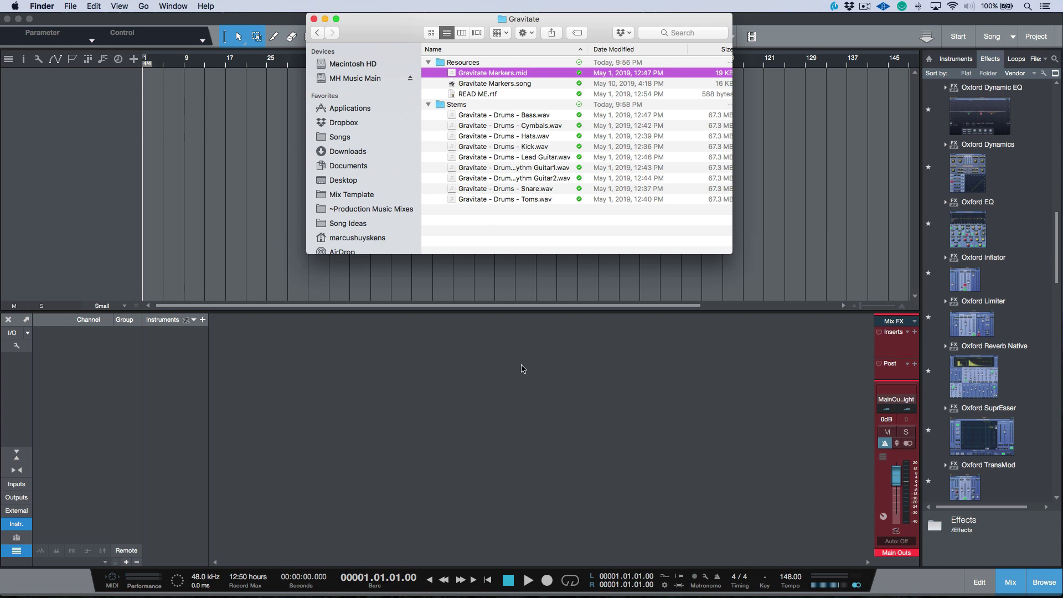
left_click(491, 95)
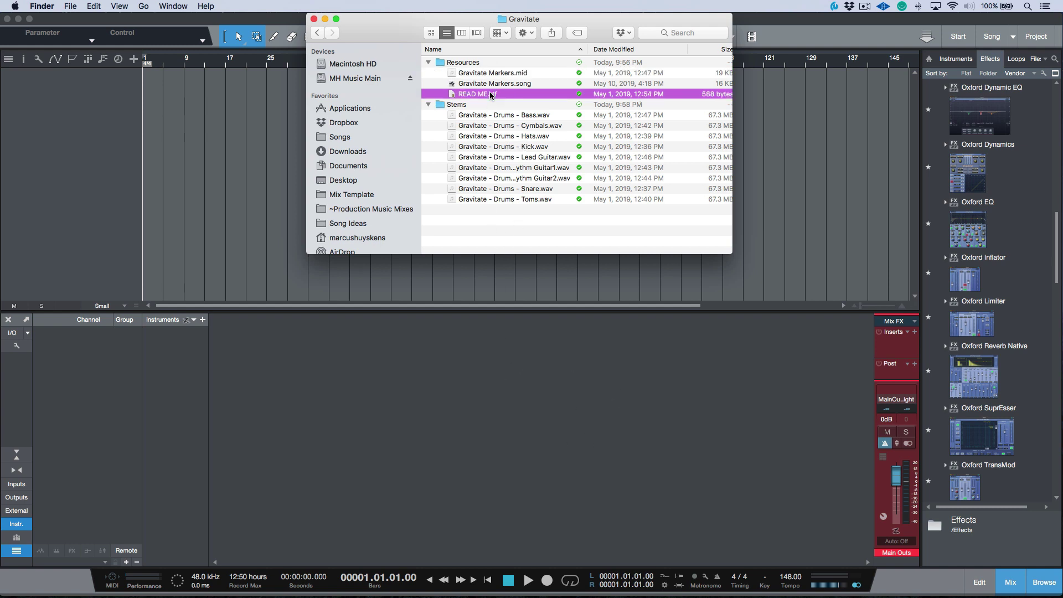
key("space")
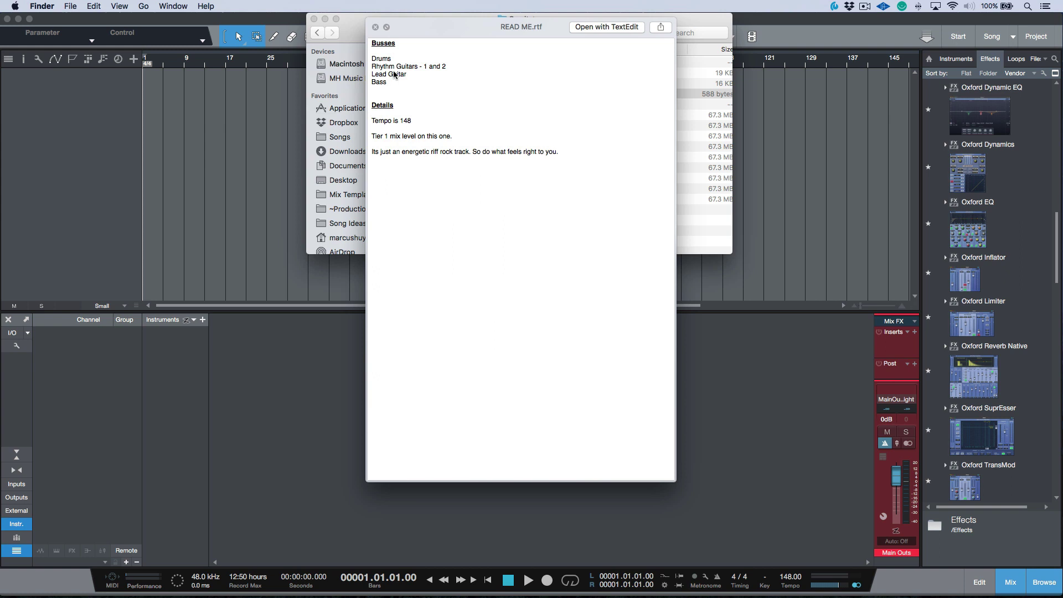
left_click(375, 28)
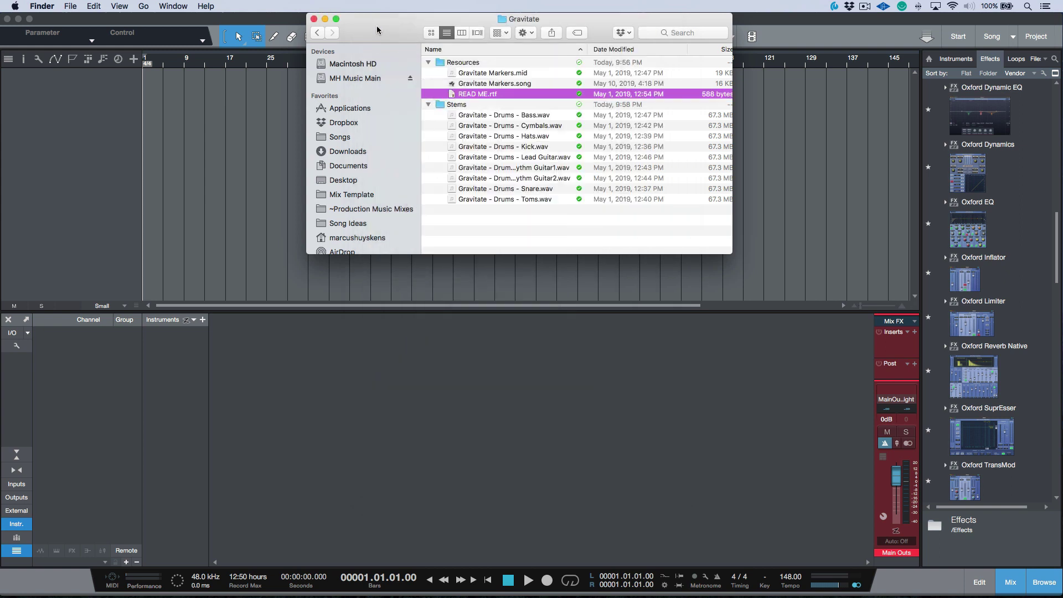
Import all nine WAV files from the Stems folder into the song as separate tracks, copying them to the Media Folder
left_click(518, 227)
left_click_drag(517, 239, 520, 113)
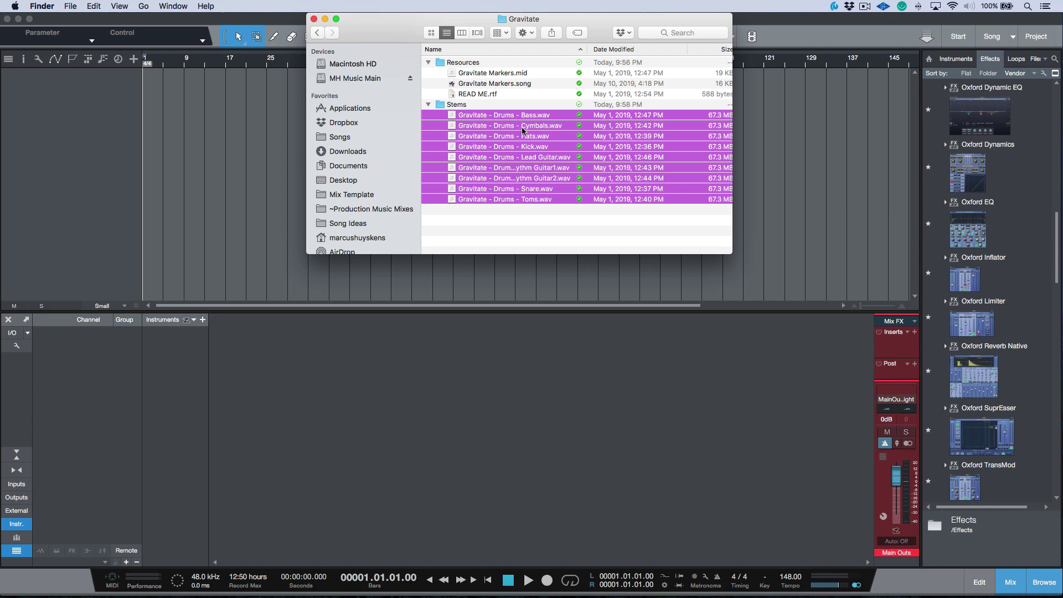
left_click_drag(452, 118, 167, 113)
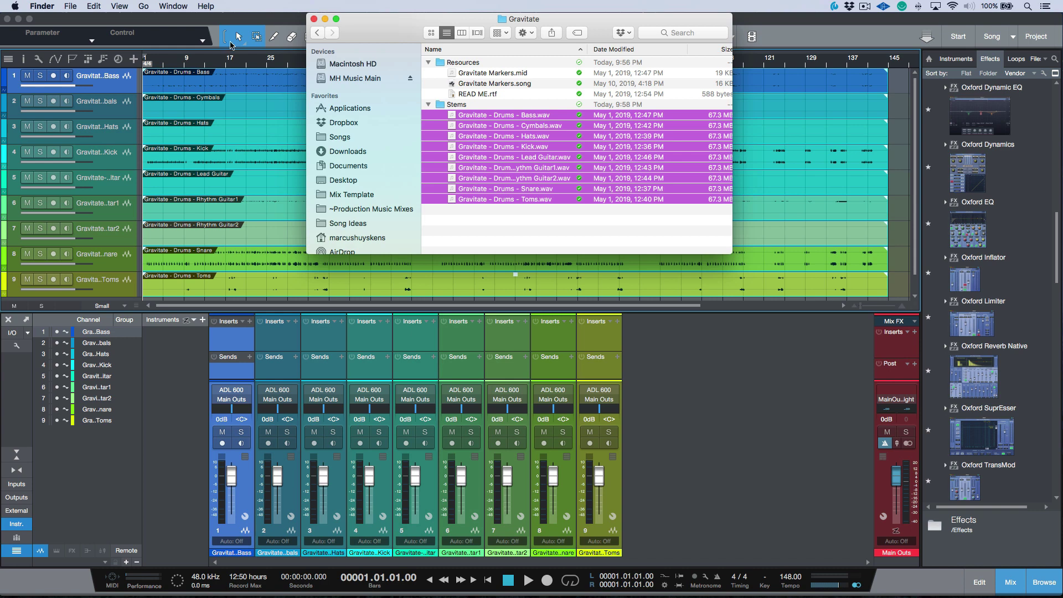
left_click(239, 22)
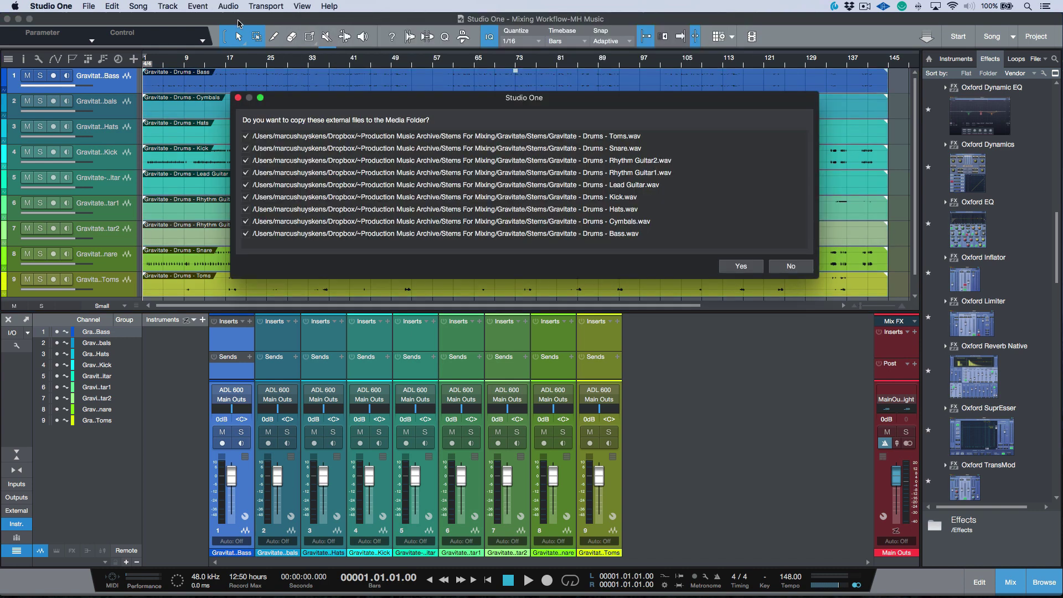
left_click(736, 268)
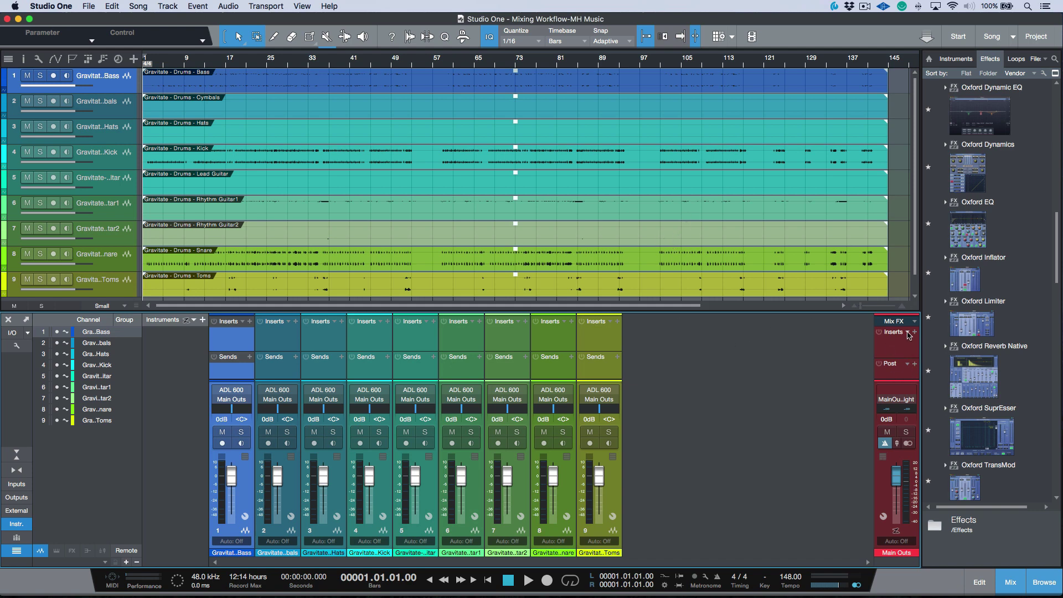
Load the metering chain with VU Meter, Level Meter and Insight 2 on the main output and enlarge the console to show it
left_click(907, 332)
left_click(935, 503)
left_click_drag(887, 310, 881, 200)
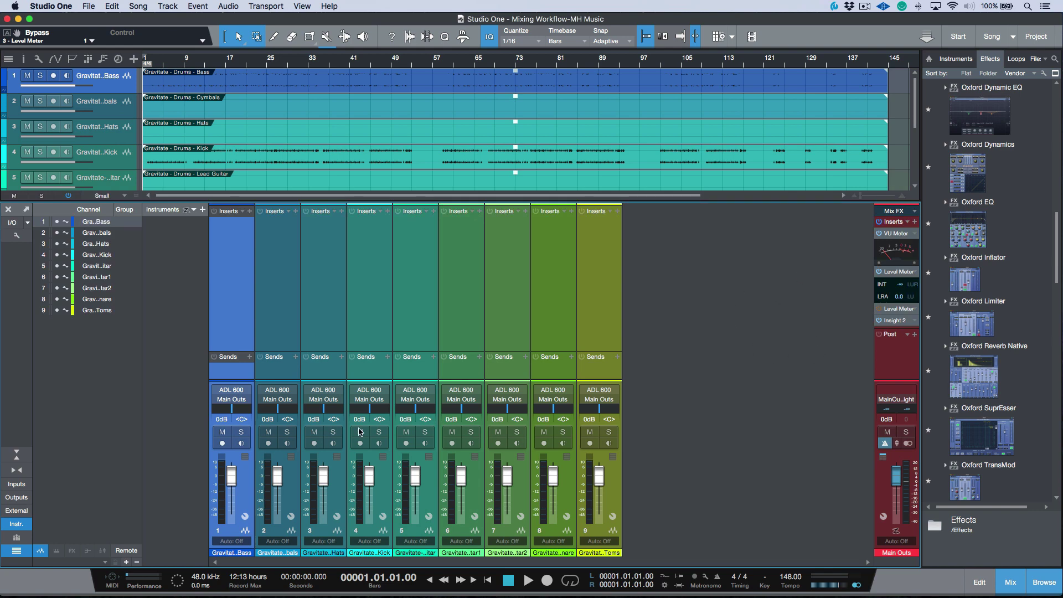
Compact the console by hiding the instrument list and using its small view, and set the track height to Normal
left_click(16, 524)
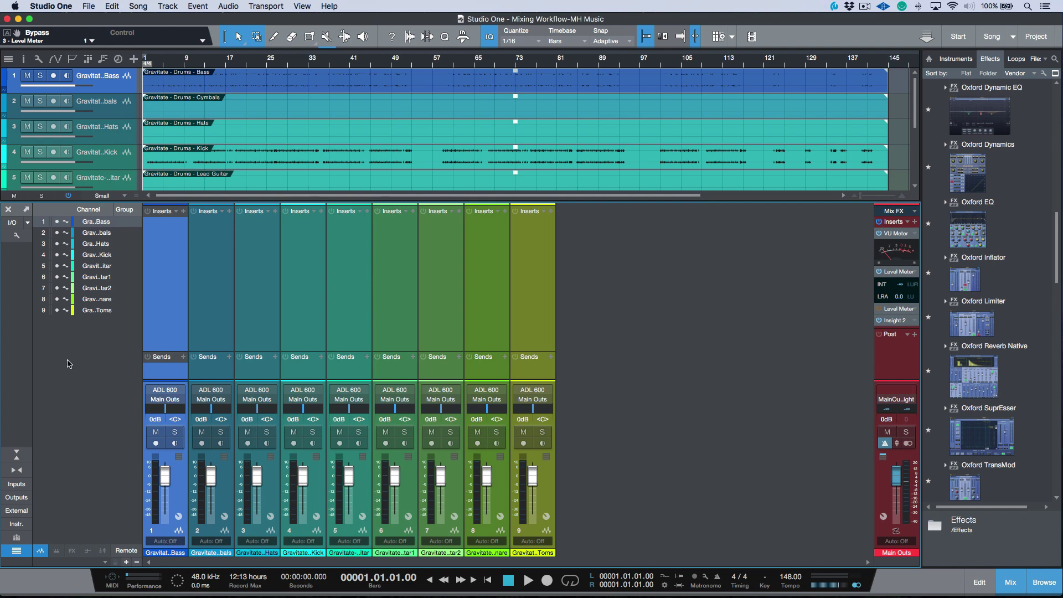
left_click(15, 455)
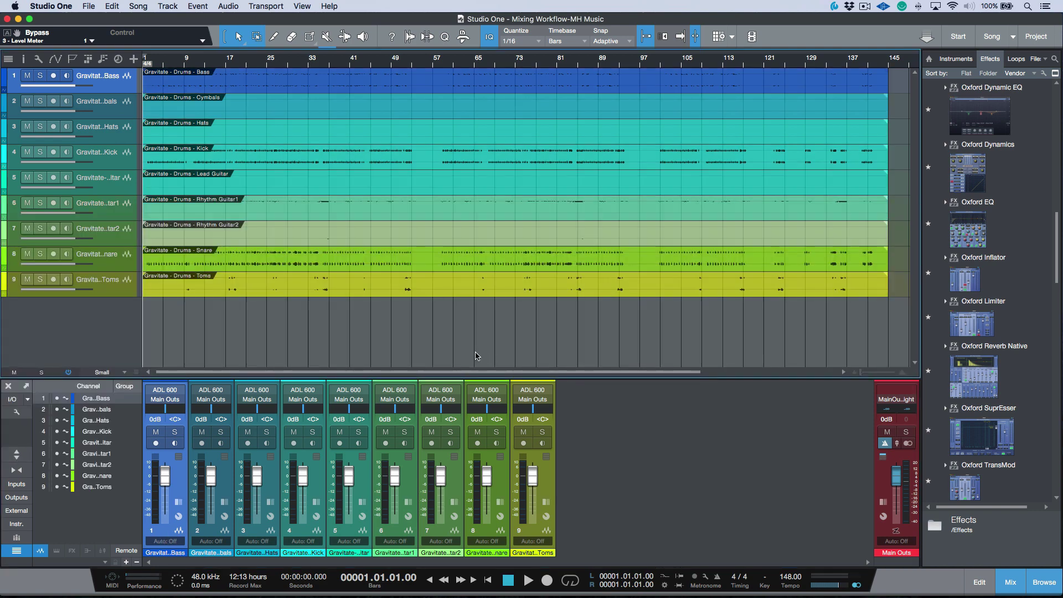
key("alt+e")
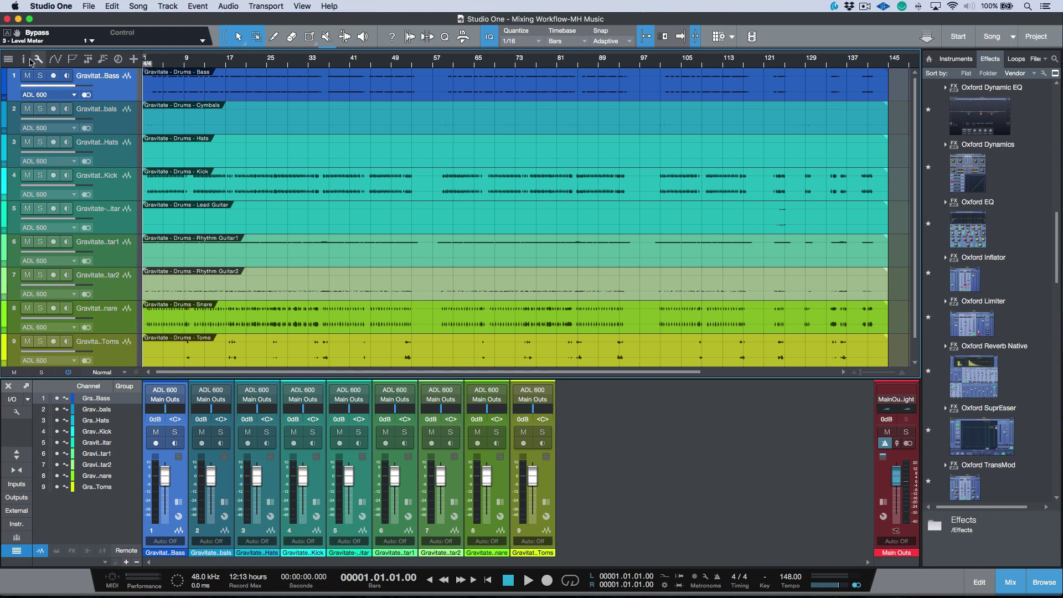
Enlarge the channel strip and event sections of the track inspector, check them on the Cymbals and Bass tracks, and hide the inspector
left_click(24, 59)
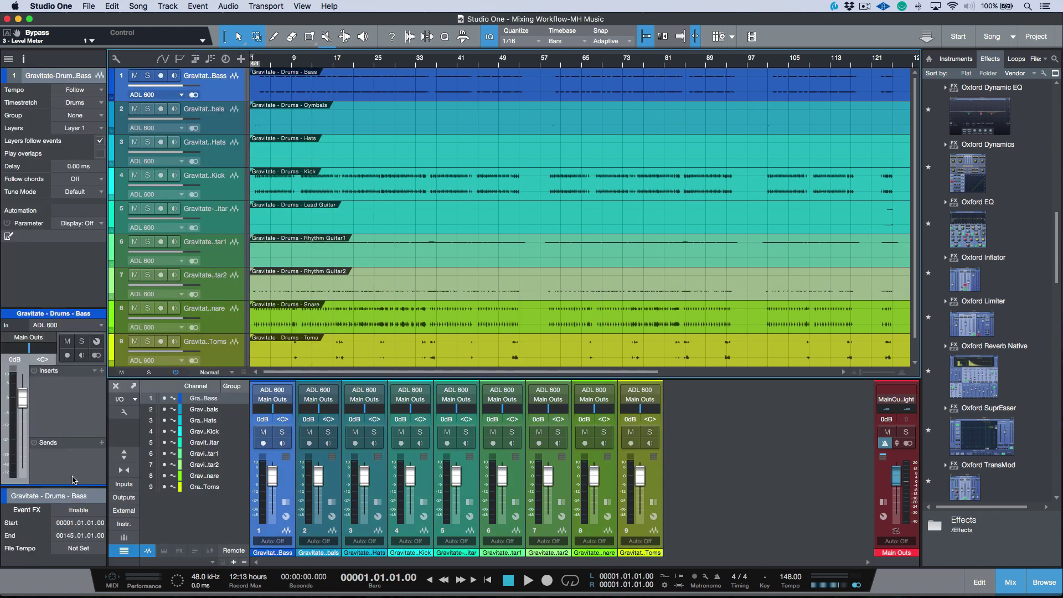
left_click_drag(64, 488, 70, 435)
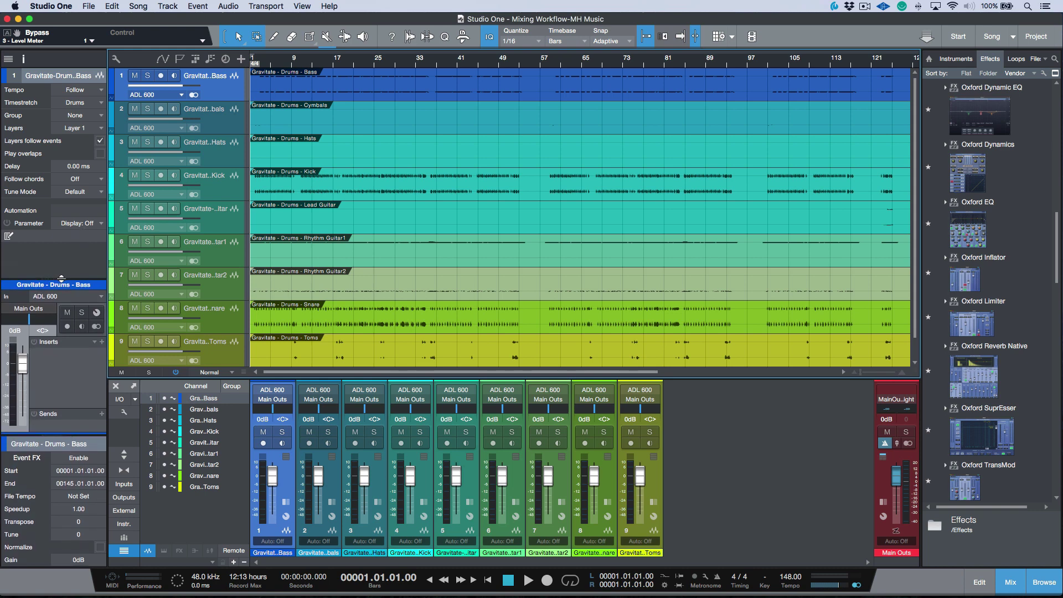
left_click_drag(62, 278, 73, 161)
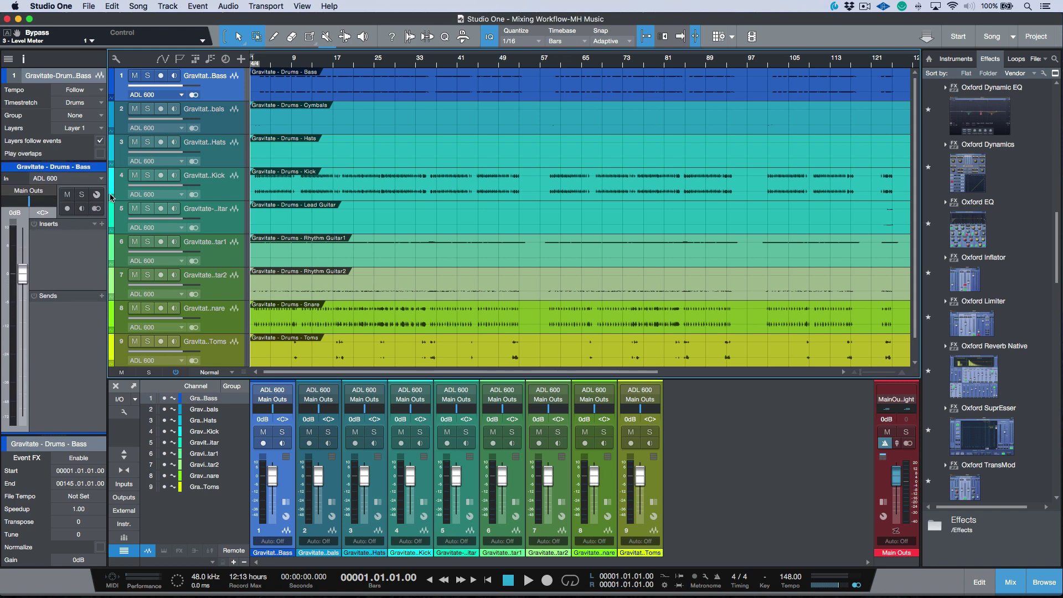
left_click(231, 125)
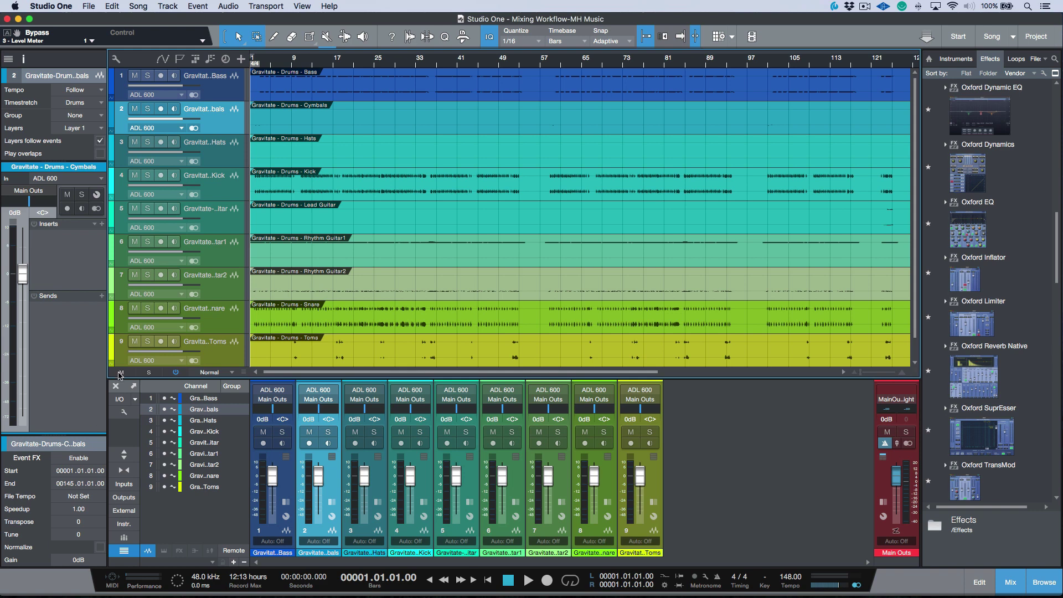
left_click(241, 99)
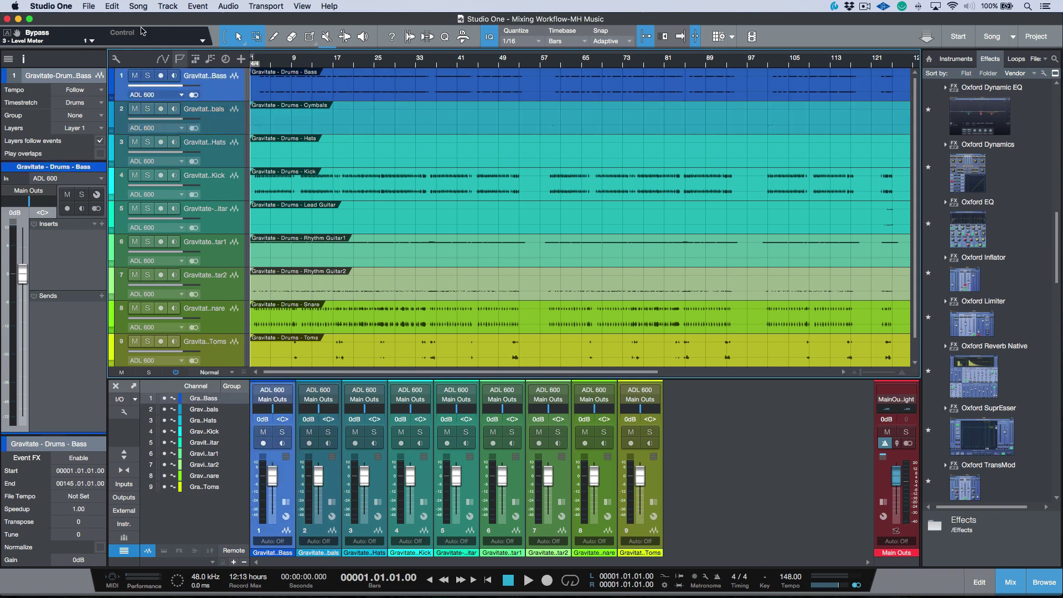
left_click(23, 58)
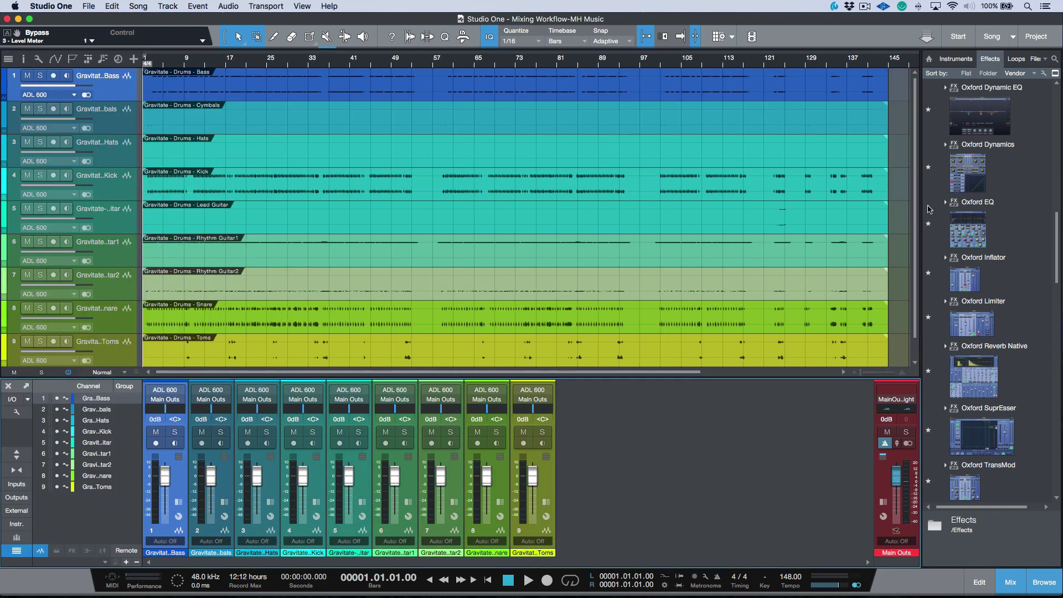
Select all nine stem channels in the console and set their input to None
left_click_drag(922, 210, 993, 211)
left_click(545, 483, "shift")
left_click(540, 391)
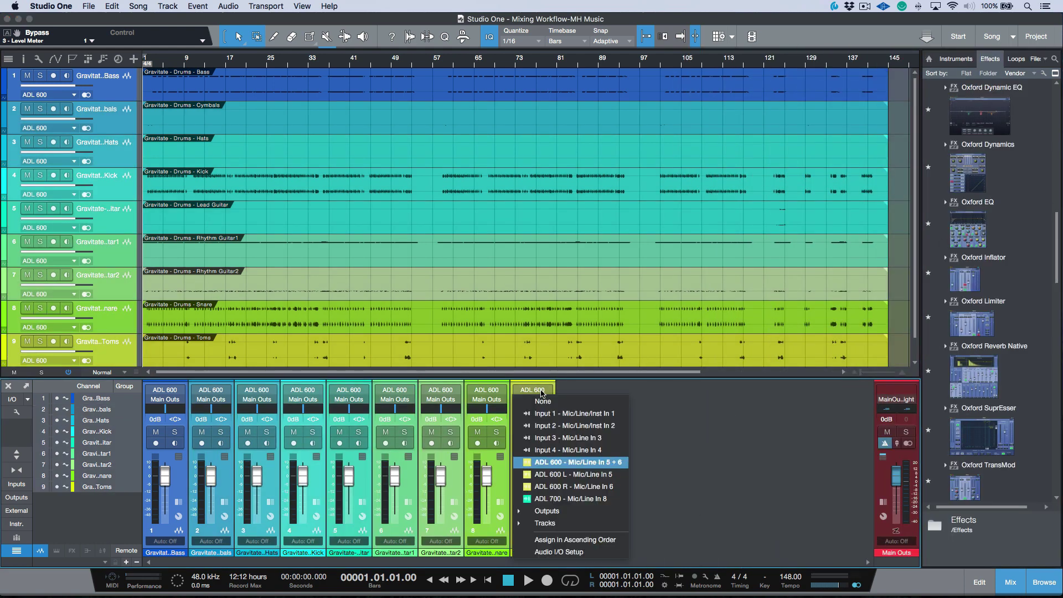
left_click(553, 396)
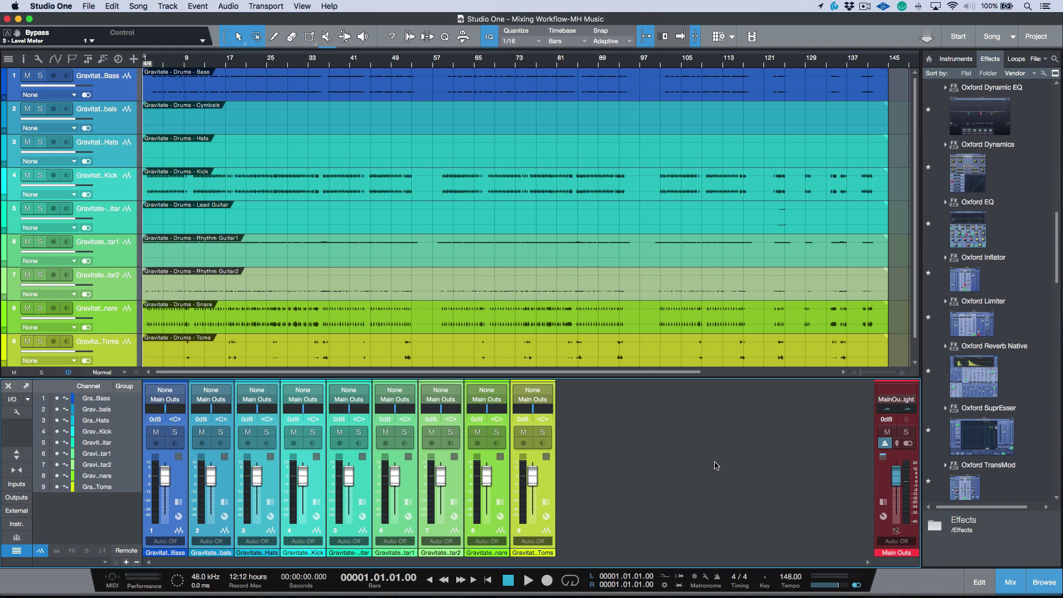
Open Gravitate Markers.mid from Finder as a new song through the Start page, without loading General MIDI sounds
key("super+Tab")
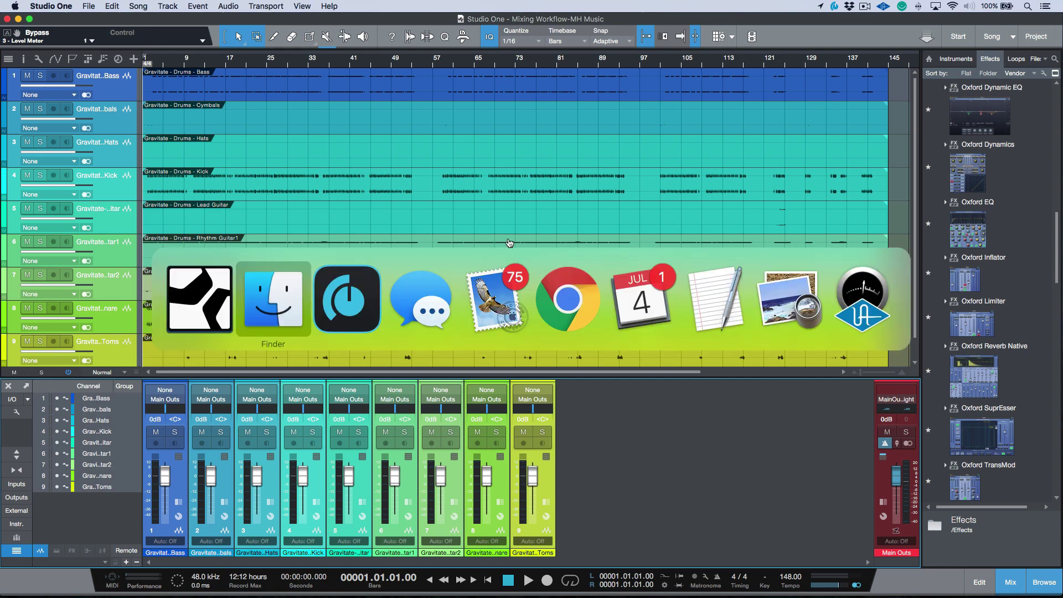
left_click(958, 37)
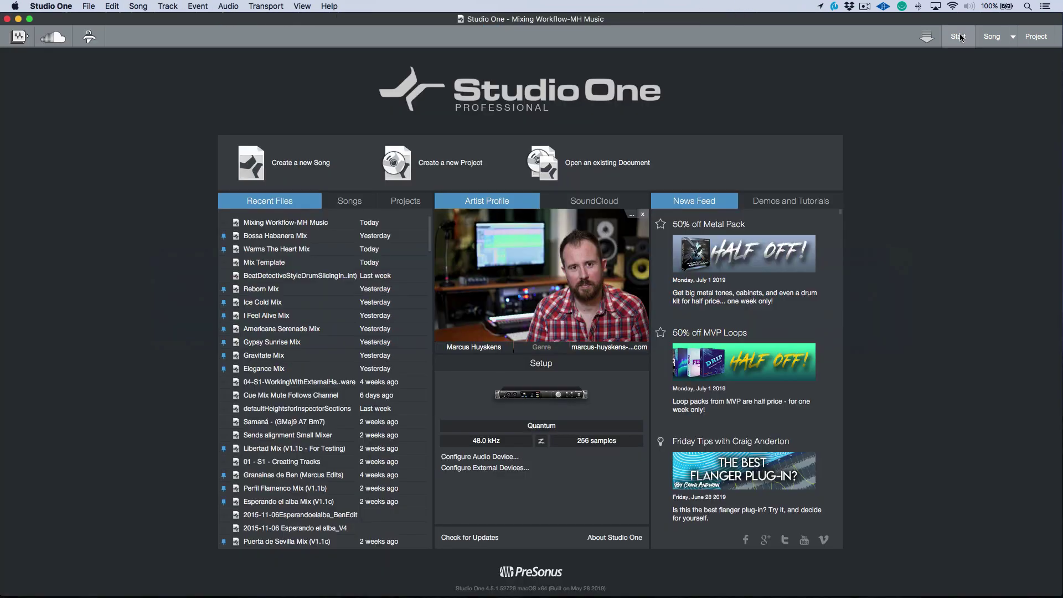
key("super+Tab")
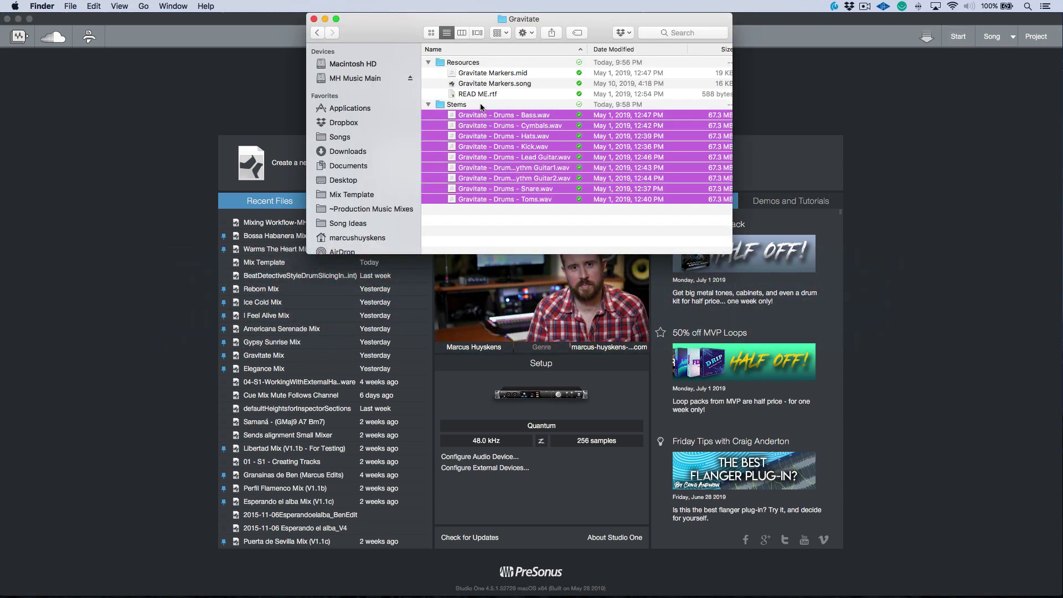
left_click(498, 74)
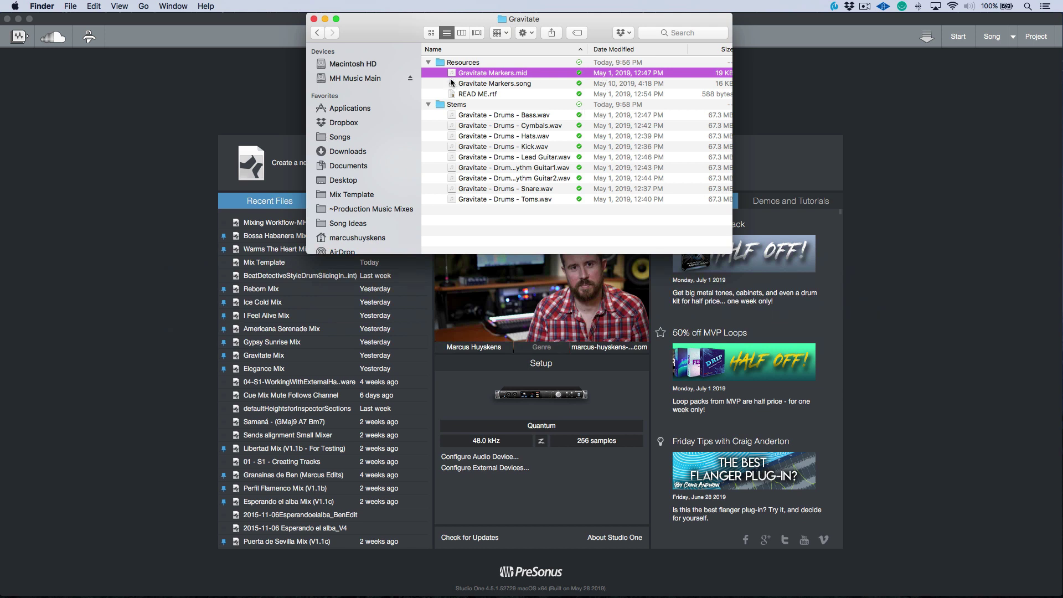
left_click_drag(452, 76, 259, 210)
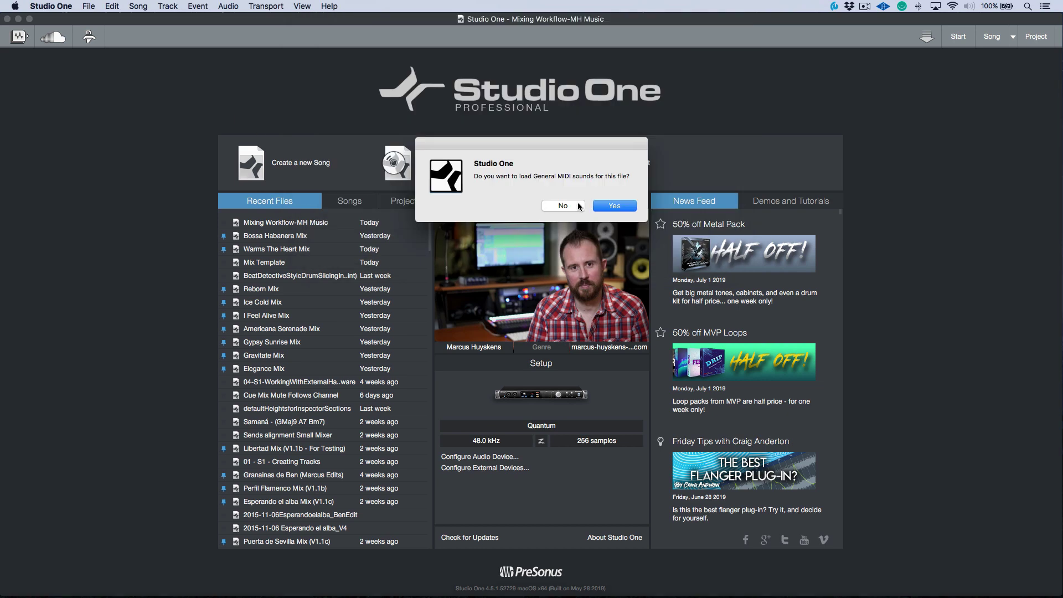
left_click(563, 206)
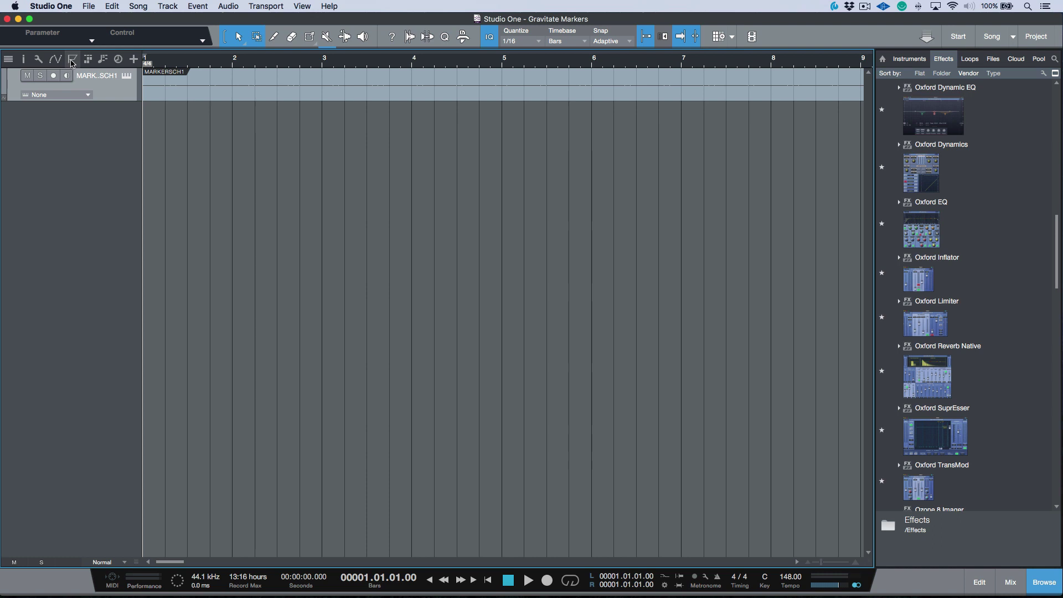
Show the marker track and display all imported markers across the full song length
left_click(88, 59)
key("w")
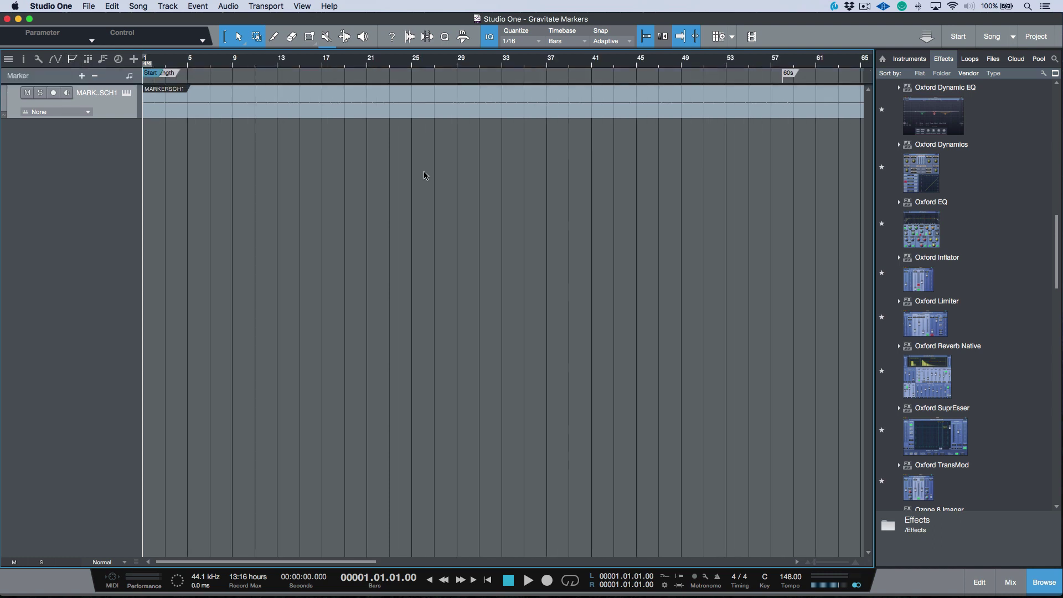
key("shift+f")
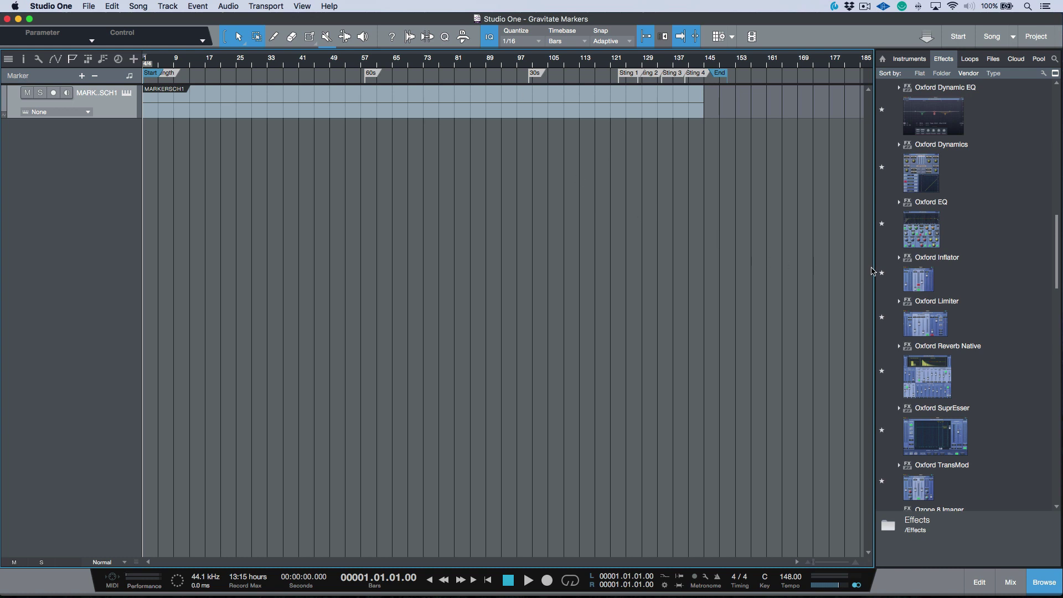
Set the marker song's sample rate to 48.0 kHz in Song Setup
key("super+shift+comma")
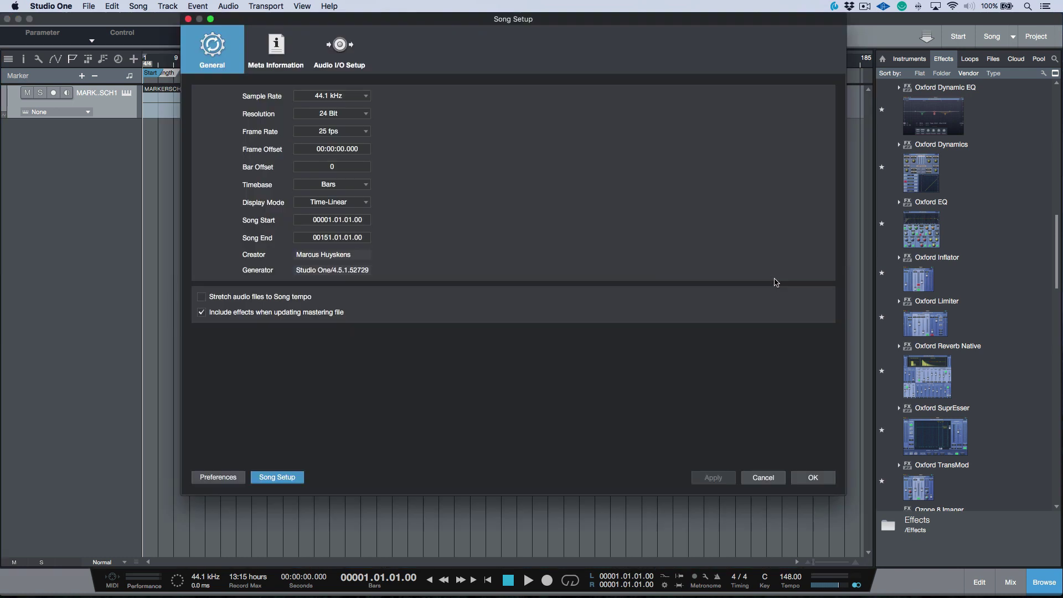
left_click(365, 99)
left_click(355, 121)
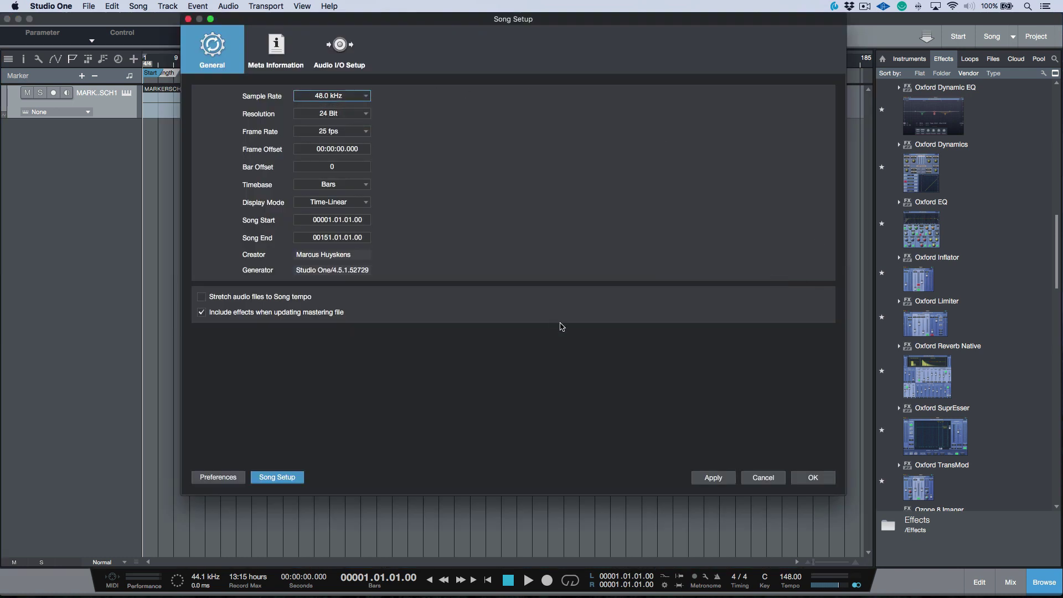
left_click(713, 478)
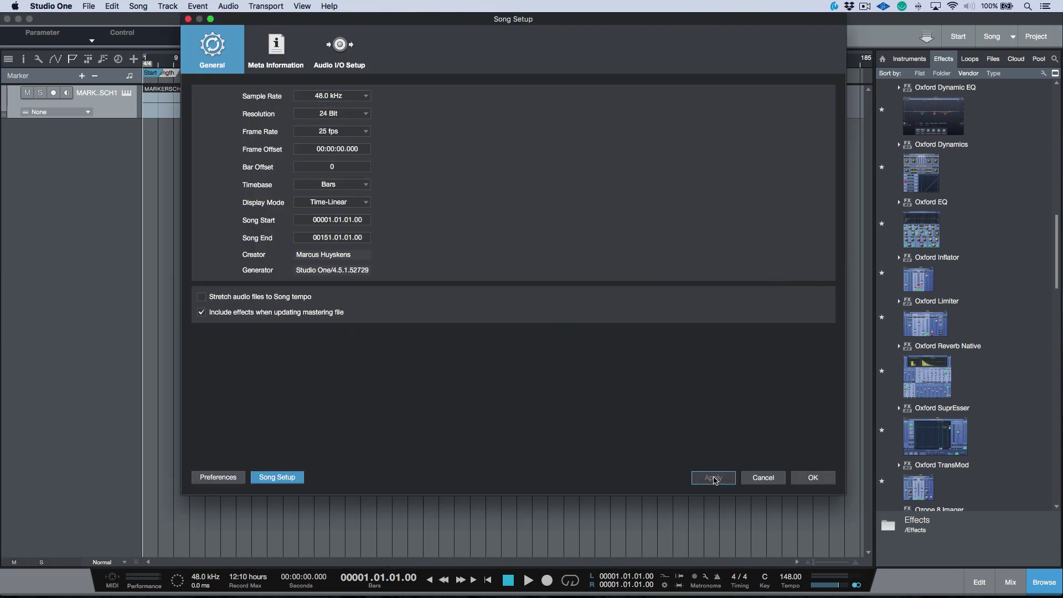
left_click(820, 480)
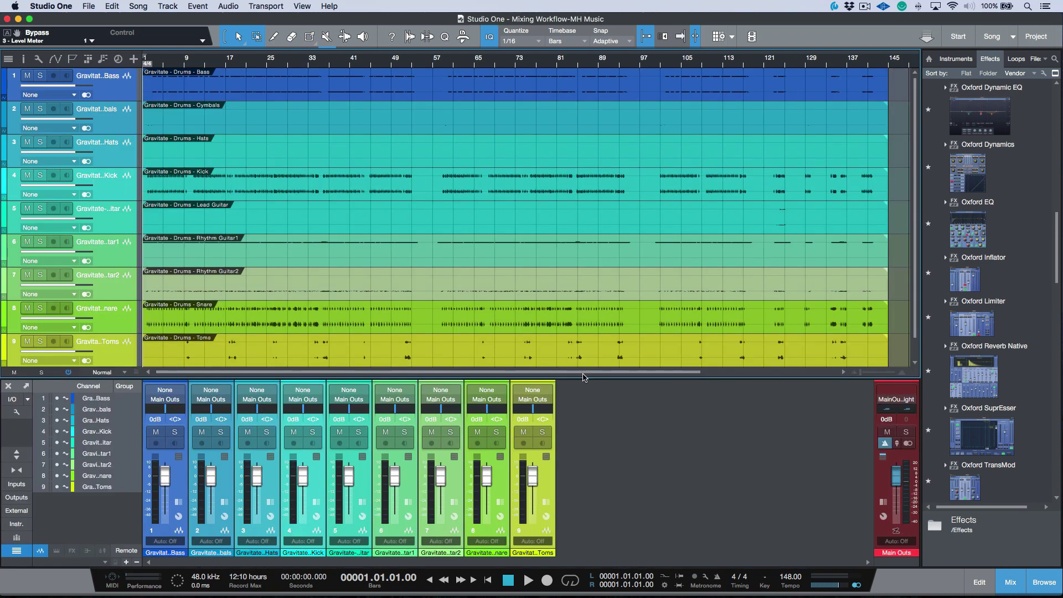
Open Gravitate Markers(2).song for song data import from the Stems For Mixing > Gravitate > Resources folder in Dropbox
left_click(133, 6)
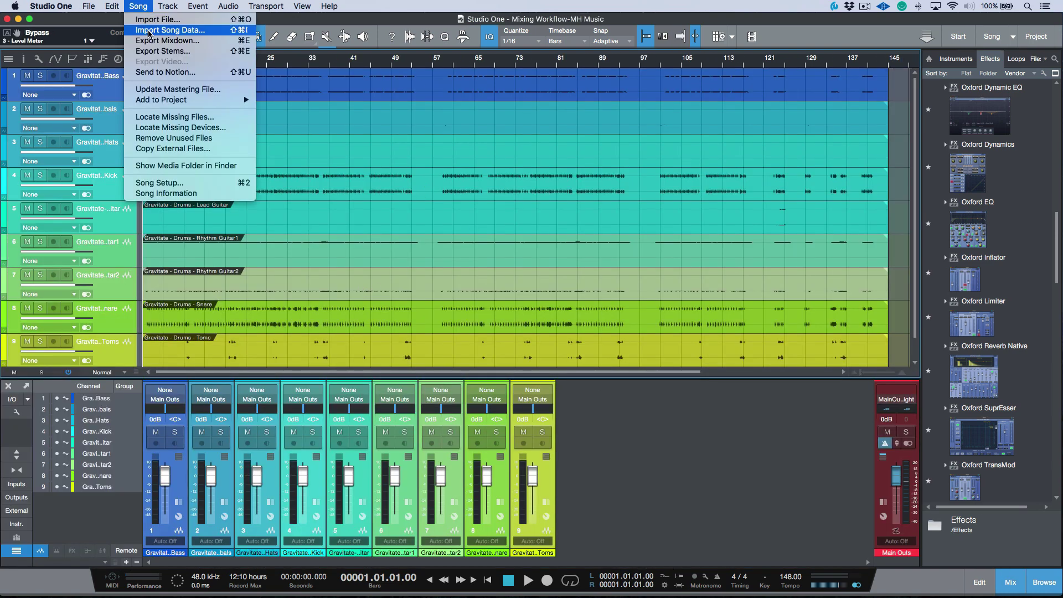
left_click(155, 18)
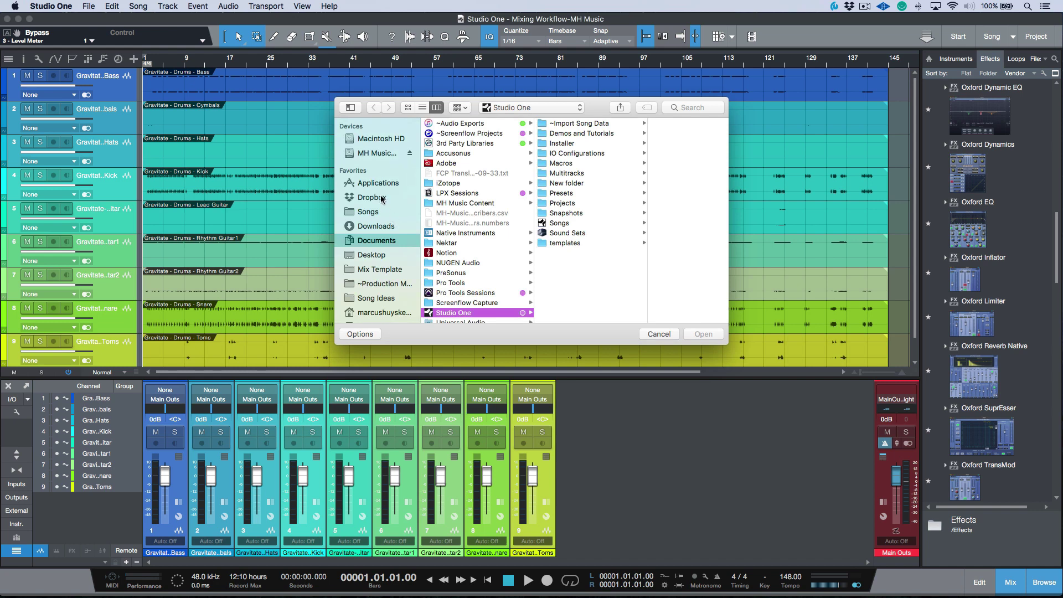
left_click(382, 198)
left_click(471, 164)
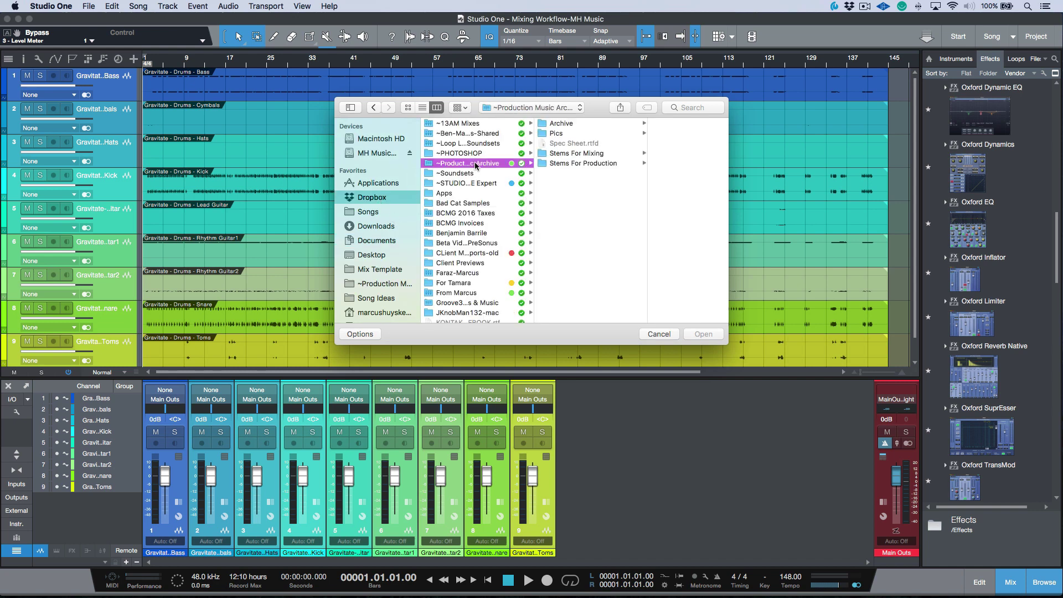
left_click(582, 155)
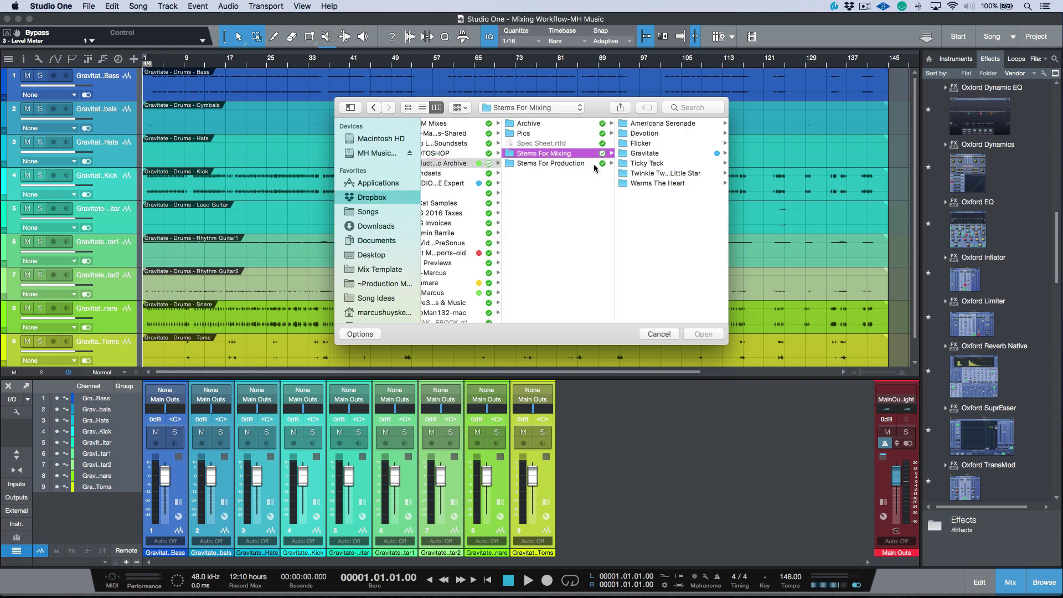
left_click(676, 155)
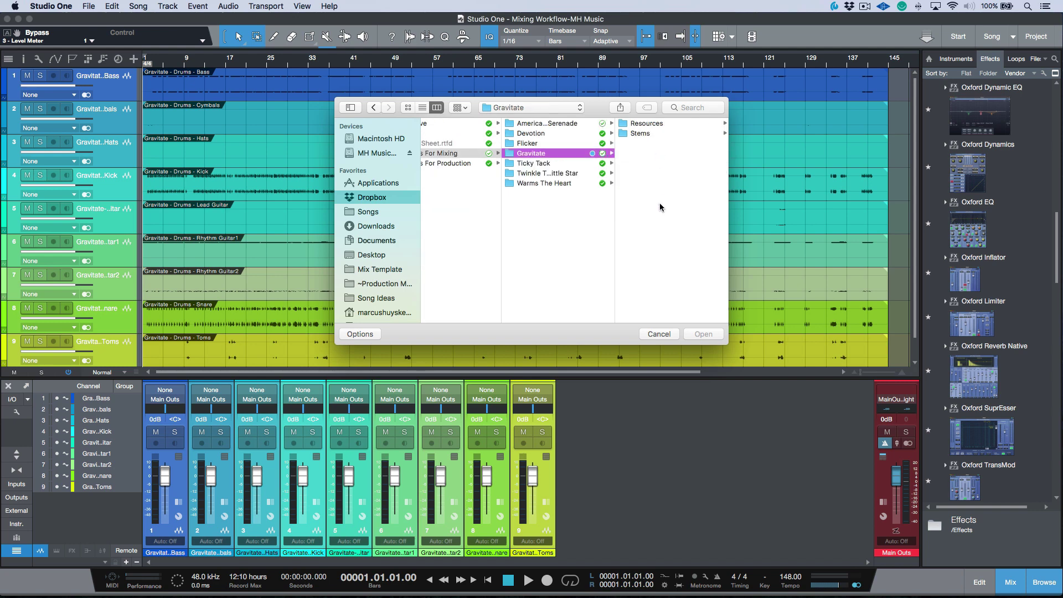
left_click(652, 124)
left_click(675, 144)
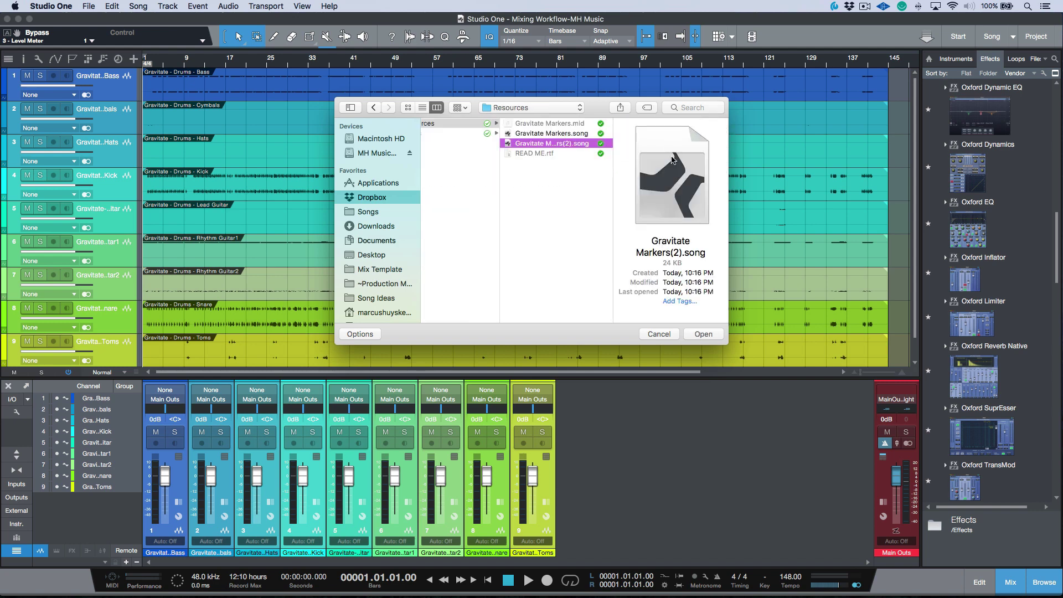
left_click(703, 334)
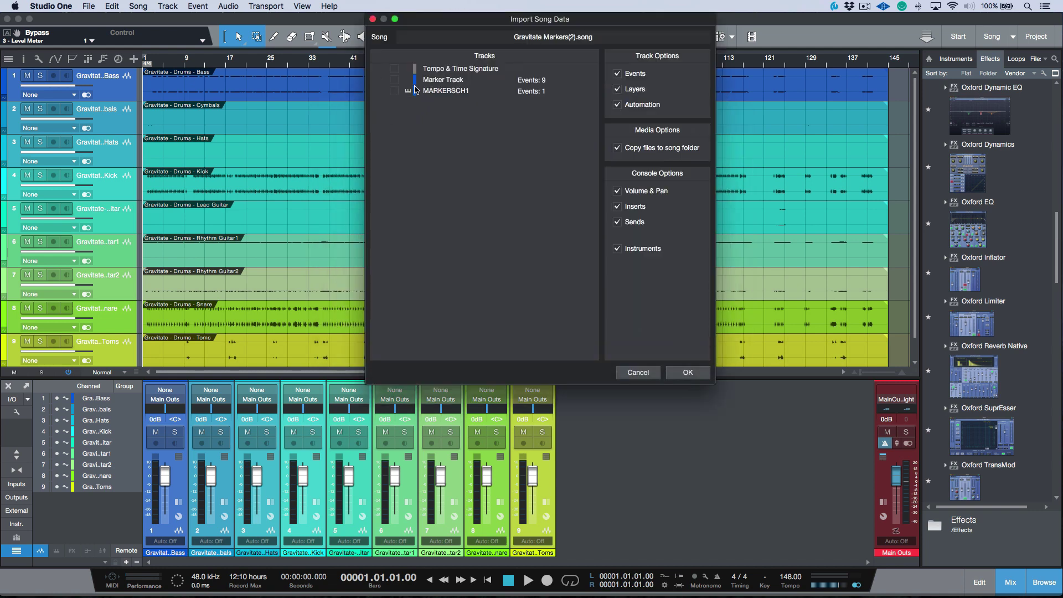
Import the Tempo & Time Signature and Marker Track data, and show the marker track above the stems
left_click(394, 69)
left_click(687, 372)
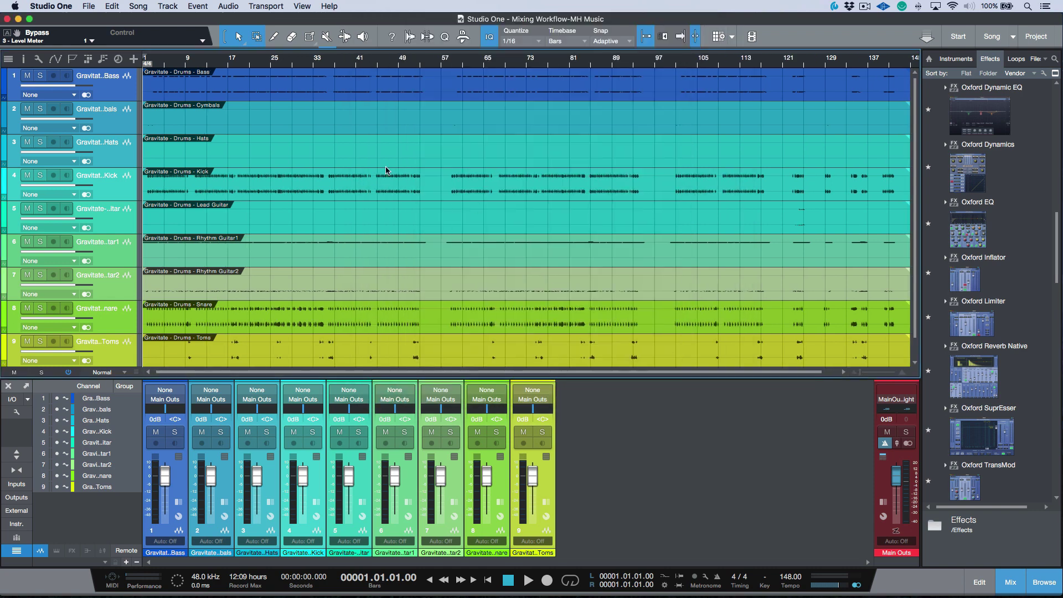
left_click(526, 94)
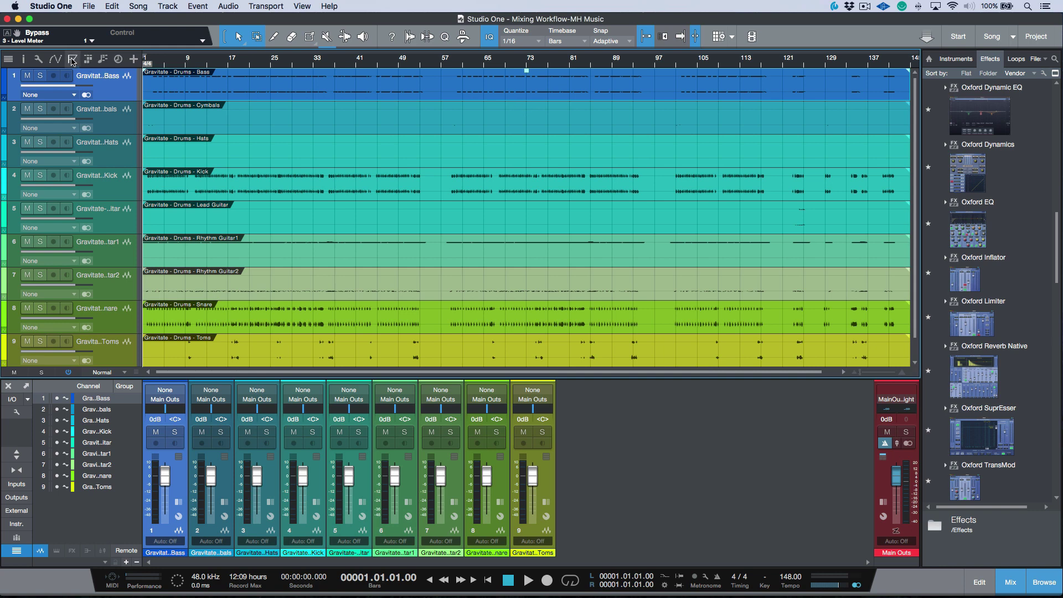
left_click(87, 59)
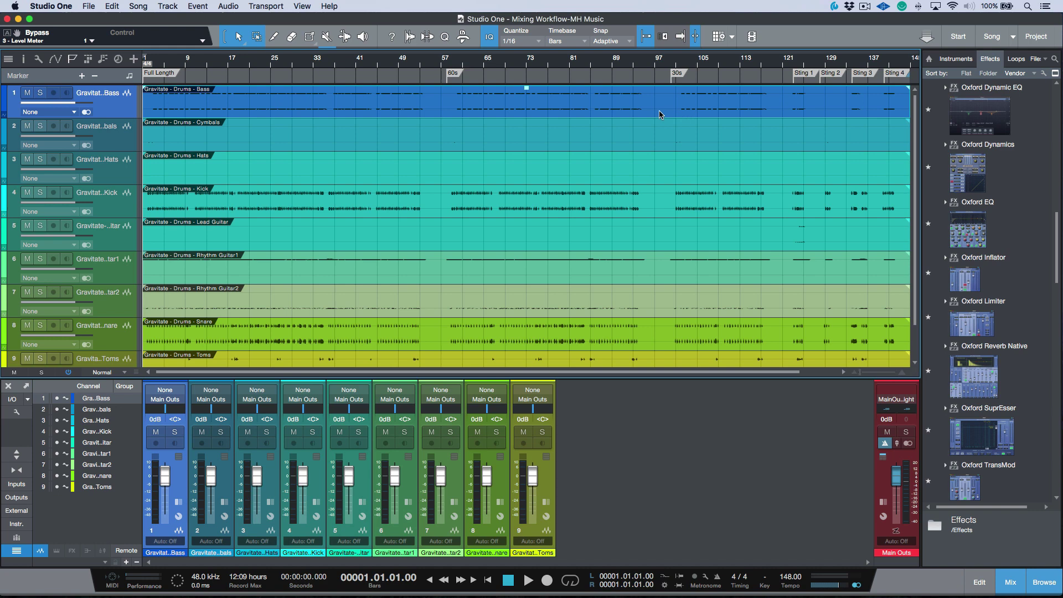
scroll(658, 115, "right", 2)
scroll(658, 115, "left", 2)
Jump the playhead forward and back through all the song markers, finishing at the start of the song
key("shift+n")
key("shift+n")
key("shift+n")
key("shift+n")
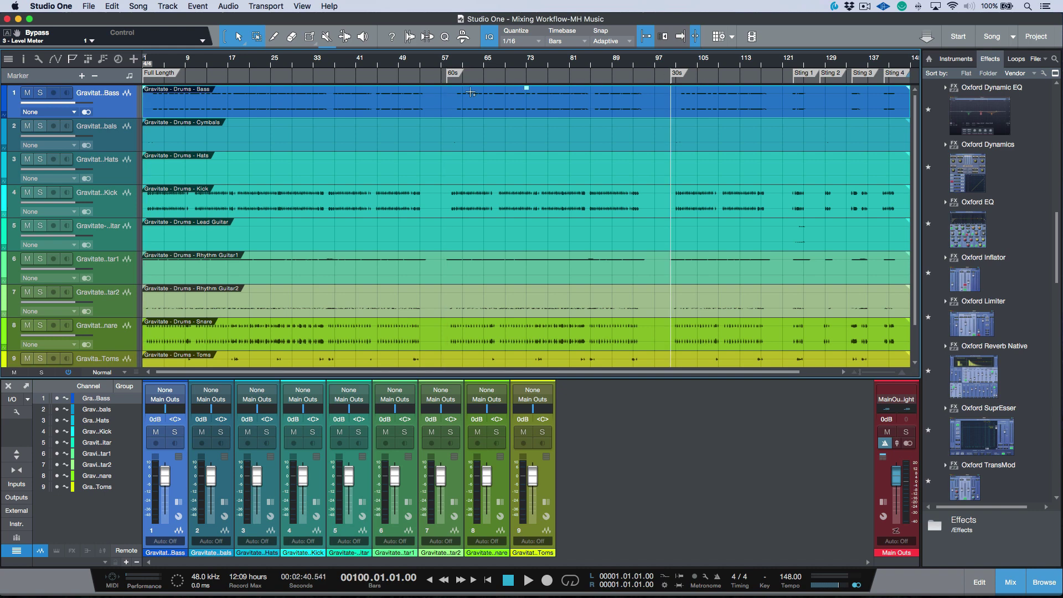
key("shift+n")
key("shift+n")
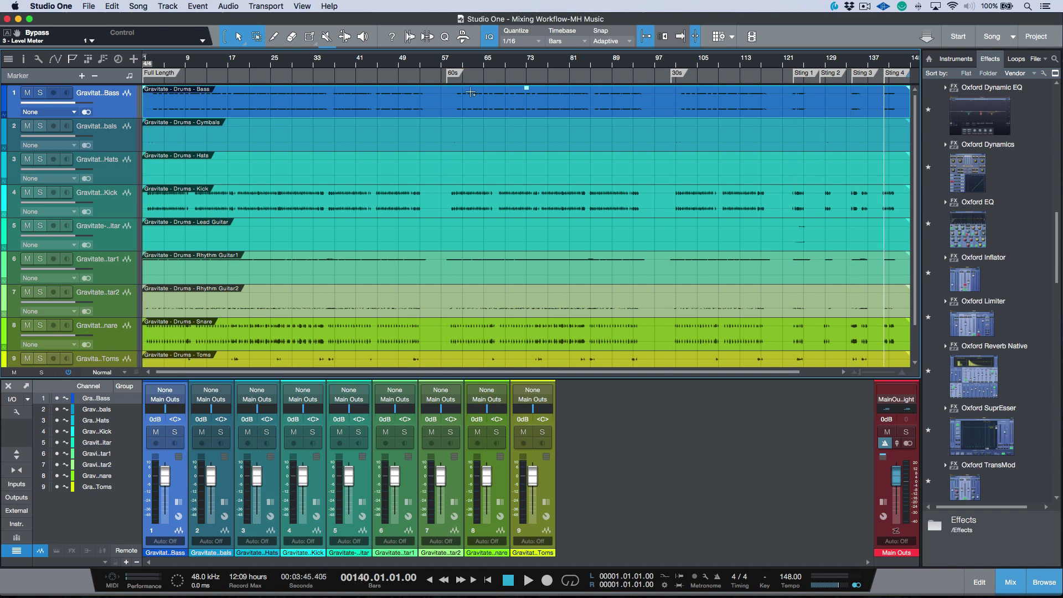
key("shift+b")
key("shift+b")
key("shift+b")
key("shift+b")
key("shift+b")
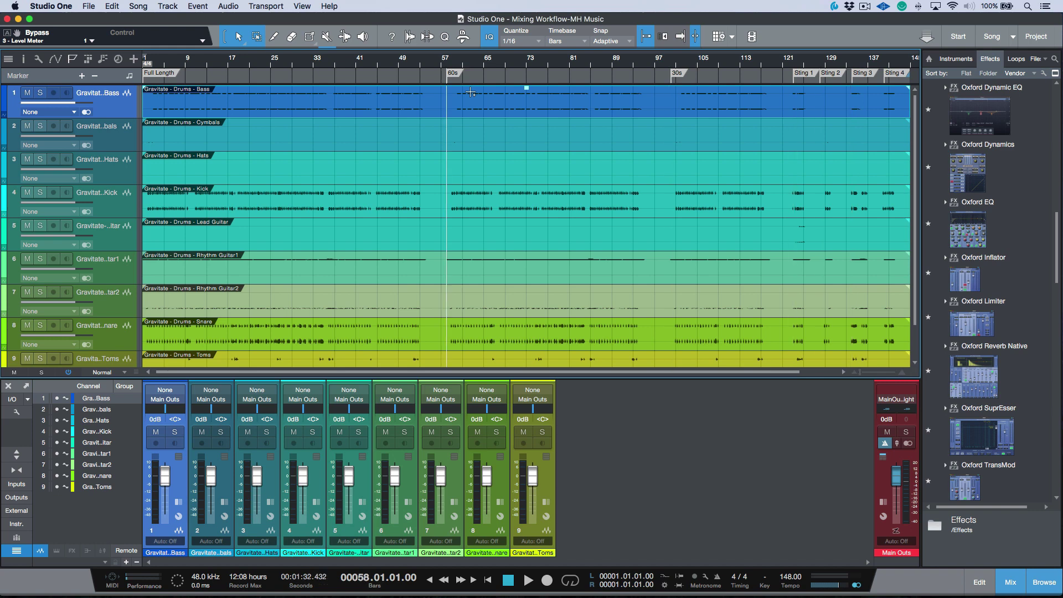
key("shift+b")
key("shift+n")
key("shift+n")
key("shift+n")
key("shift+n")
key("shift+n")
key("shift+n")
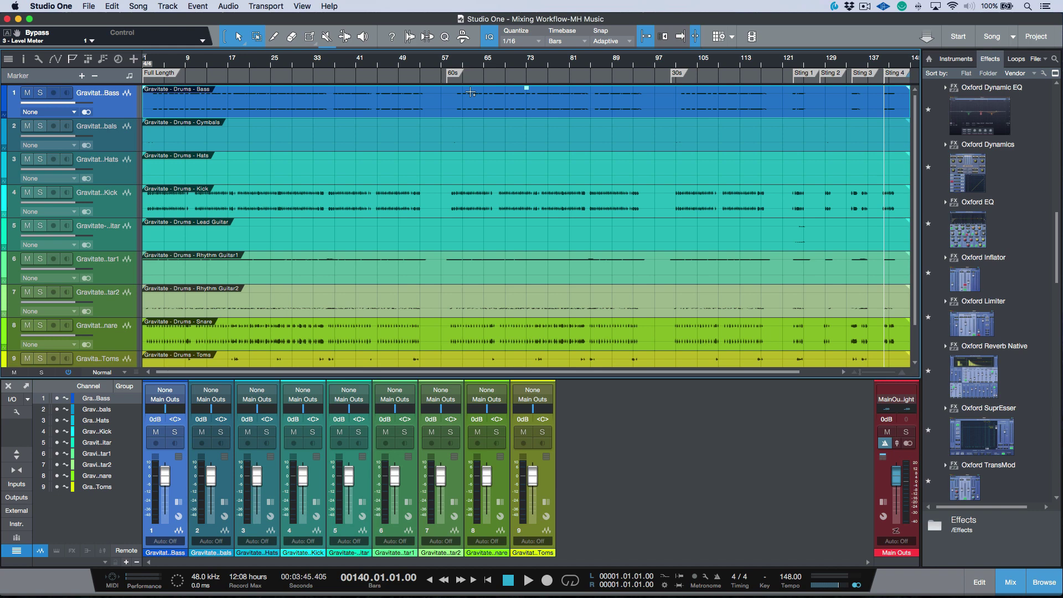
key("shift+b")
key("shift+b")
key("shift+b")
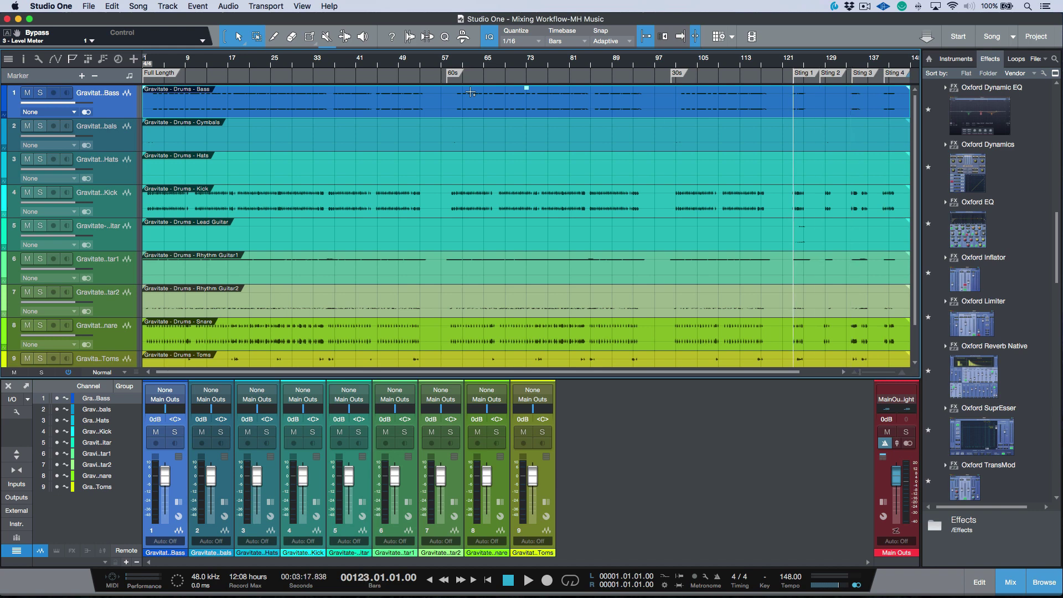
key("shift+b")
key("shift+b")
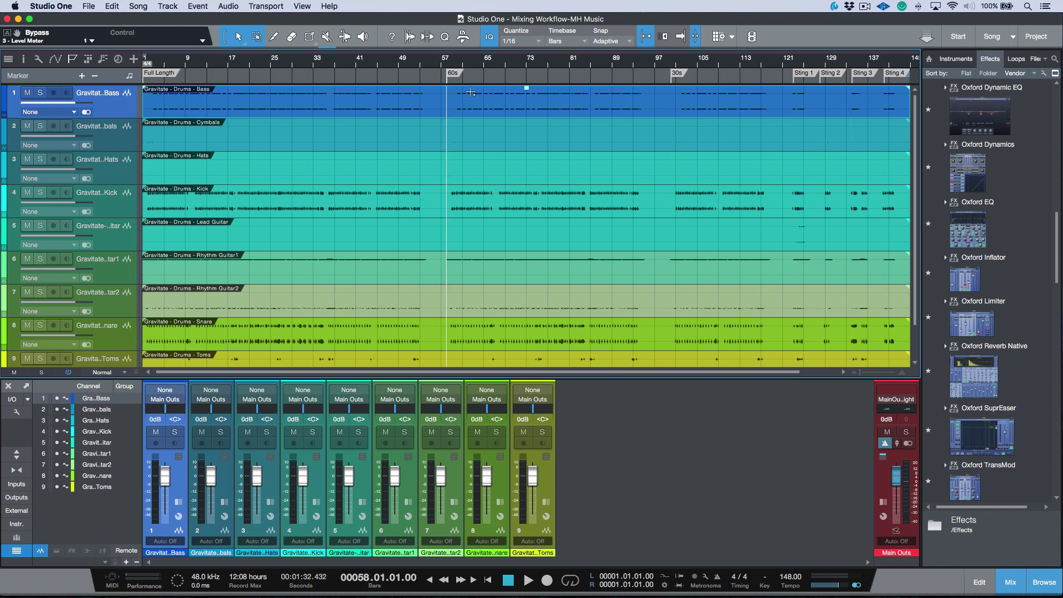
key("shift+b")
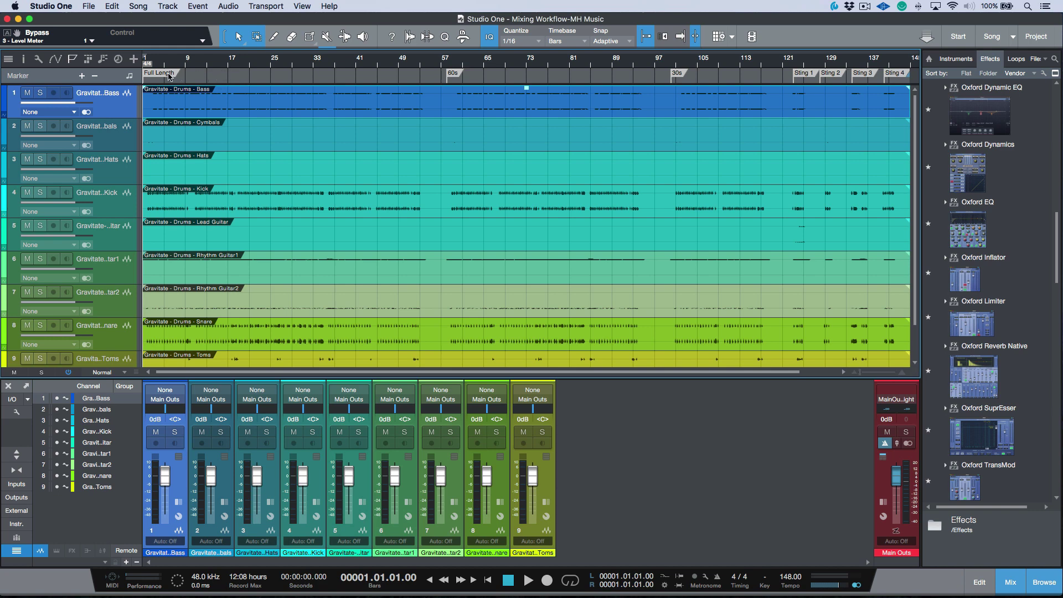
Move the Full Length marker off the Start marker to bar 12 and copy its name
left_click_drag(166, 76, 227, 76)
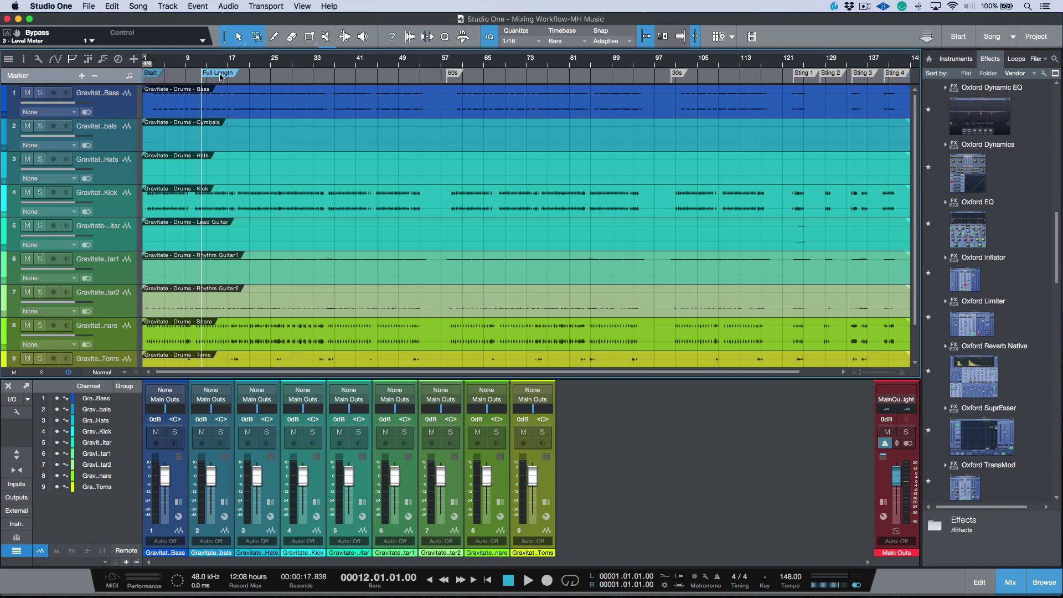
right_click(221, 77)
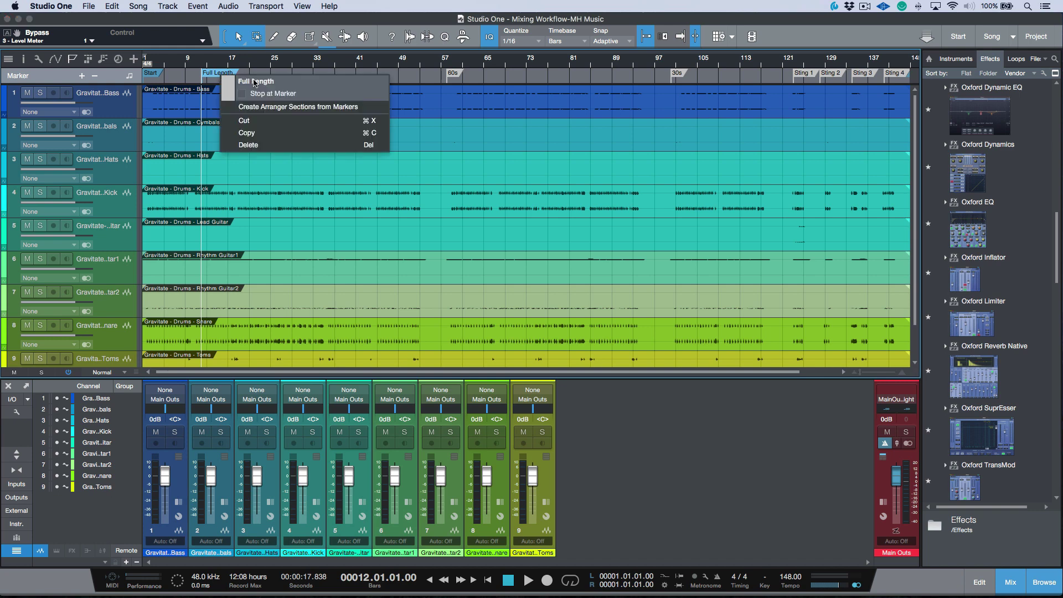
left_click(266, 82)
key("super+c")
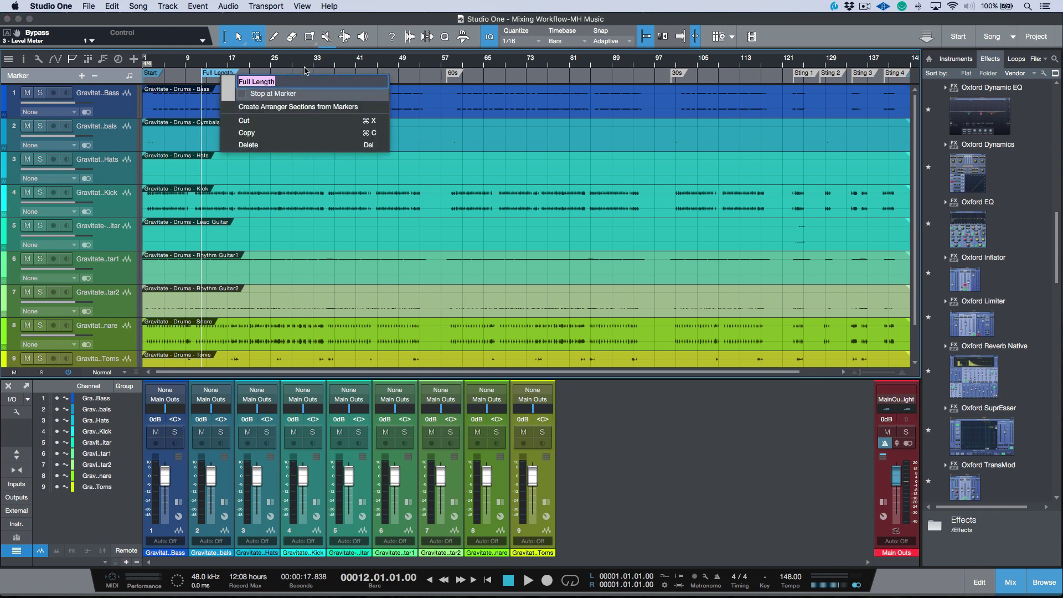
left_click(305, 70)
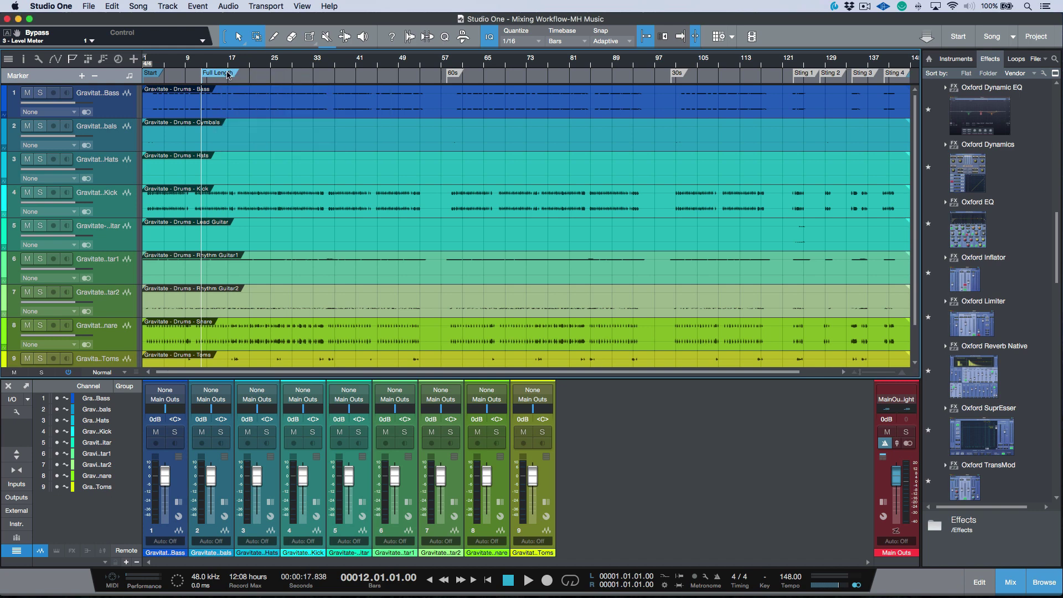
Rename the Start marker Full Length by pasting the copied name, and remove the extra marker at bar 12
left_click(152, 74)
right_click(152, 74)
left_click(181, 82)
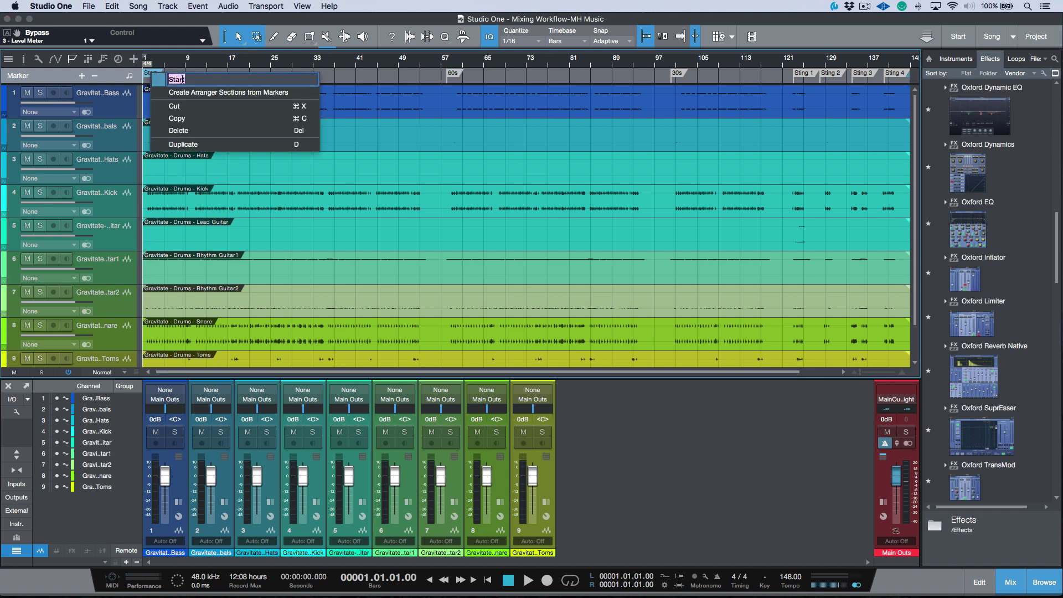
key("super+v")
key("Return")
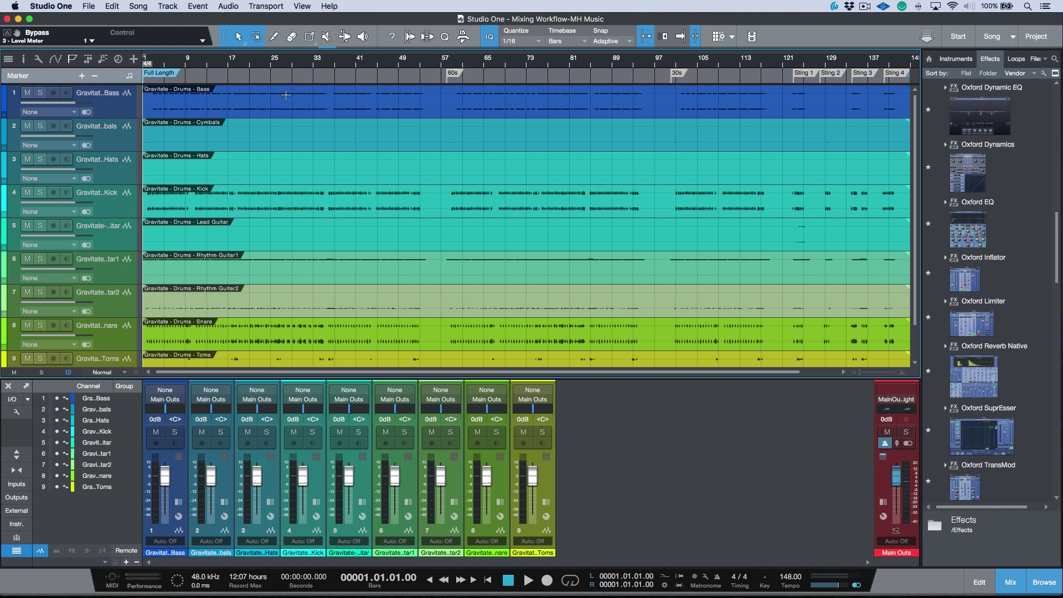
Create arranger sections from the markers and colour the Full Length section turquoise
right_click(162, 74)
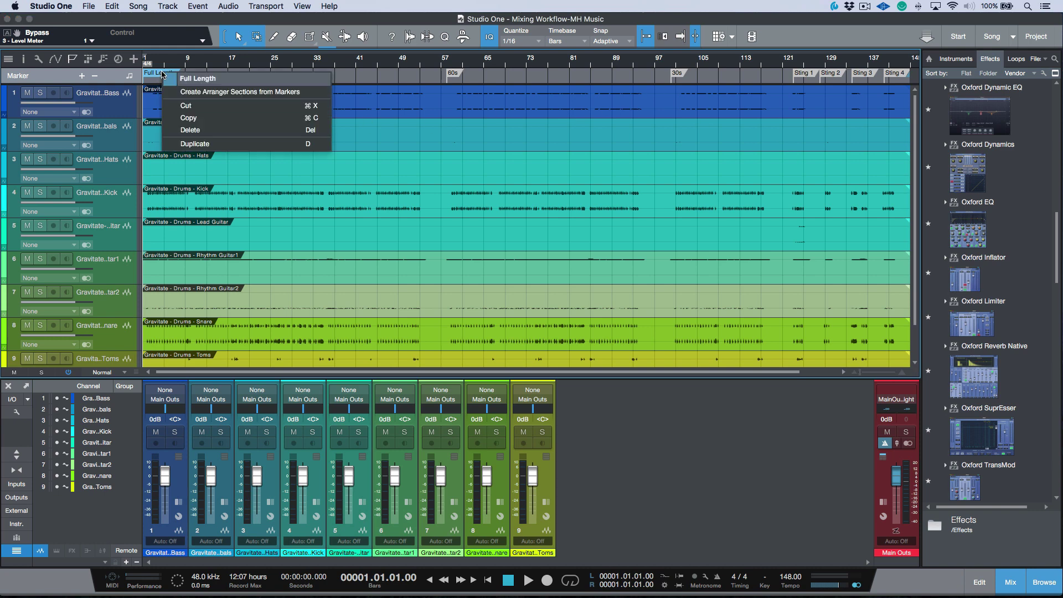
left_click(190, 92)
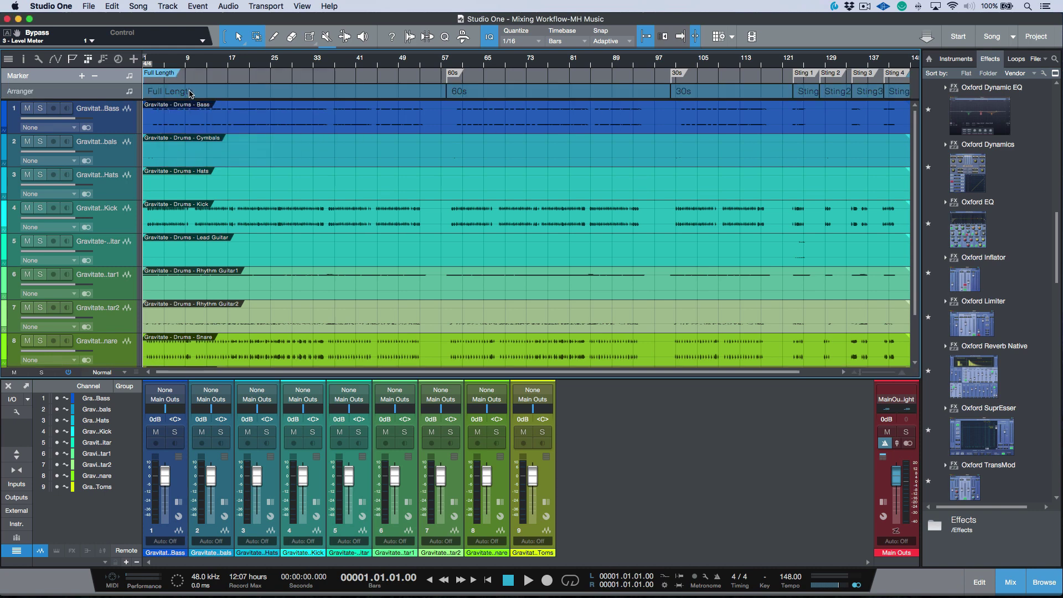
right_click(282, 94)
left_click(291, 99)
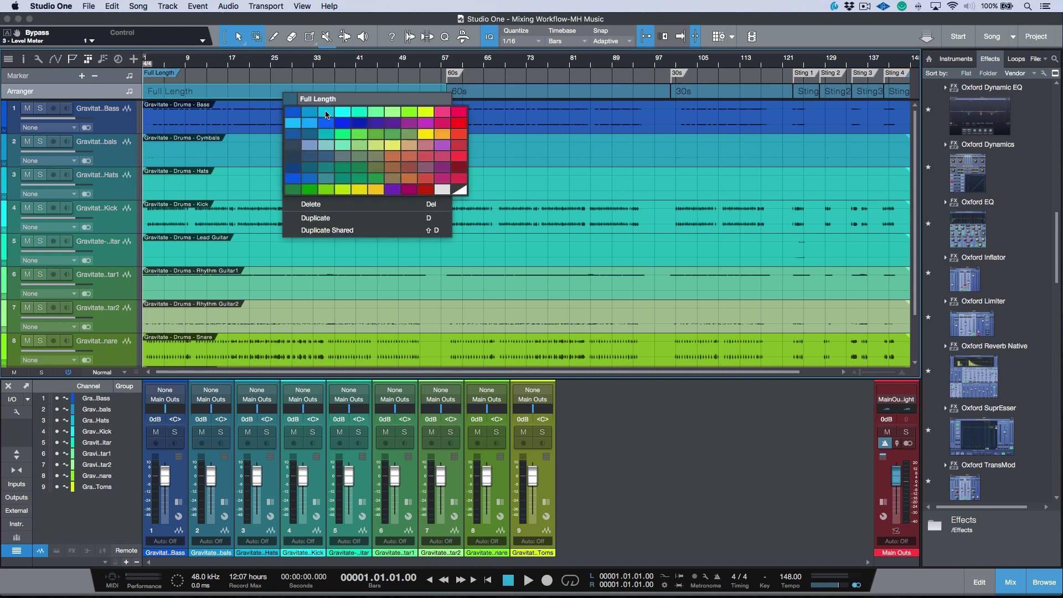
left_click(342, 113)
Colour the 60s arranger section purple
right_click(526, 97)
left_click(526, 97)
right_click(526, 97)
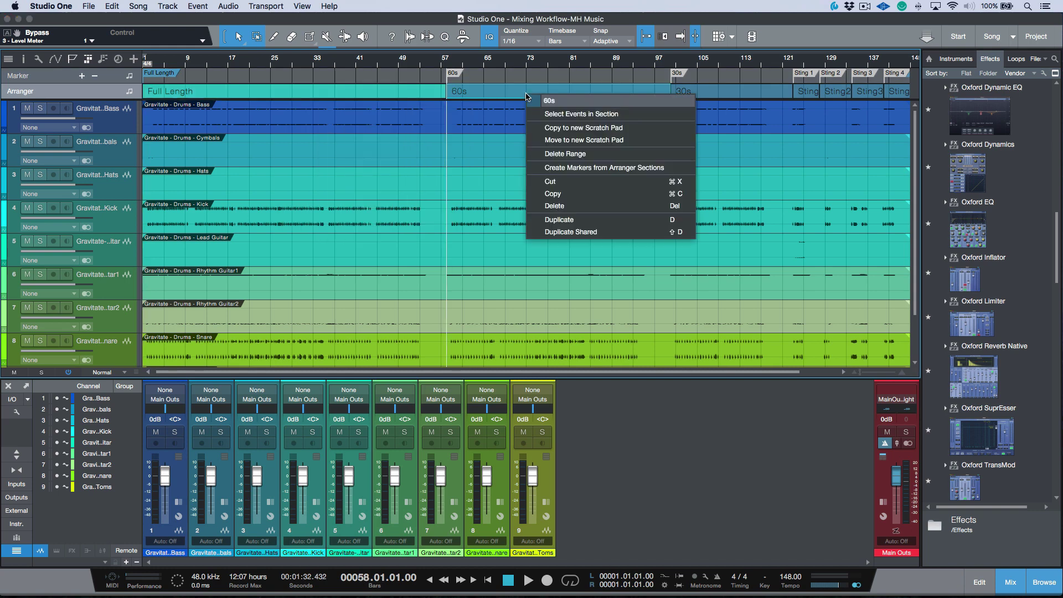
left_click(532, 100)
left_click(693, 158)
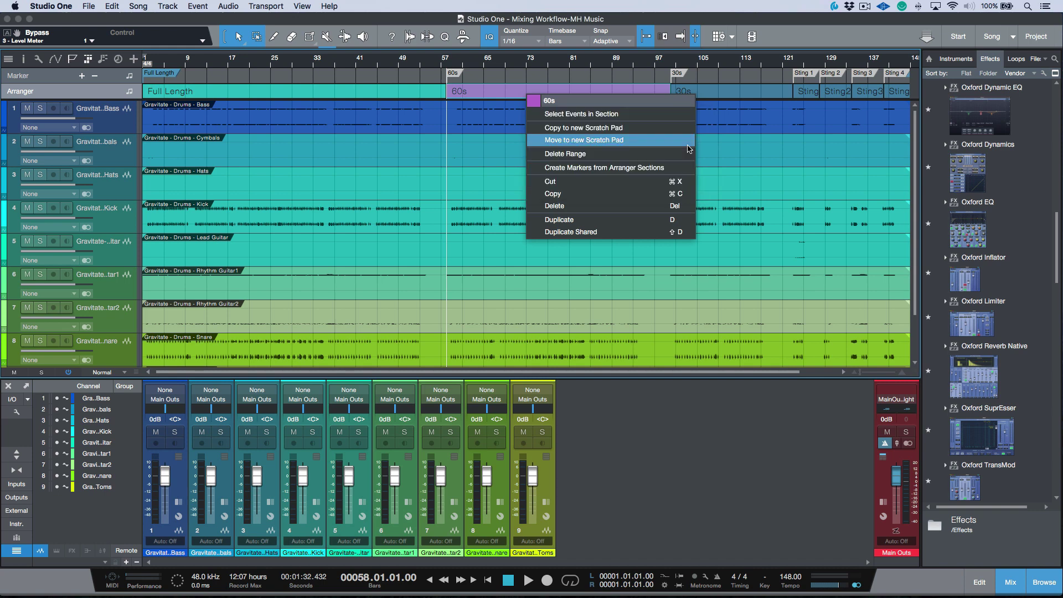
Colour the 30s arranger section turquoise
left_click(721, 94)
right_click(722, 95)
left_click(730, 100)
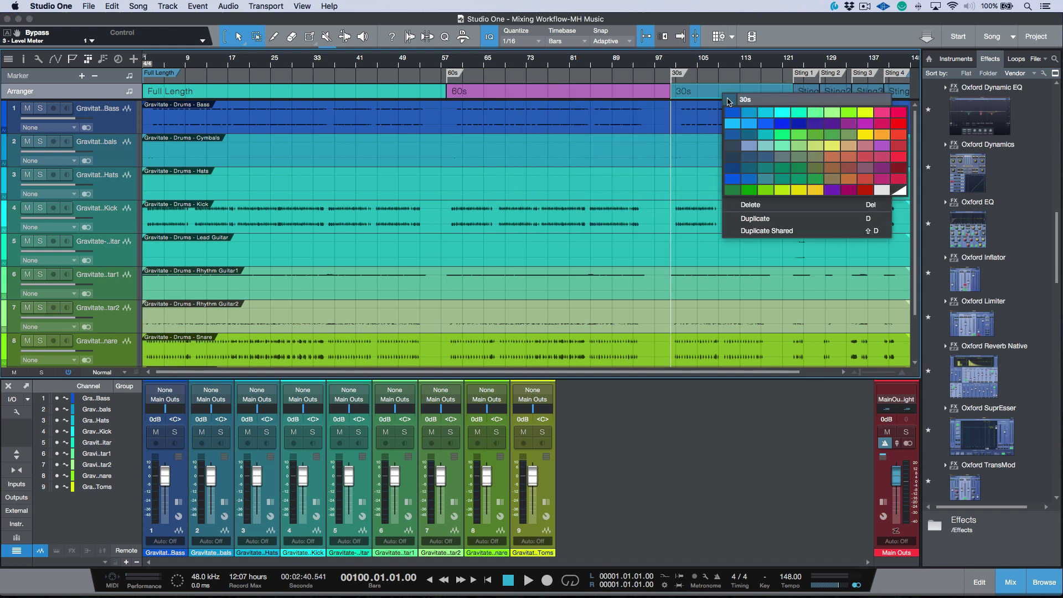
left_click(789, 116)
key("Escape")
Colour the Sting 1 arranger section green
scroll(763, 92, "right", 2)
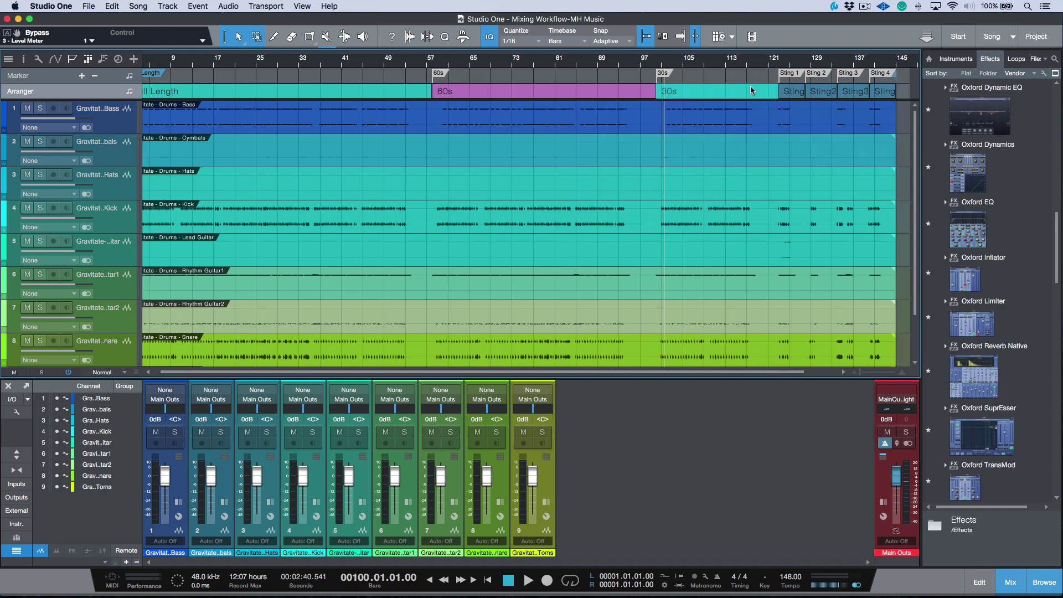
left_click(763, 93)
right_click(763, 92)
left_click(770, 97)
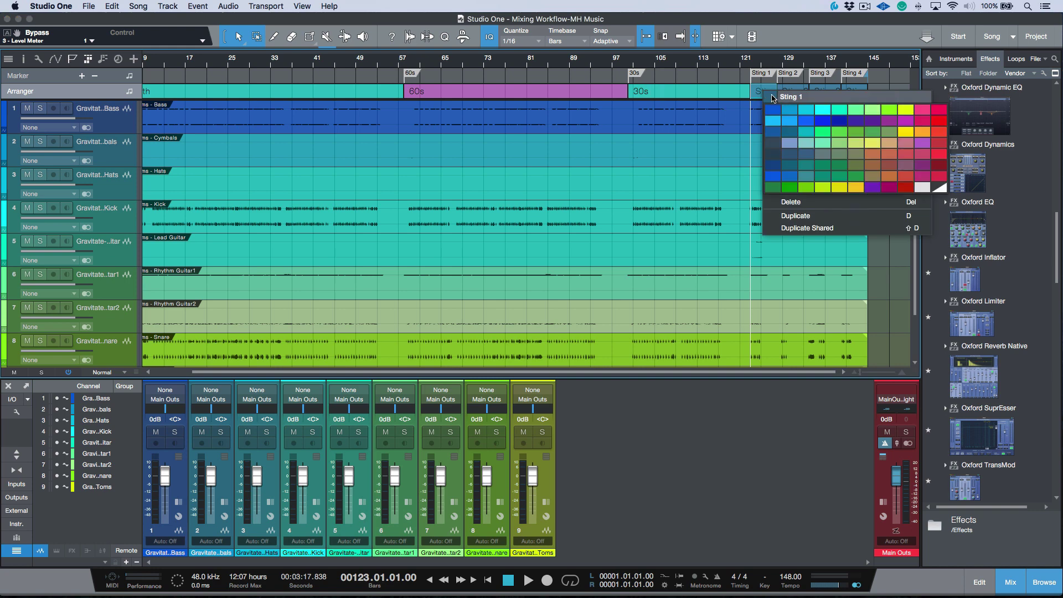
left_click(820, 134)
key("Escape")
Colour the Sting 2 arranger section purple
left_click(795, 91)
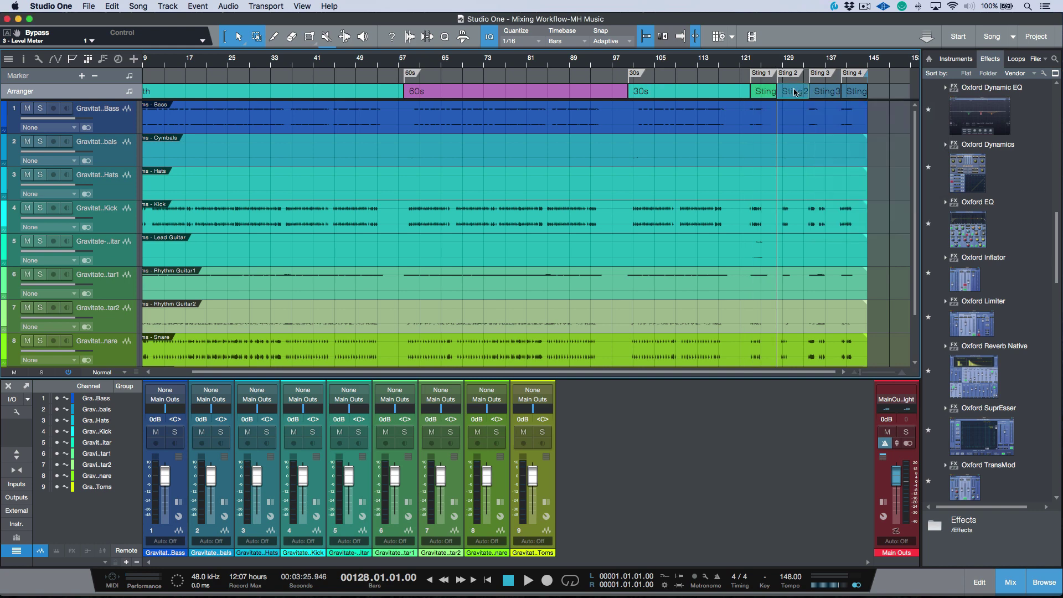
right_click(796, 92)
left_click(804, 99)
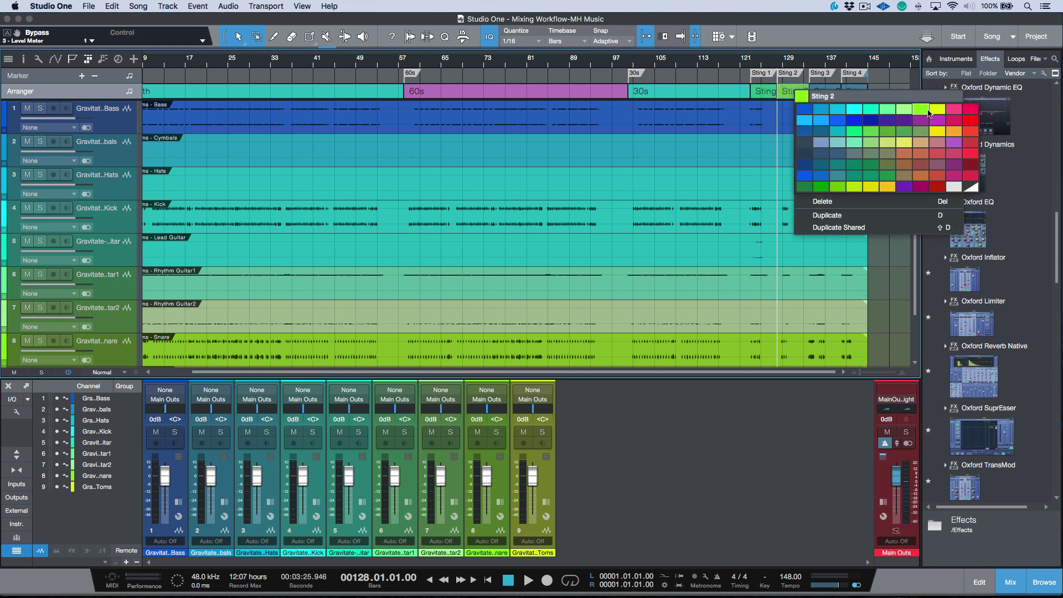
left_click(937, 121)
key("Escape")
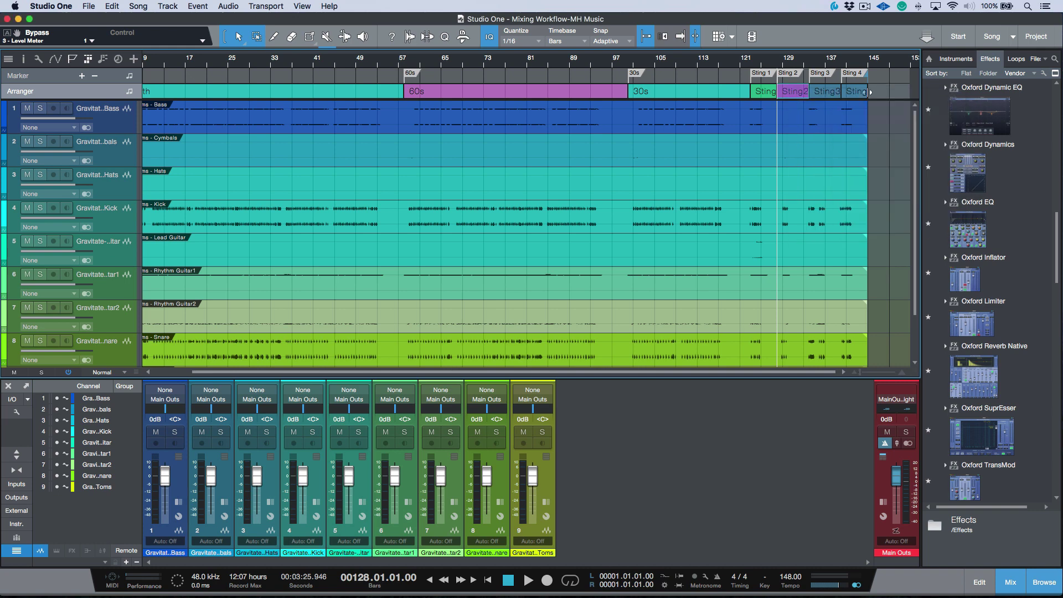
Colour the Sting 3 arranger section red
left_click(829, 93)
right_click(828, 92)
left_click(833, 99)
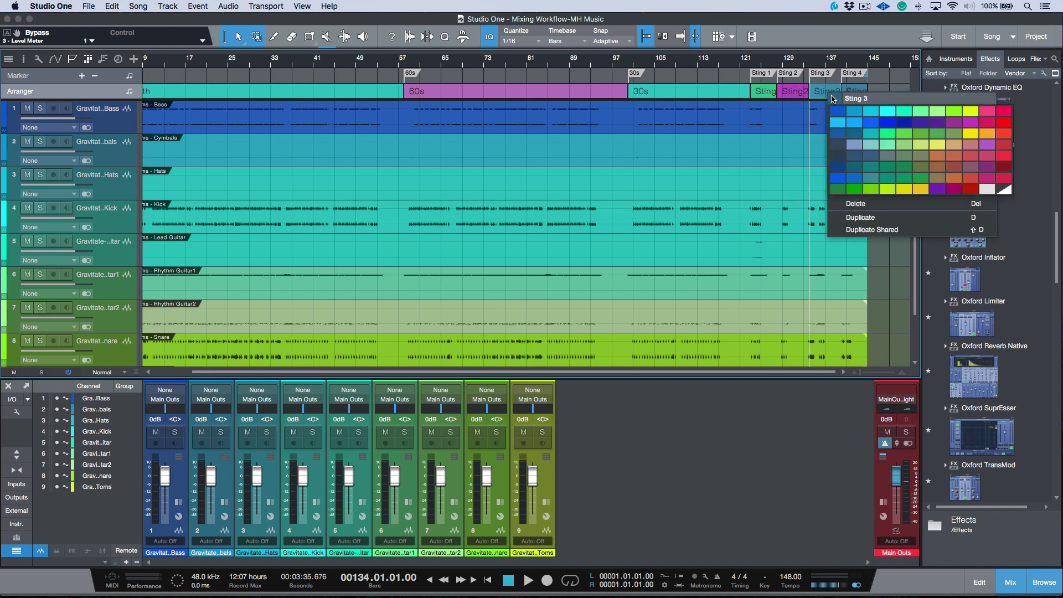
left_click(969, 189)
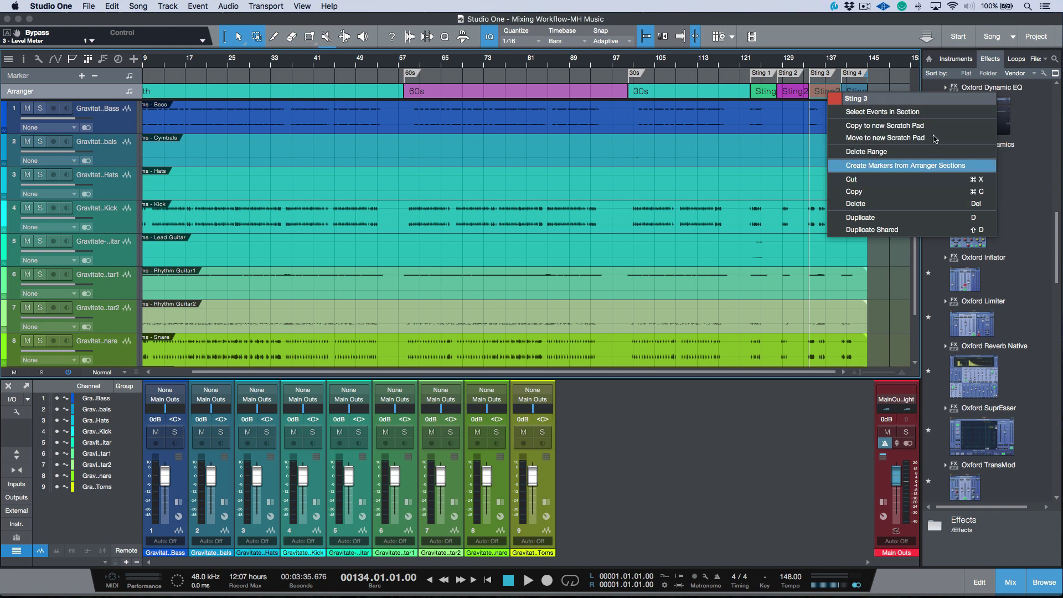
key("Escape")
Colour the Sting 4 arranger section blue
left_click(856, 92)
right_click(856, 92)
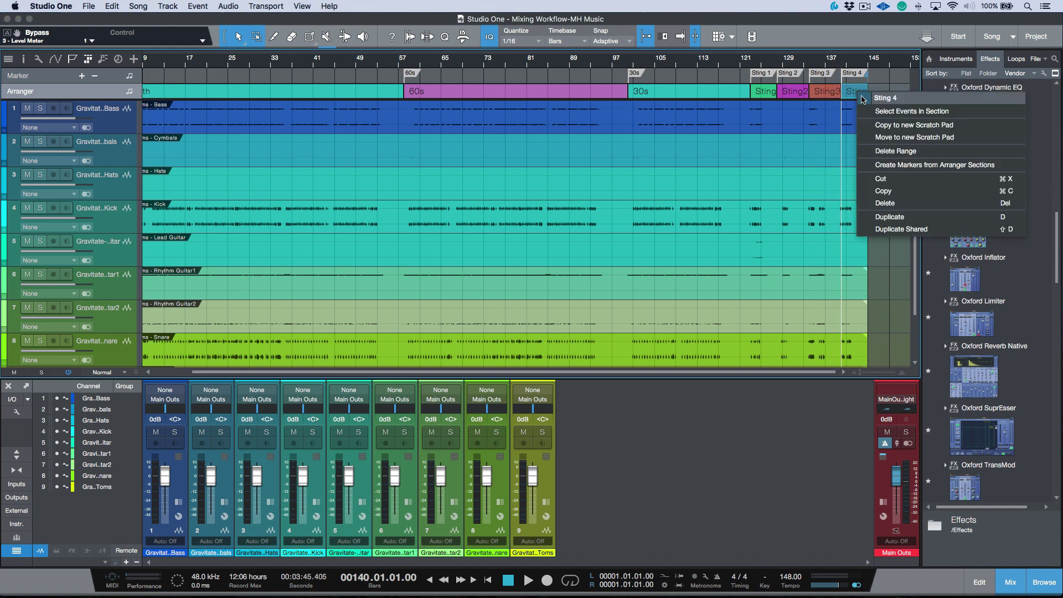
left_click(862, 98)
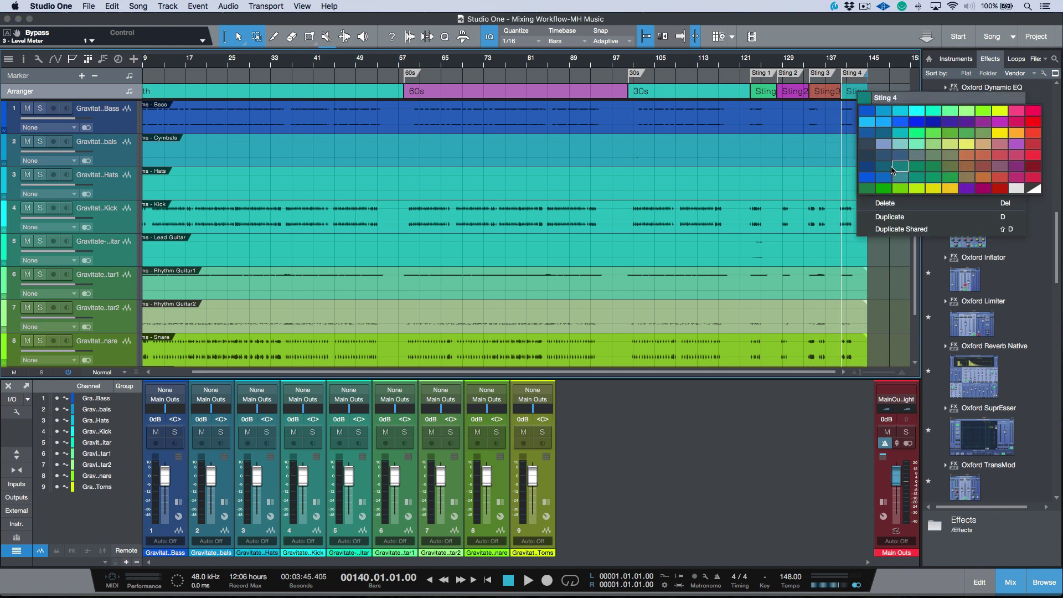
left_click(865, 166)
key("Escape")
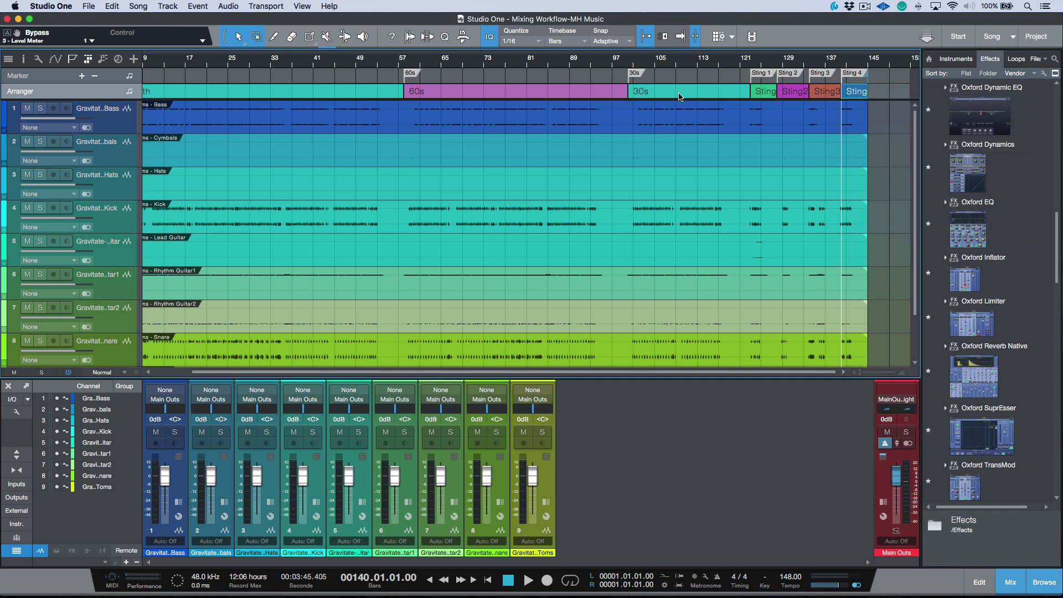
Open the arranger section list, look through the commands available for the 60s section, and hide the list again
left_click(23, 60)
left_click(68, 111)
right_click(69, 112)
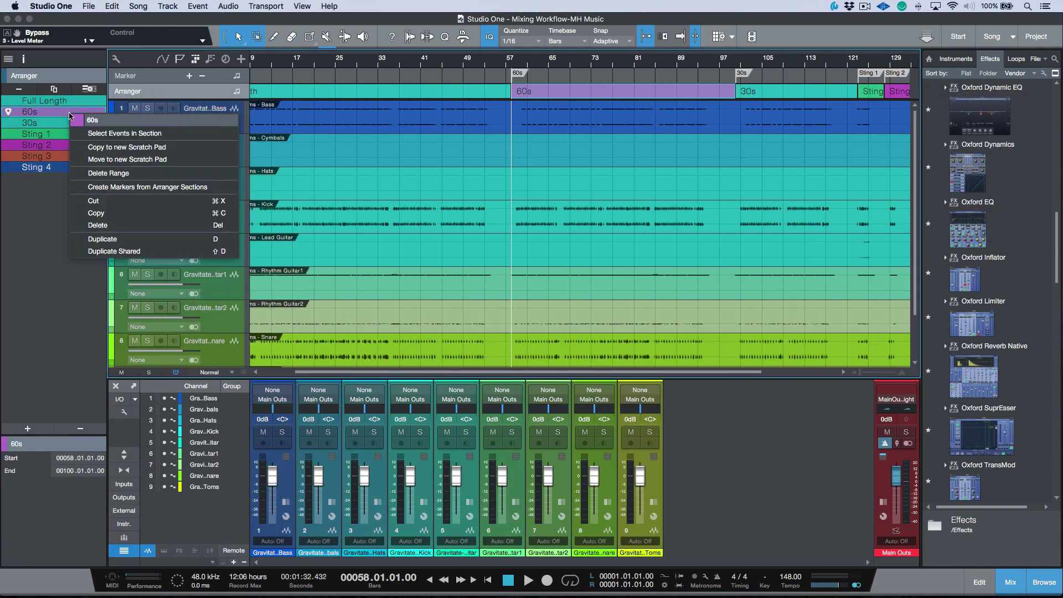
left_click(55, 229)
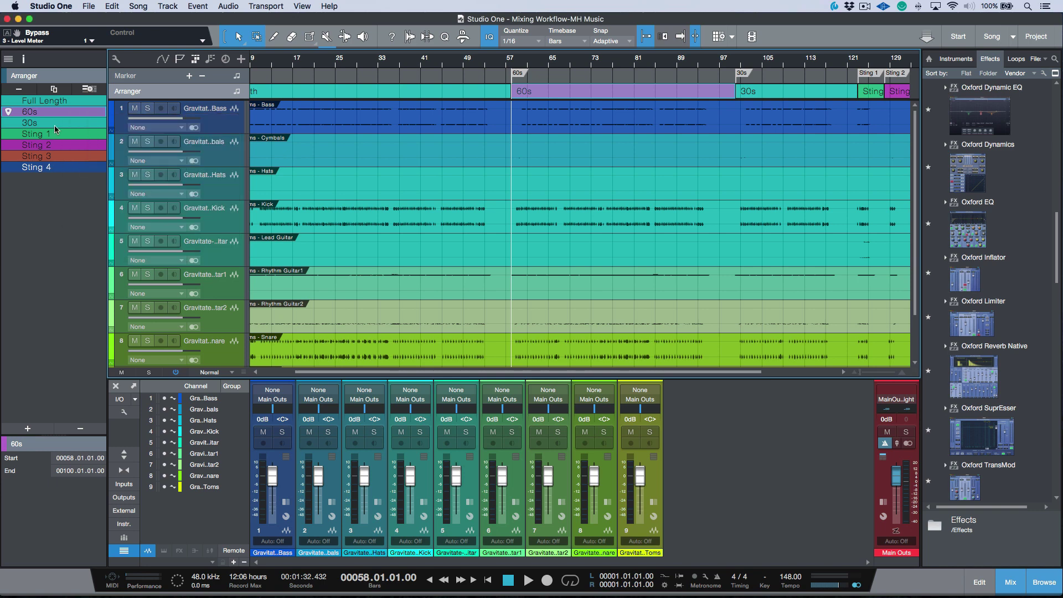
left_click(23, 59)
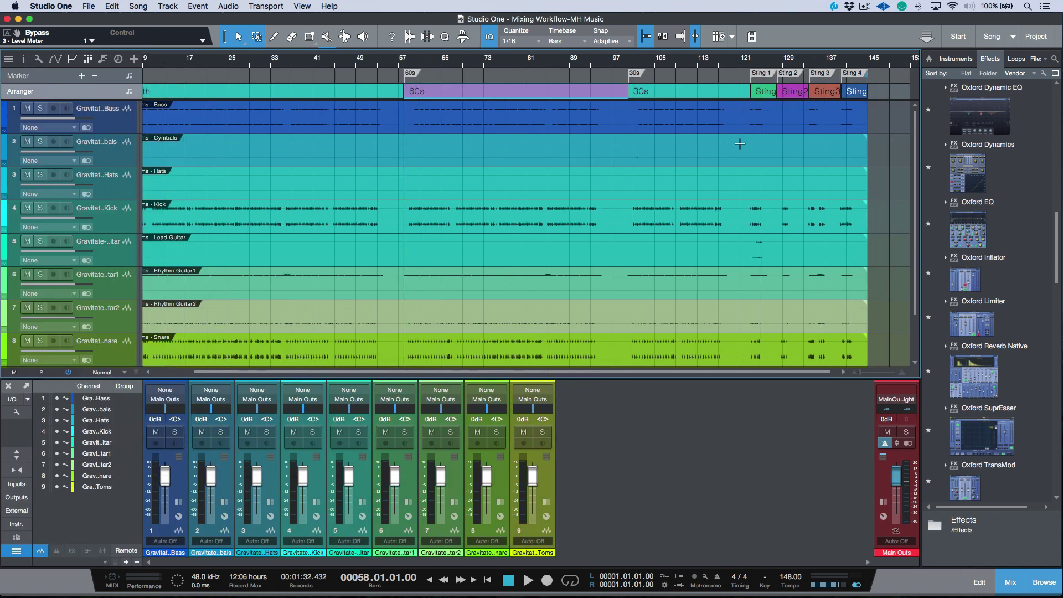
Shrink the tracks to the Small height so all nine fit, and return the playhead to the song start
scroll(519, 167, "left", 3)
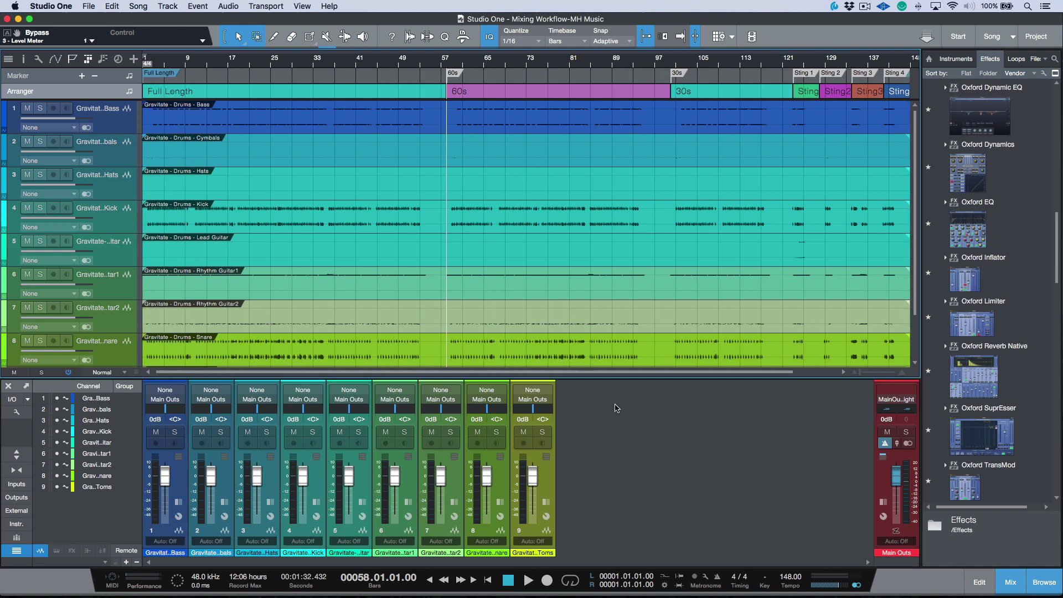
key("z")
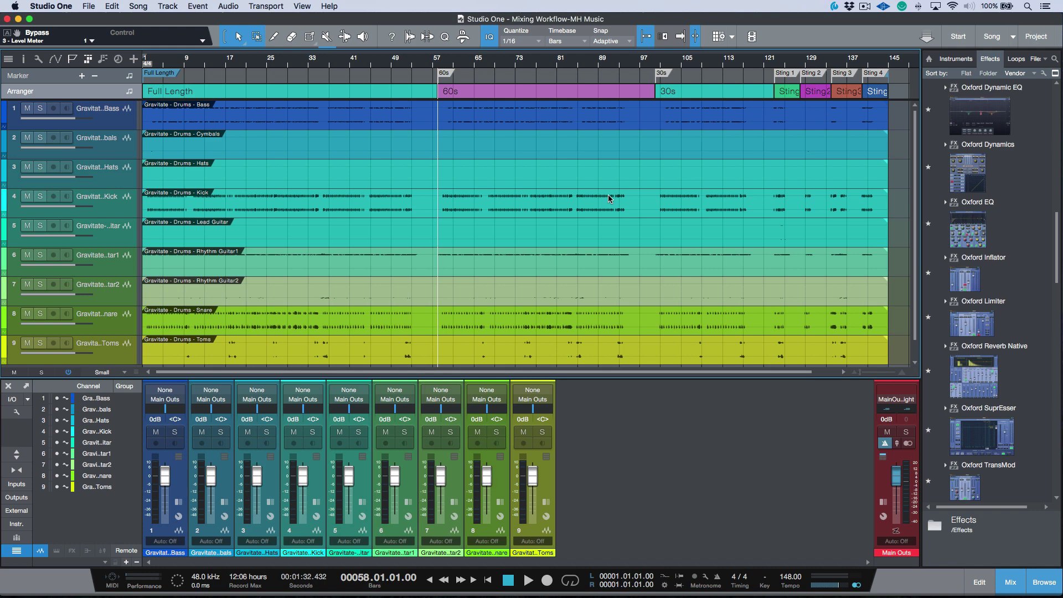
key("Home")
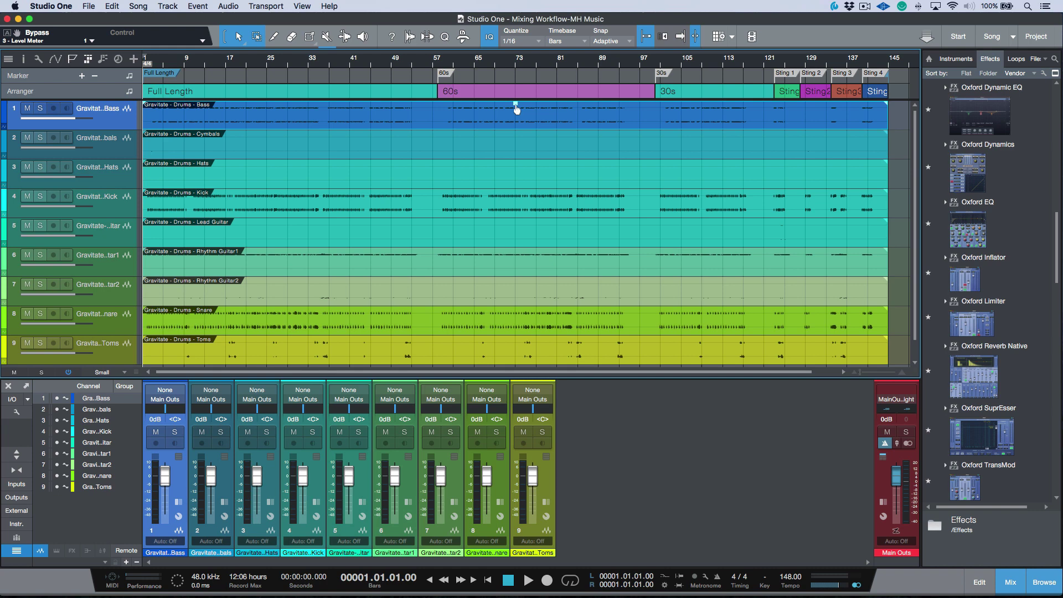
Try raising the Bass event's gain and bring it back down
left_click_drag(516, 109, 516, 103)
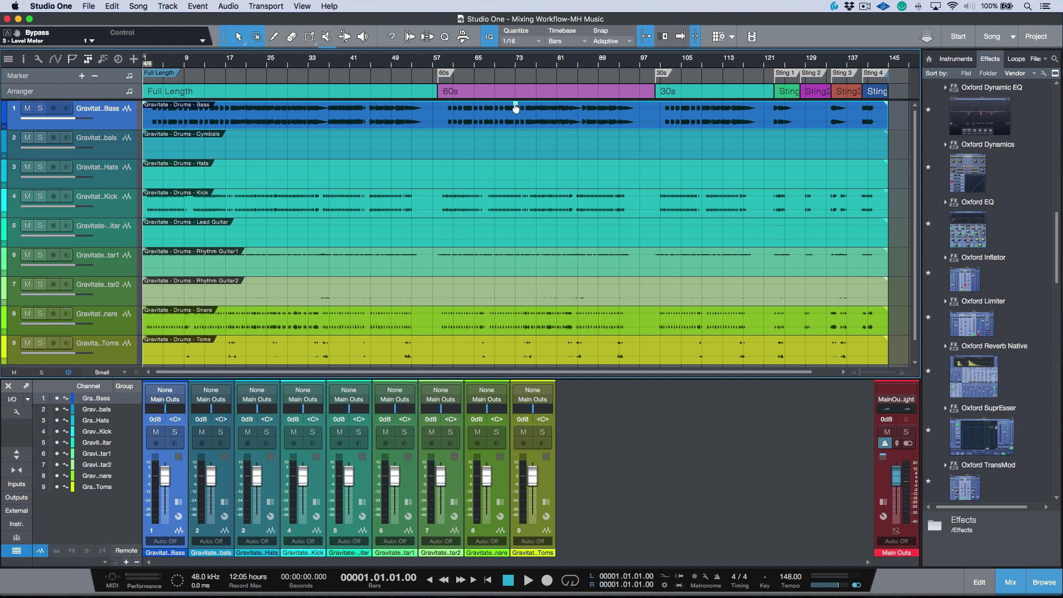
left_click_drag(515, 107, 515, 111)
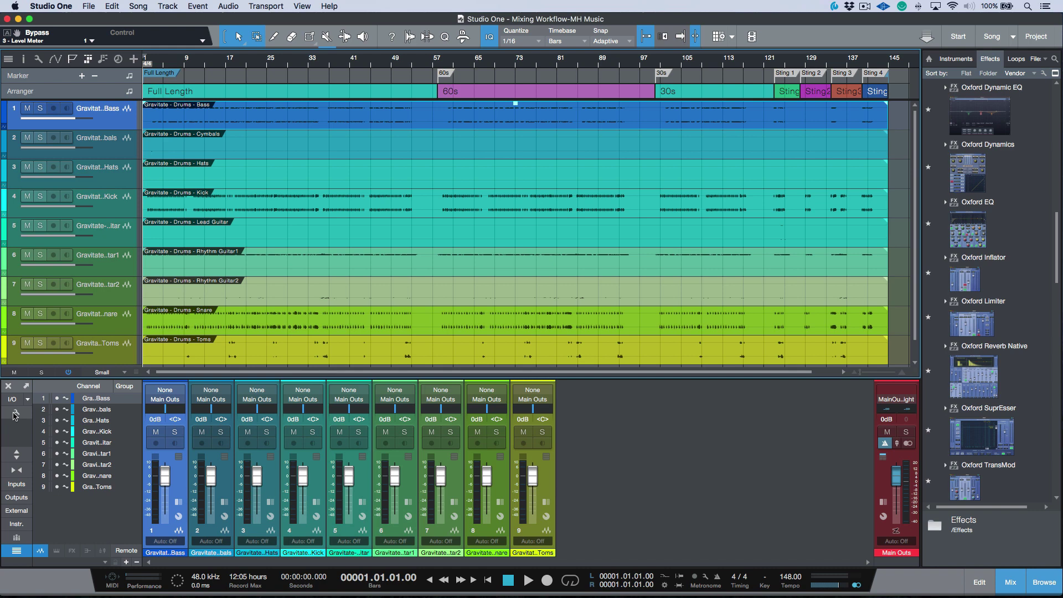
Show the input controls on the console's channel strips
left_click(14, 413)
left_click(40, 361)
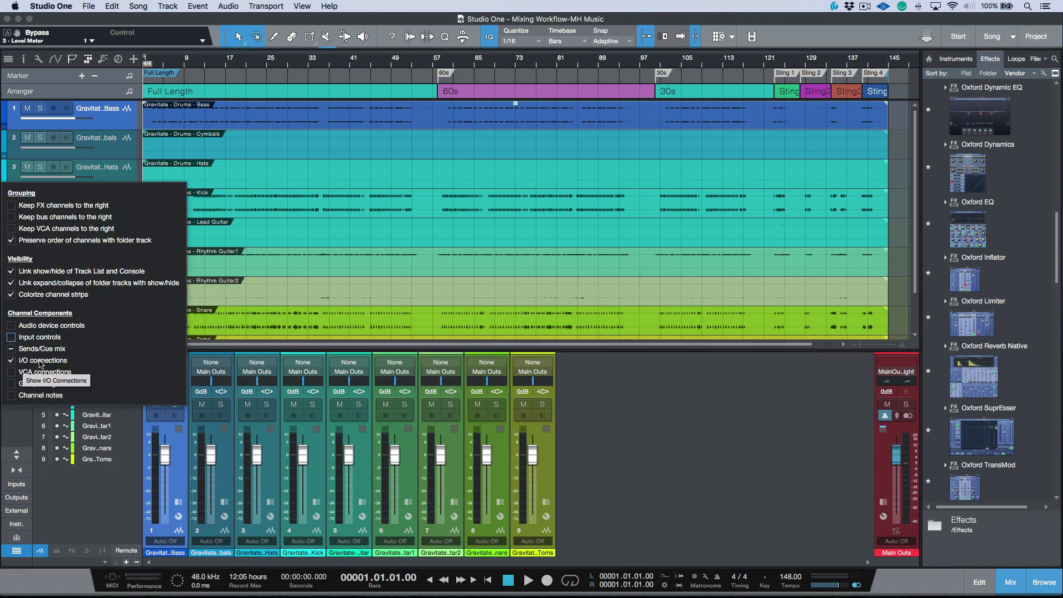
left_click(12, 337)
left_click(669, 418)
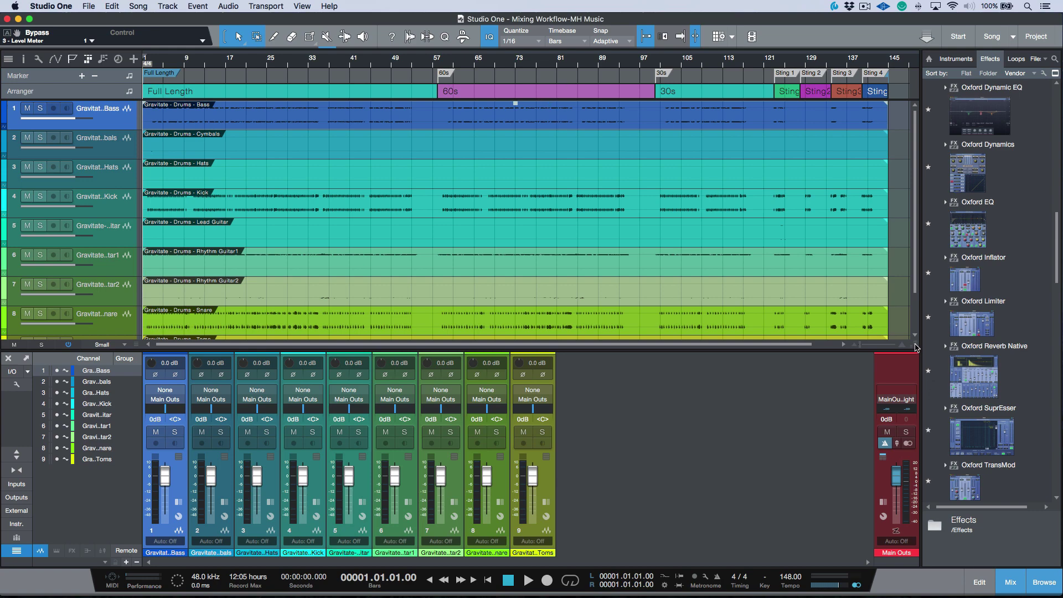
mouse_move(916, 346)
left_mouse_down()
mouse_move(912, 405)
mouse_move(913, 360)
left_mouse_up()
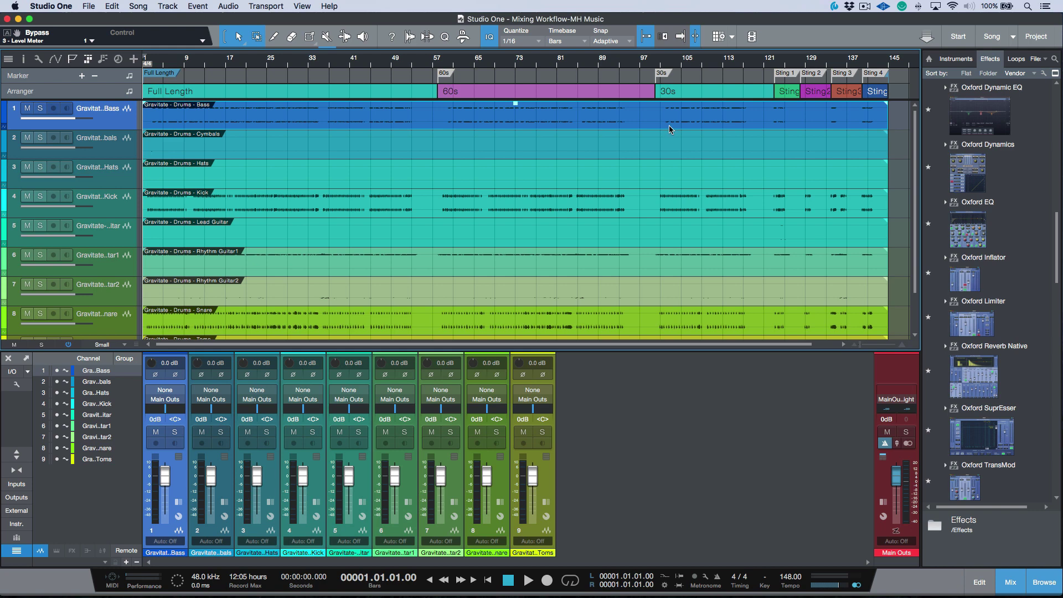
Raise the event gain of the Bass, Cymbals and Hats clips until their waveforms are clearly visible
left_click(788, 150)
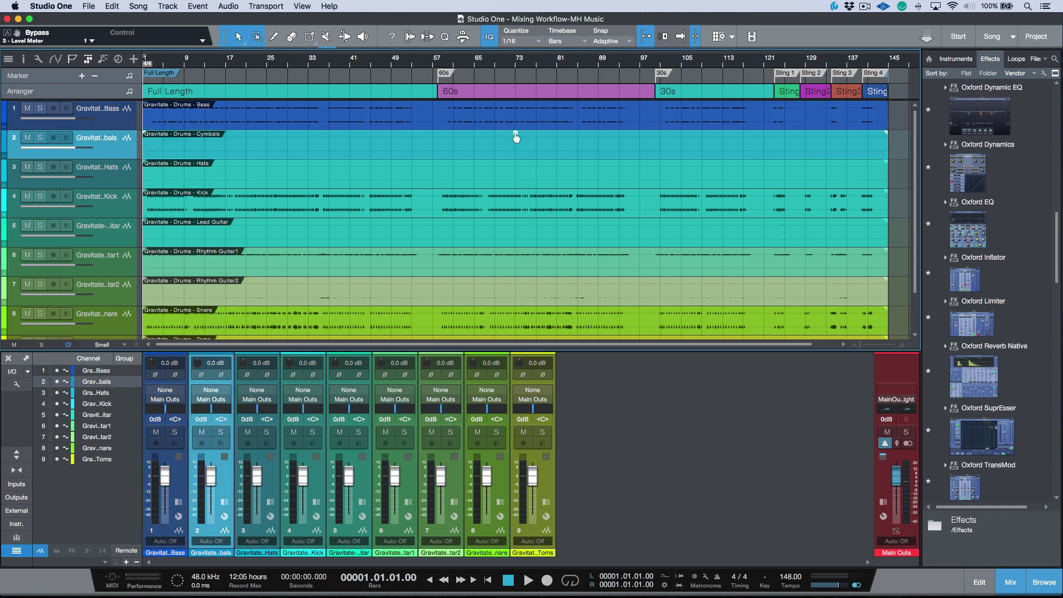
left_click_drag(515, 136, 517, 100)
left_click(629, 167)
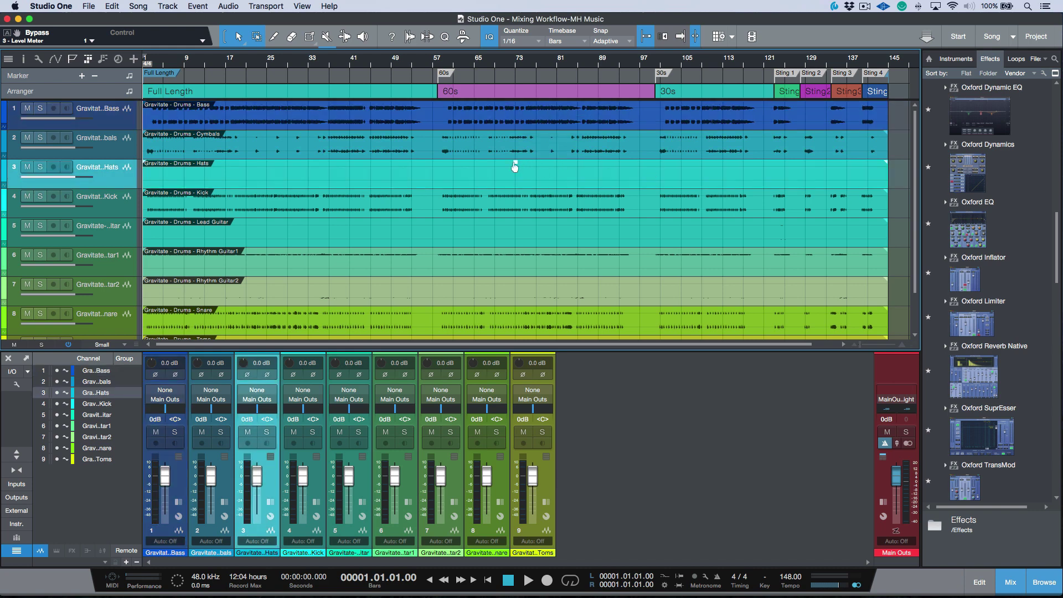
left_click_drag(515, 162, 514, 154)
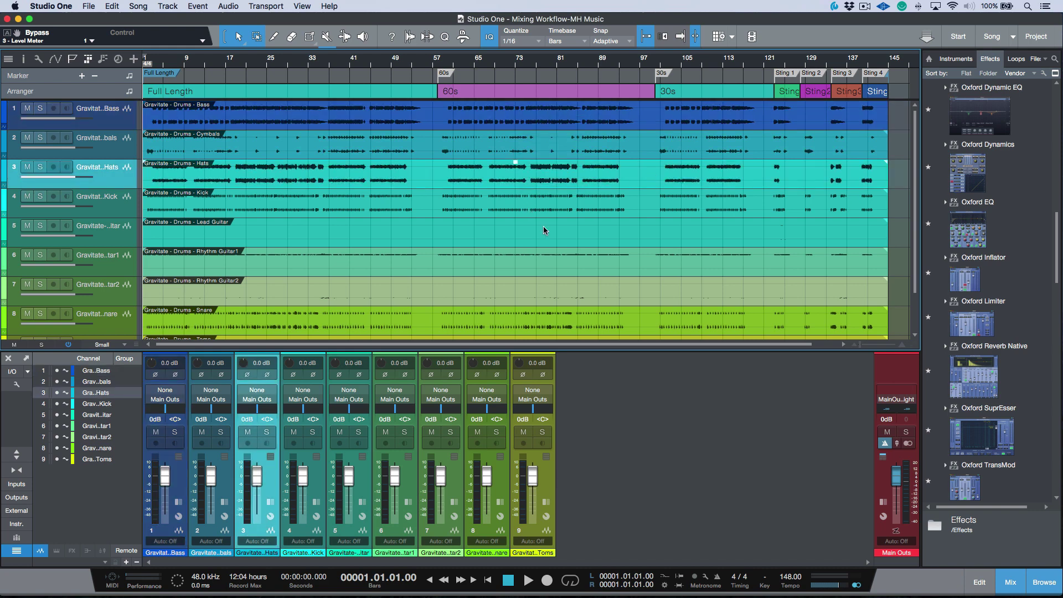
Raise the event gain of the Lead Guitar, Rhythm Guitar1 and Rhythm Guitar2 clips
left_click(554, 240)
left_click_drag(516, 220, 517, 213)
left_click(526, 264)
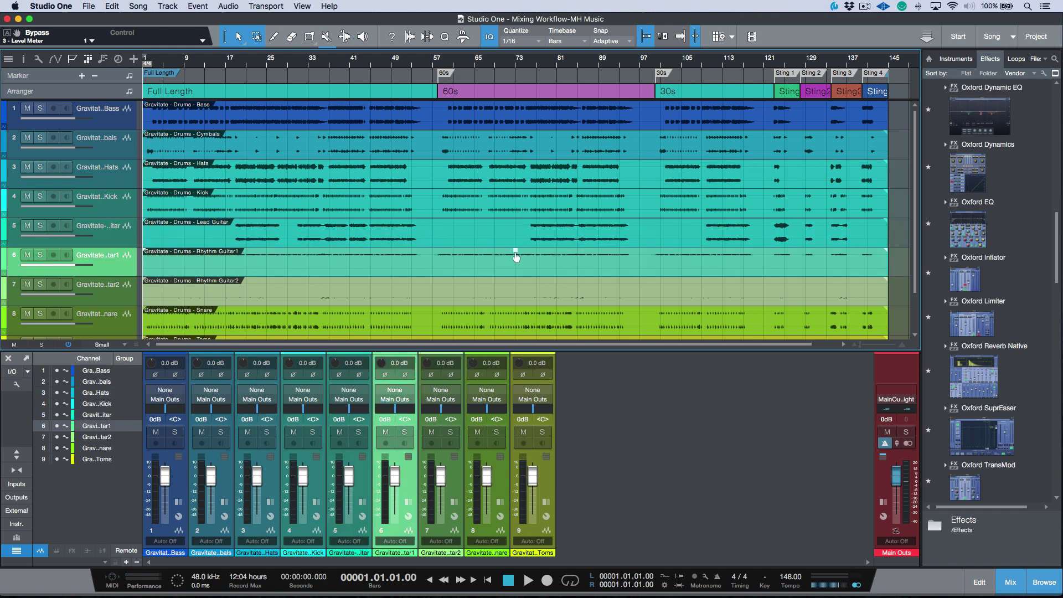
left_click_drag(515, 250, 515, 243)
left_click(511, 288)
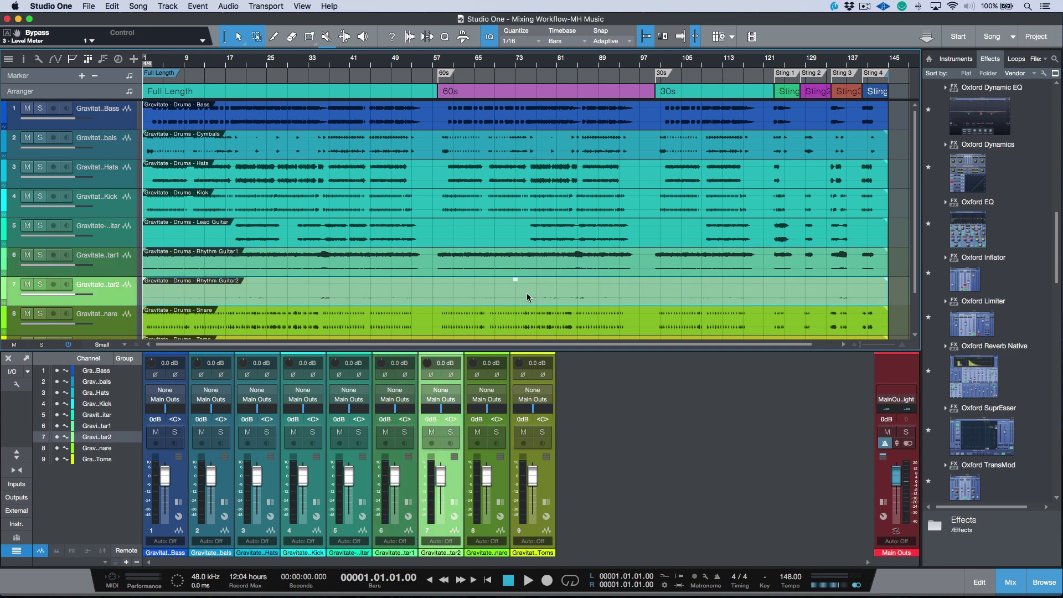
left_click_drag(517, 280, 518, 278)
left_click_drag(518, 277, 517, 277)
Raise the event gain of the Snare and Toms clips and fit all nine tracks vertically in the arrangement
left_click(520, 325)
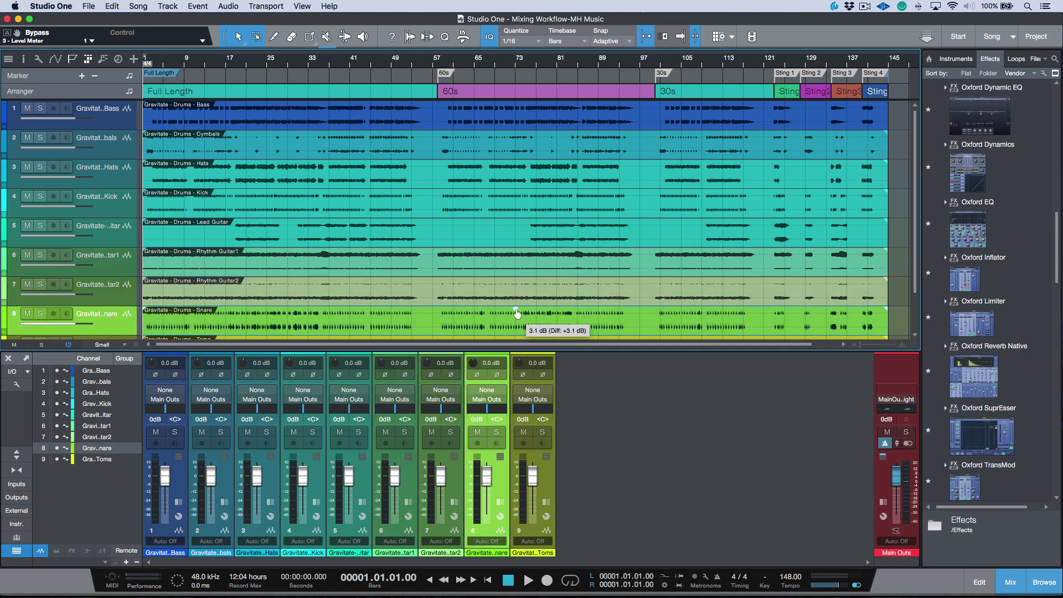
scroll(522, 293, "down", 2)
left_click(522, 304)
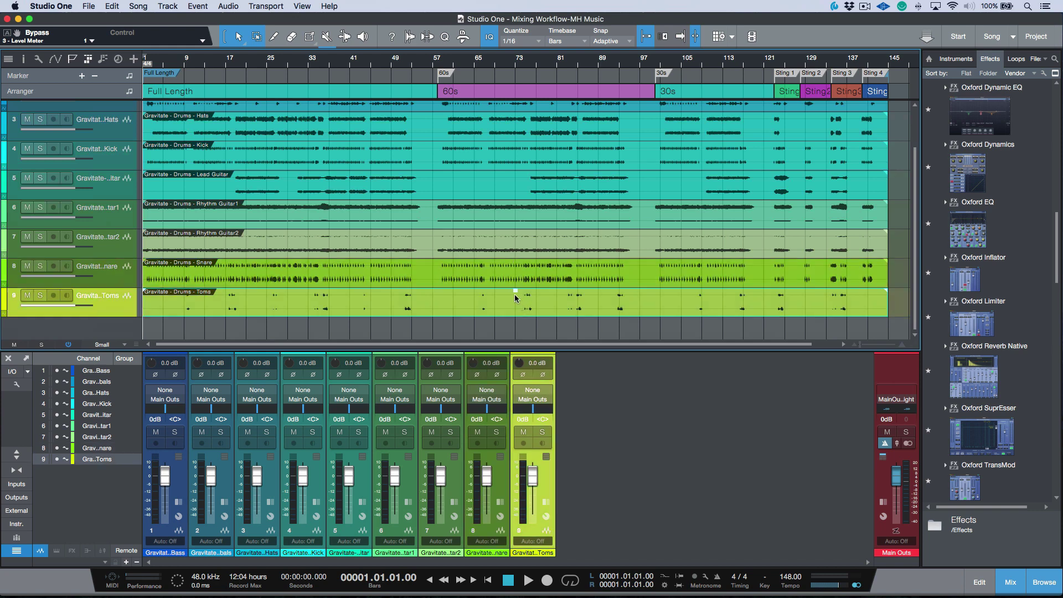
left_click_drag(514, 292, 515, 290)
scroll(519, 288, "up", 3)
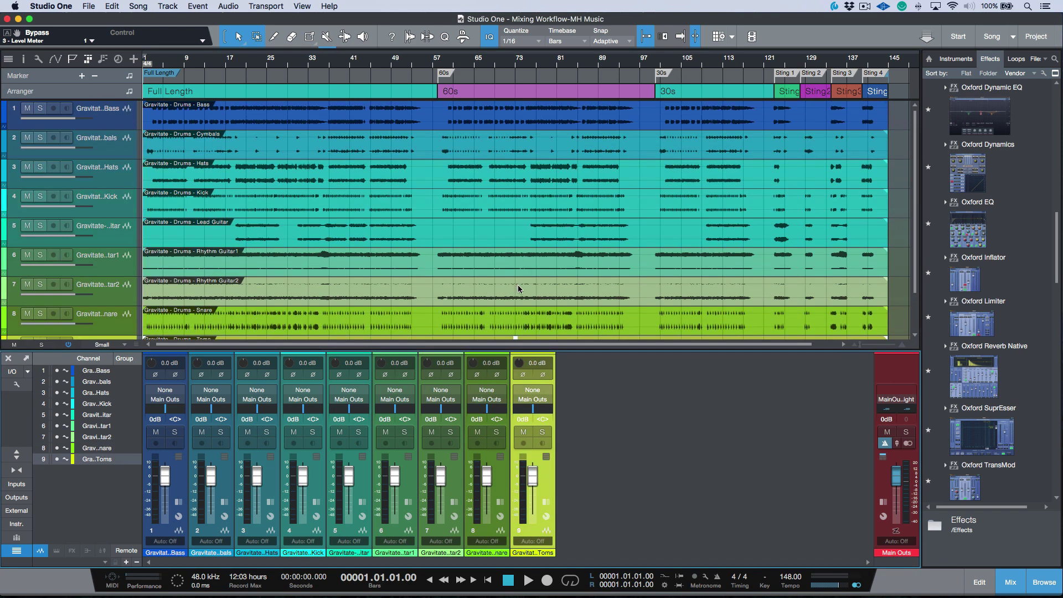
scroll(534, 293, "down", 1)
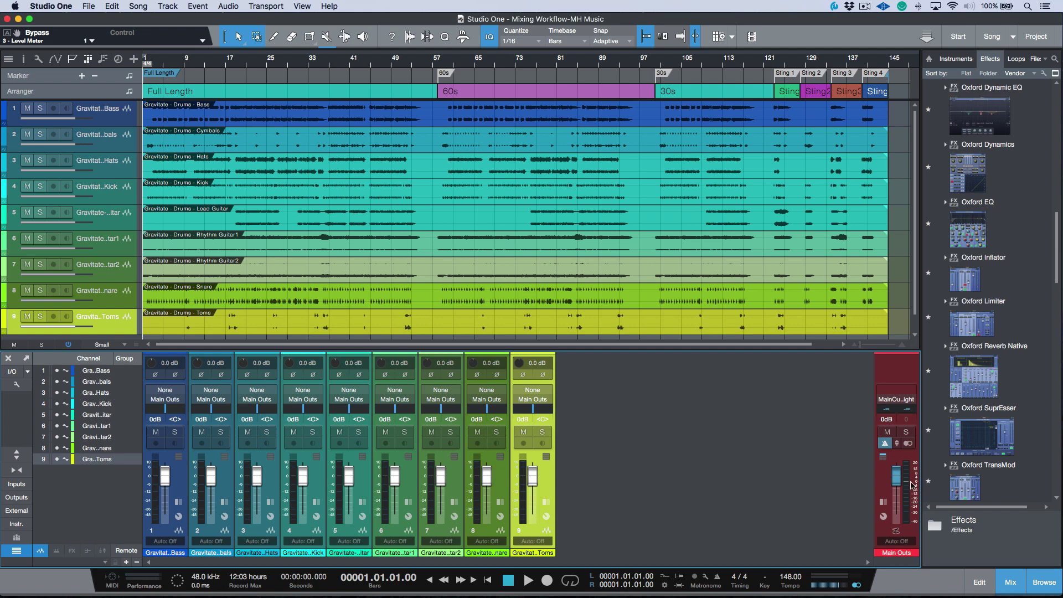
Pull the Main Outs fader all the way down and start playback from the song start
left_click_drag(896, 477, 890, 572)
key("space")
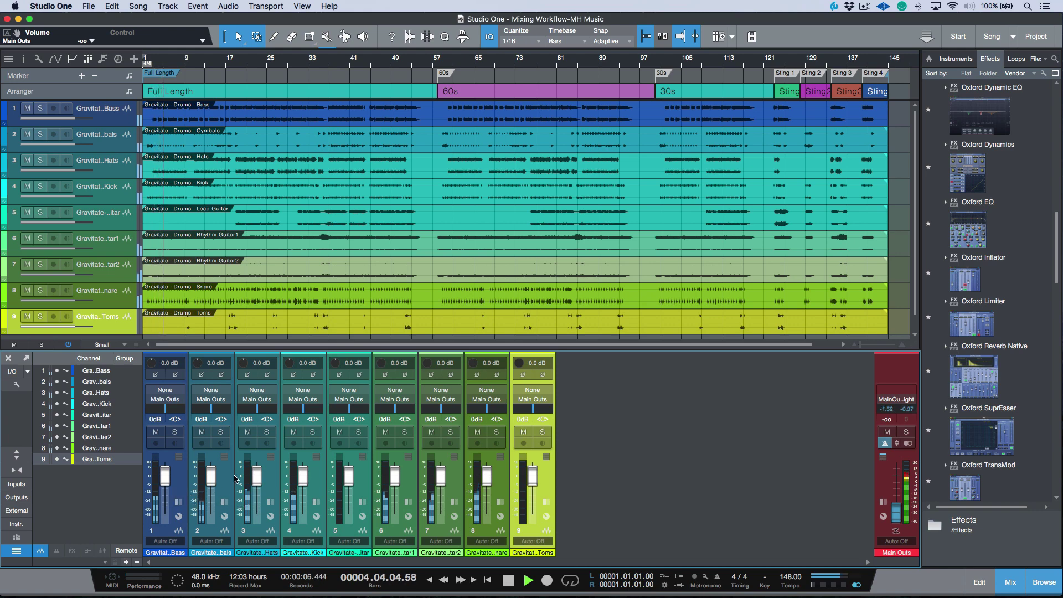
Set the channel input gains in dB: Bass and Kick -1.4, Cymbals -2.4, Hats -1.7, Rhythm Guitar1 -2.8, Snare -3.6, Toms -0.2
left_click_drag(156, 363, 290, 366)
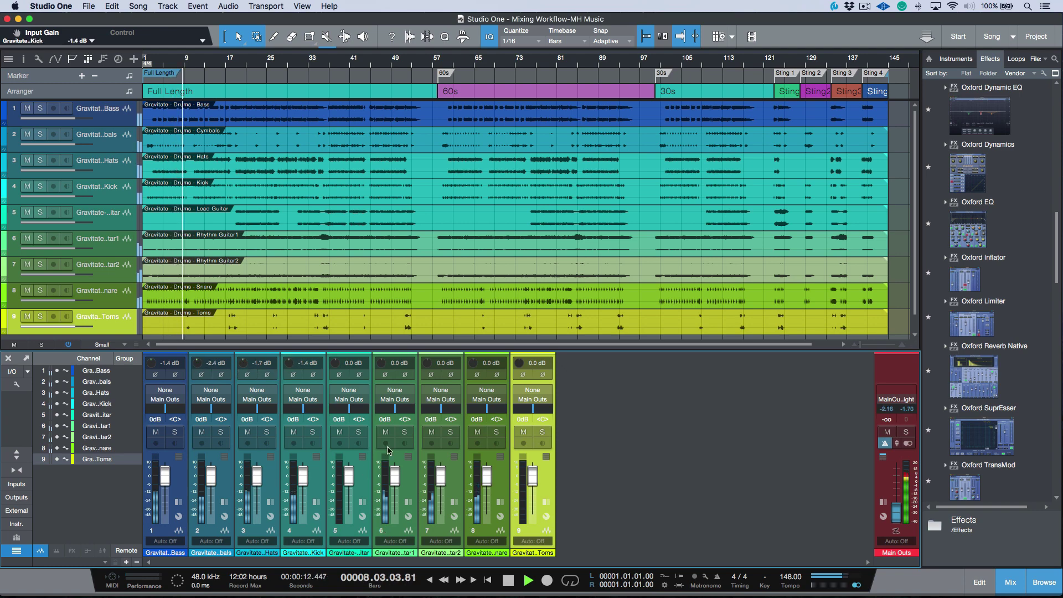
left_click_drag(381, 363, 383, 372)
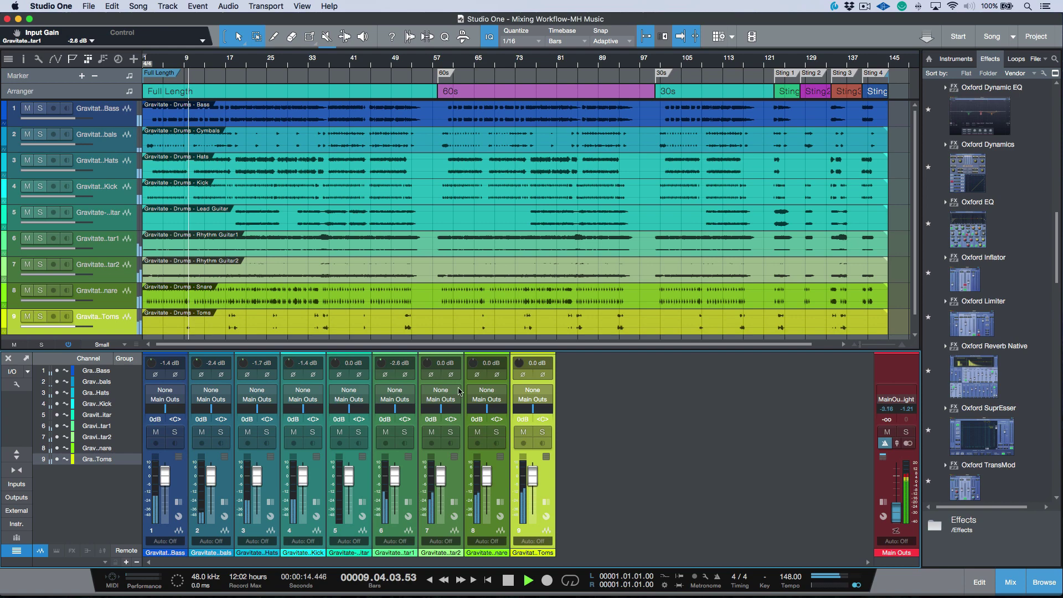
left_click_drag(474, 364, 521, 364)
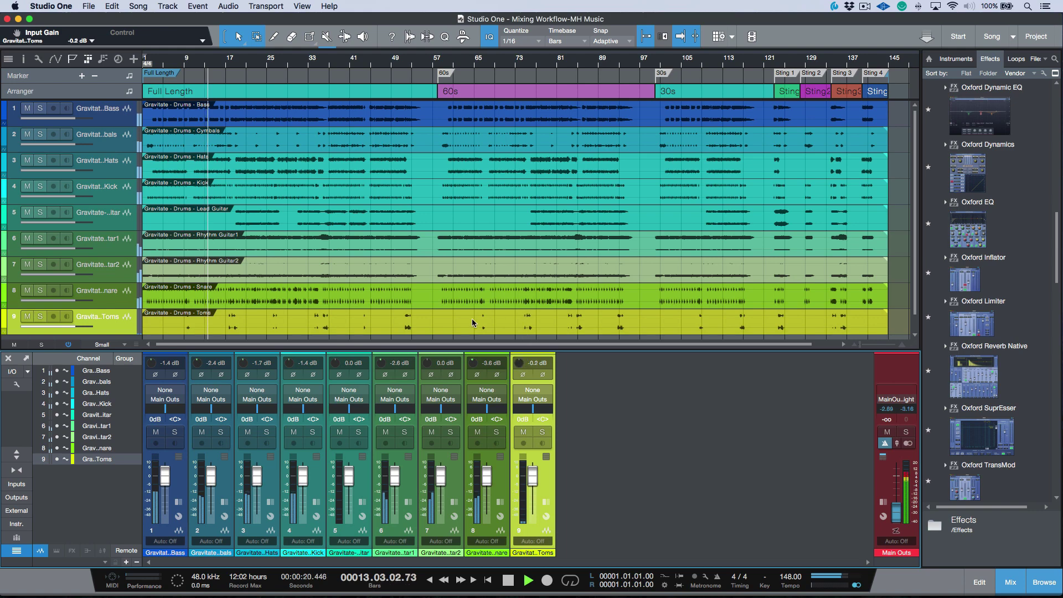
Play the passage around bar 36, set the Toms input gain to -2.9 dB, and stop playback
left_click(322, 325)
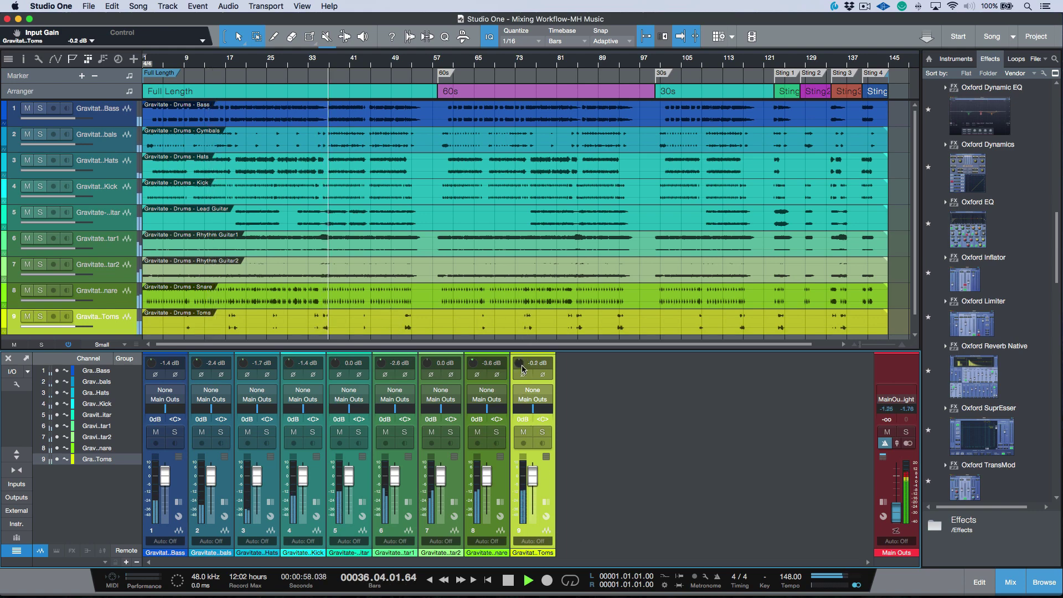
left_click_drag(521, 366, 520, 370)
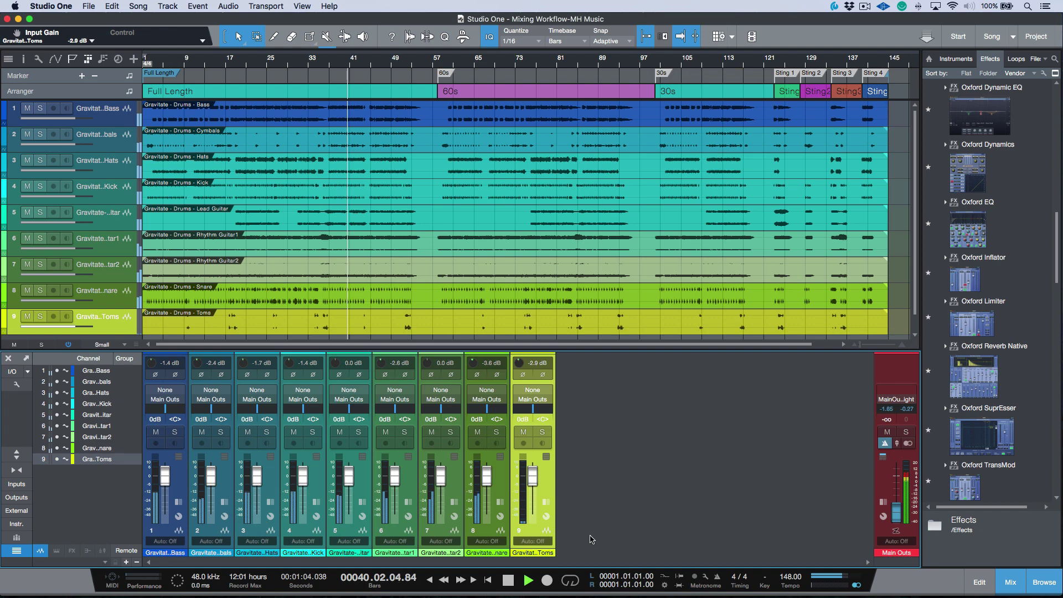
key("space")
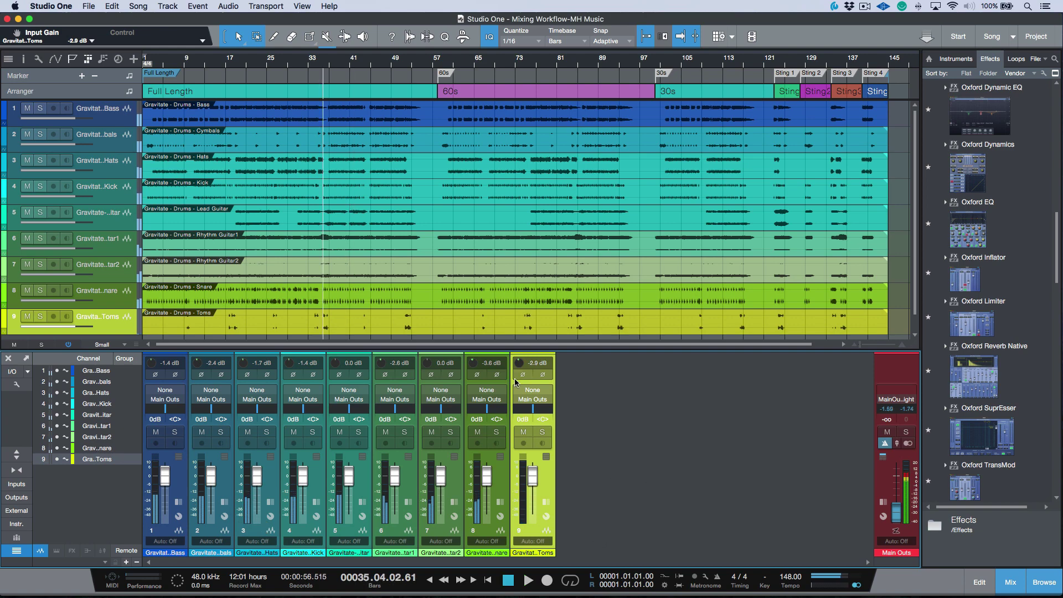
Hide the console's input controls and reset the Main Outs fader to 0 dB
left_click(17, 384)
left_click(11, 309)
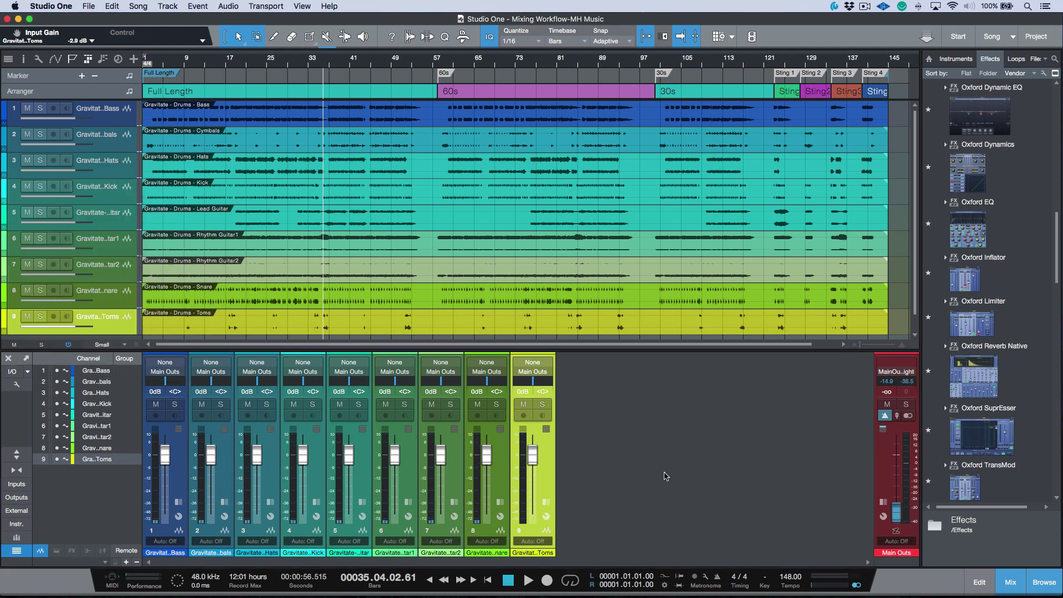
left_click(896, 514, "alt")
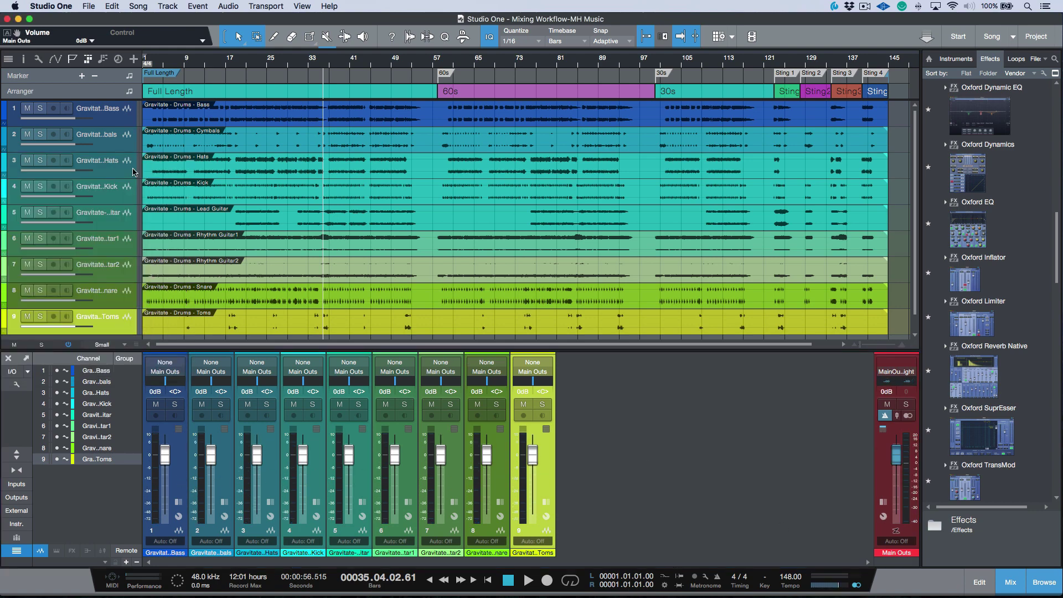
Widen the track list until the full track names fit
left_click_drag(140, 141, 210, 141)
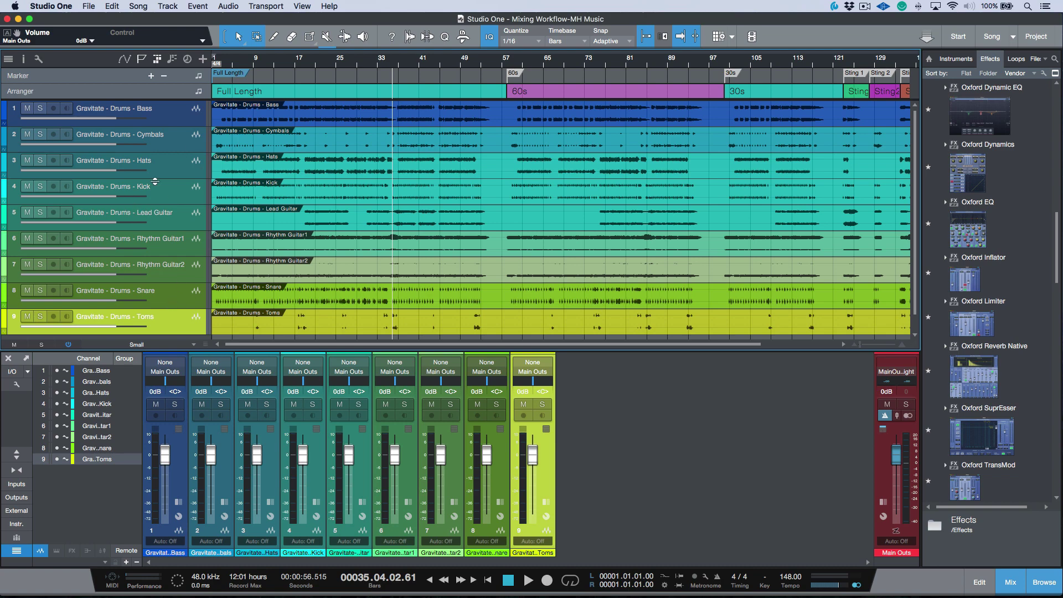
Reorder the tracks so Kick, Snare, Hats, Toms, Cymbals and Bass come first in that order, above the guitars
left_click(173, 192)
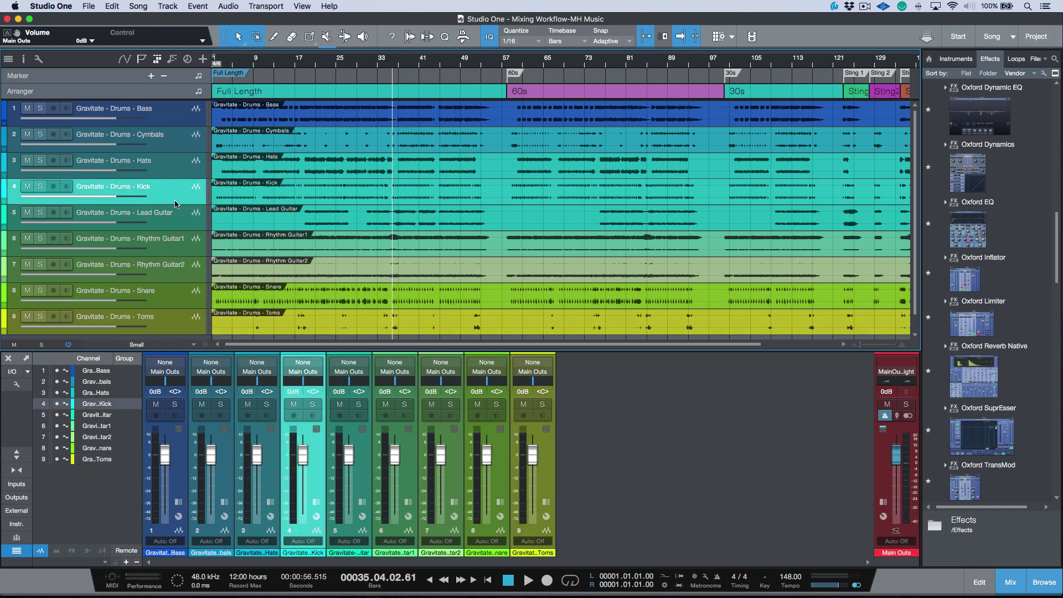
left_click_drag(165, 112, 165, 106)
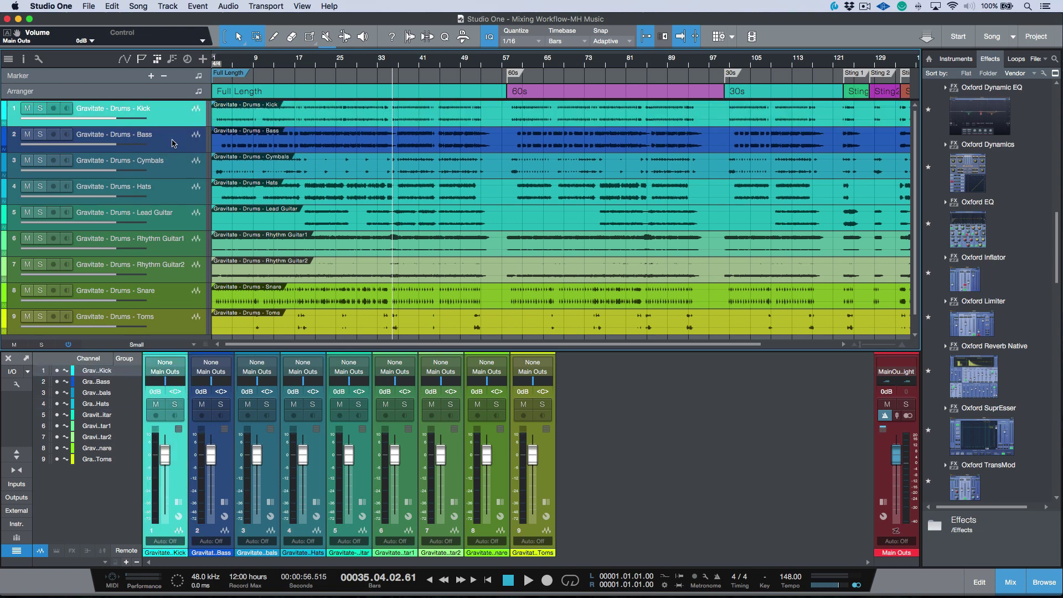
left_click_drag(166, 294, 166, 137)
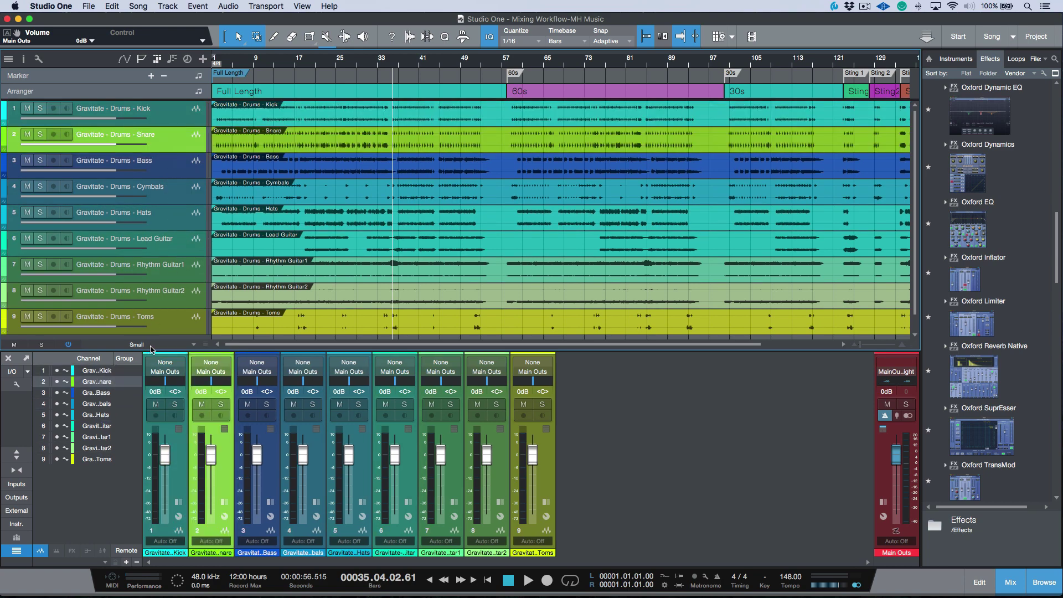
left_click(162, 328)
left_click_drag(164, 306, 169, 161)
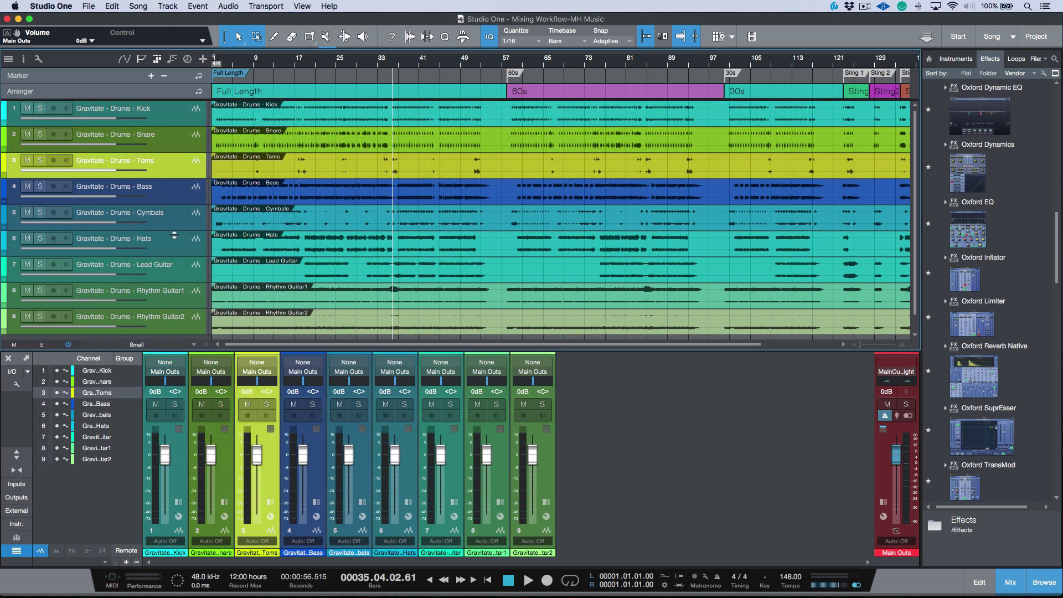
left_click_drag(174, 234, 166, 191)
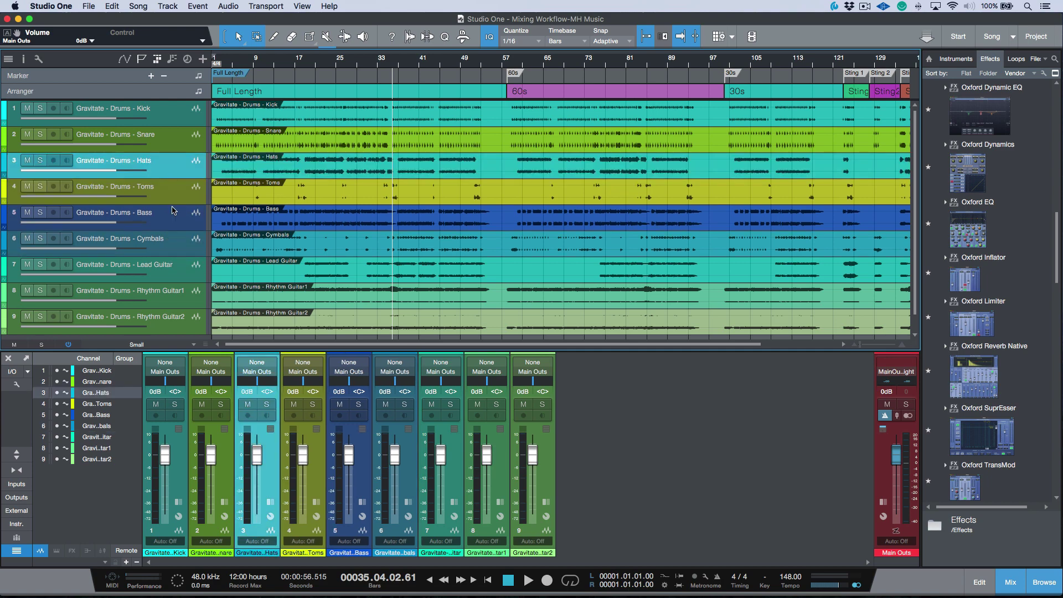
left_click_drag(169, 243, 174, 237)
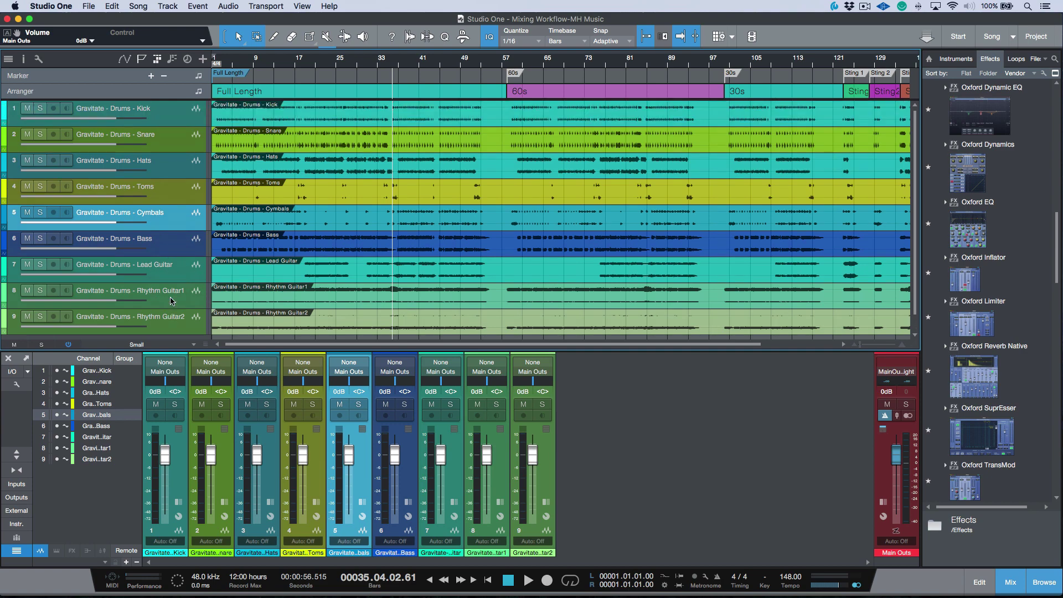
Colour the five drum tracks, Kick through Cymbals, the same tan
left_click(167, 118)
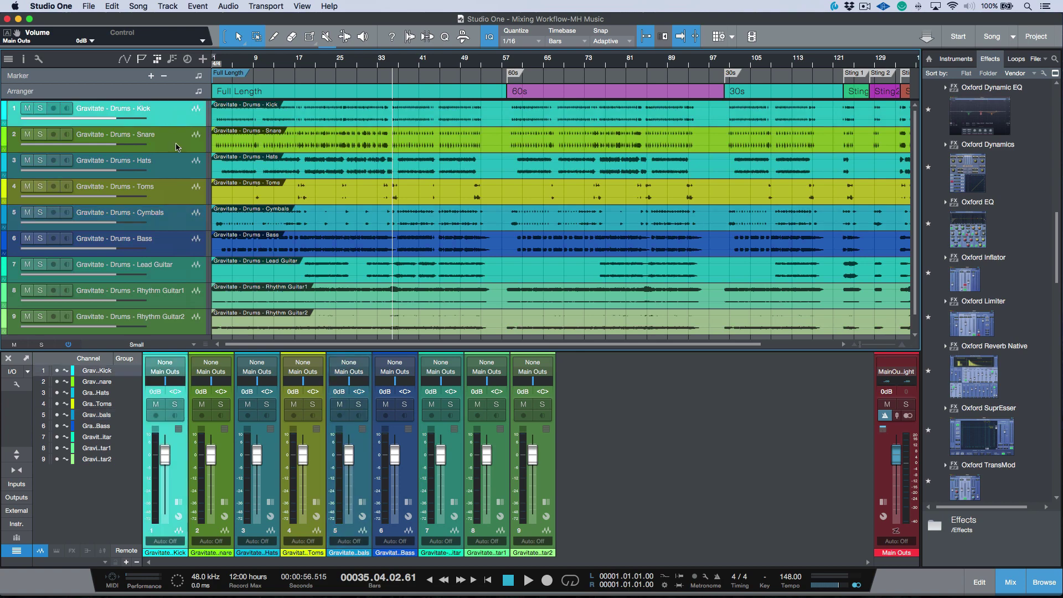
left_click(175, 222, "shift")
left_click(3, 113)
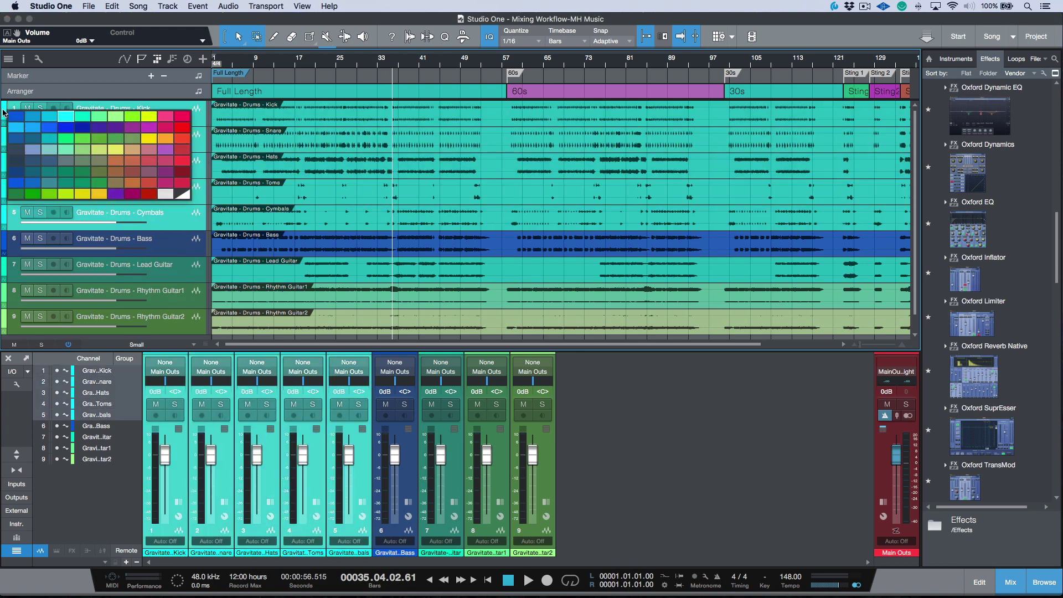
left_click(134, 148)
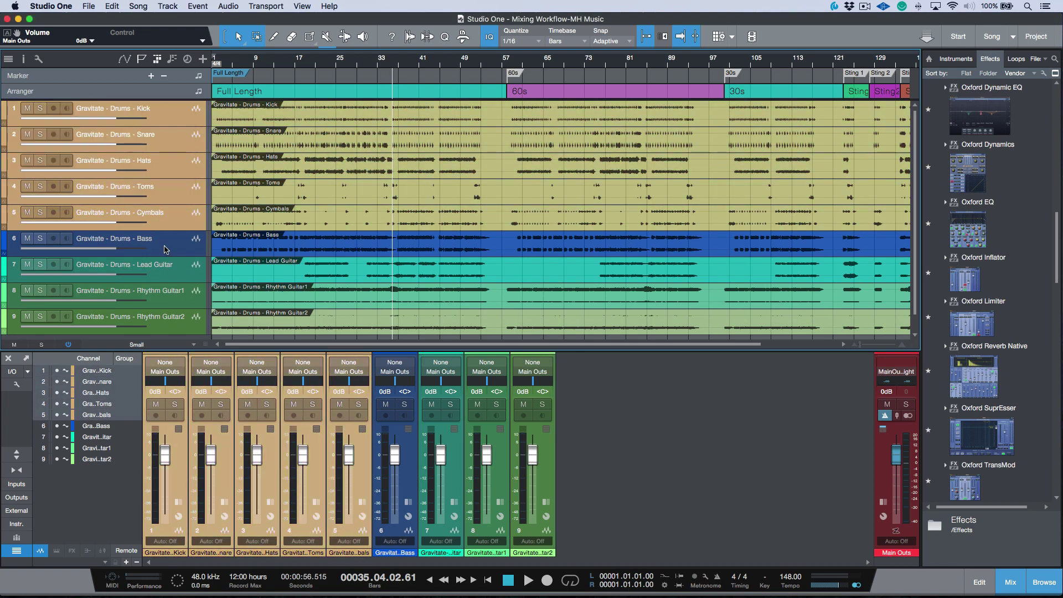
Colour the Rhythm Guitar1 and Rhythm Guitar2 tracks the same magenta
left_click(172, 281)
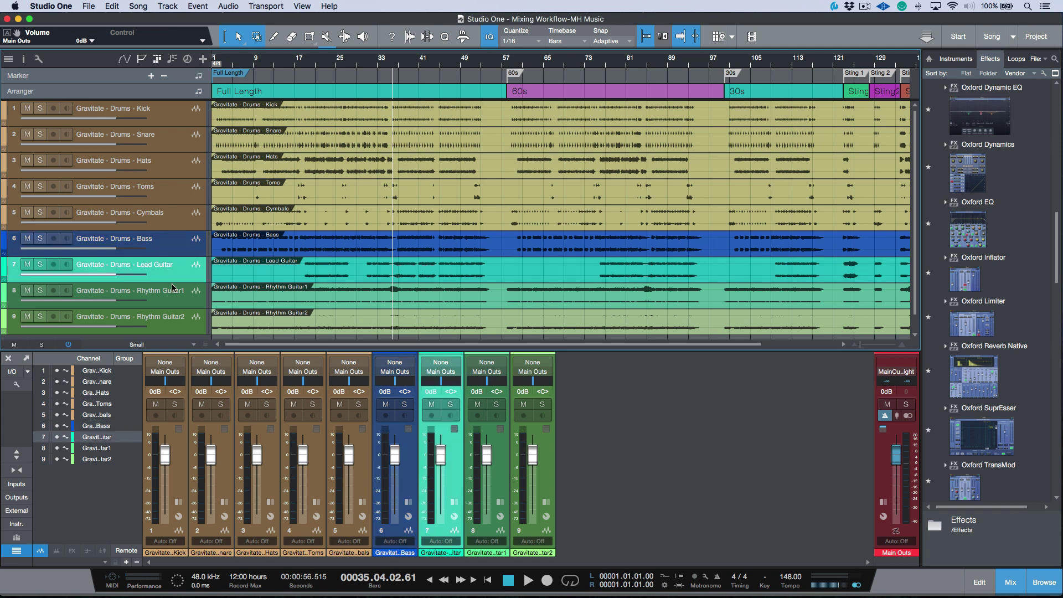
left_click(166, 302)
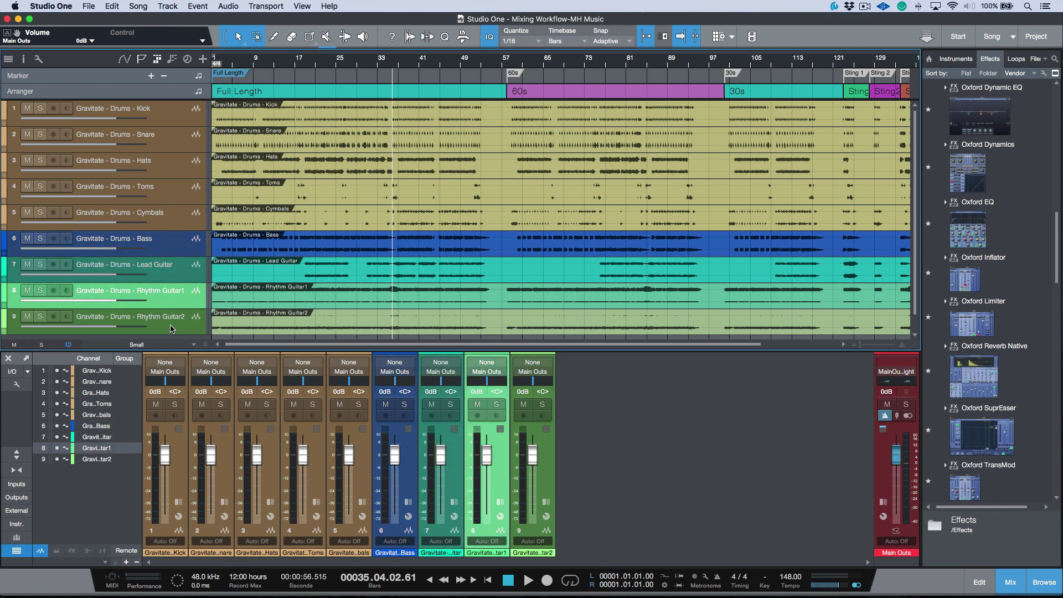
left_click(172, 328, "shift")
left_click(3, 292)
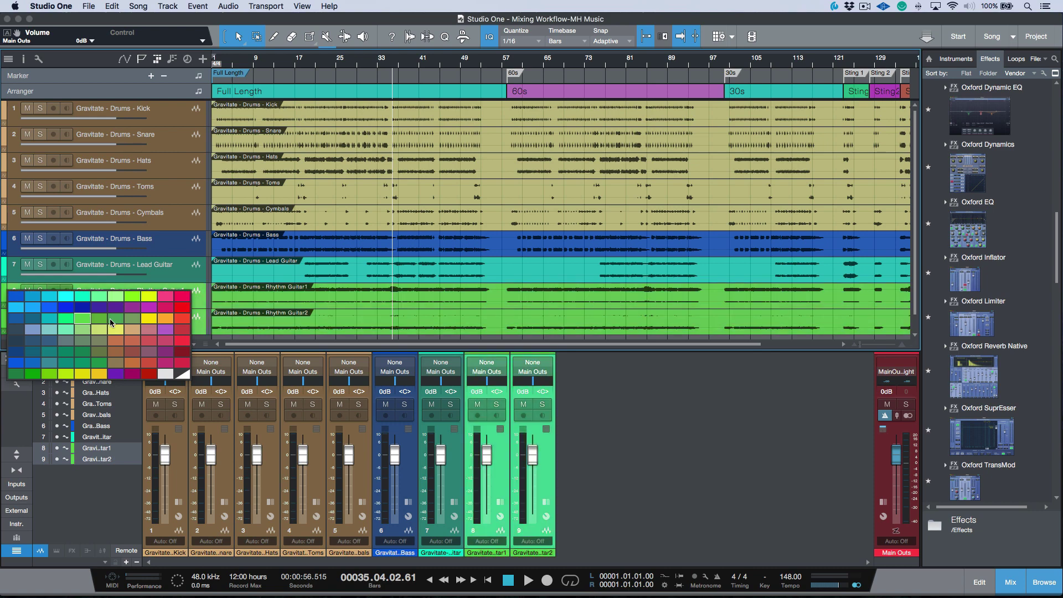
left_click(154, 312)
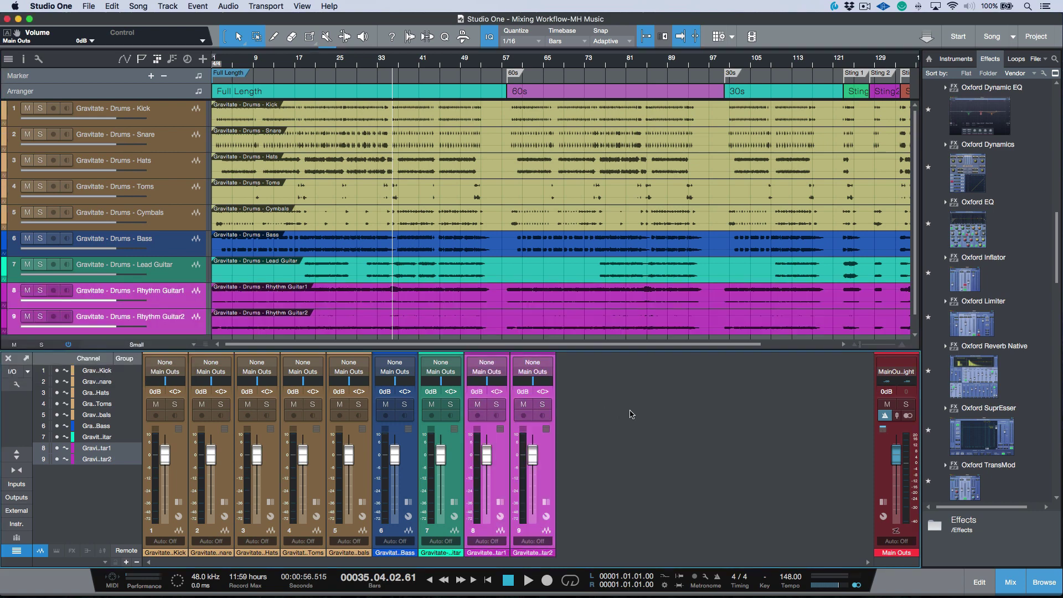
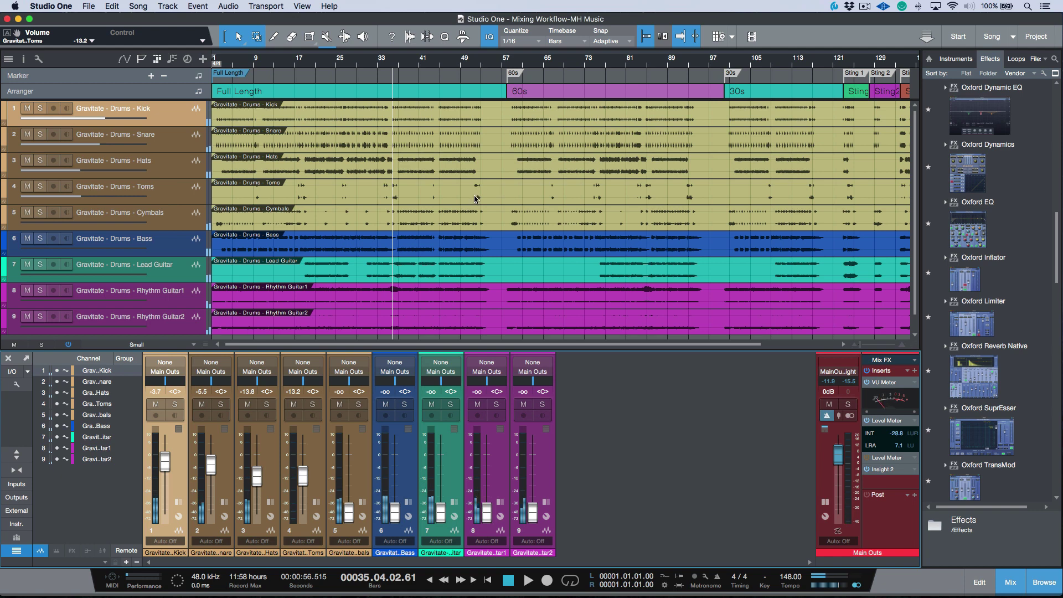
Play the passage around bar 52 and set the faders in dB: Hats -9.2, Toms -6.7, Cymbals -4.6
left_click(475, 198)
key("space")
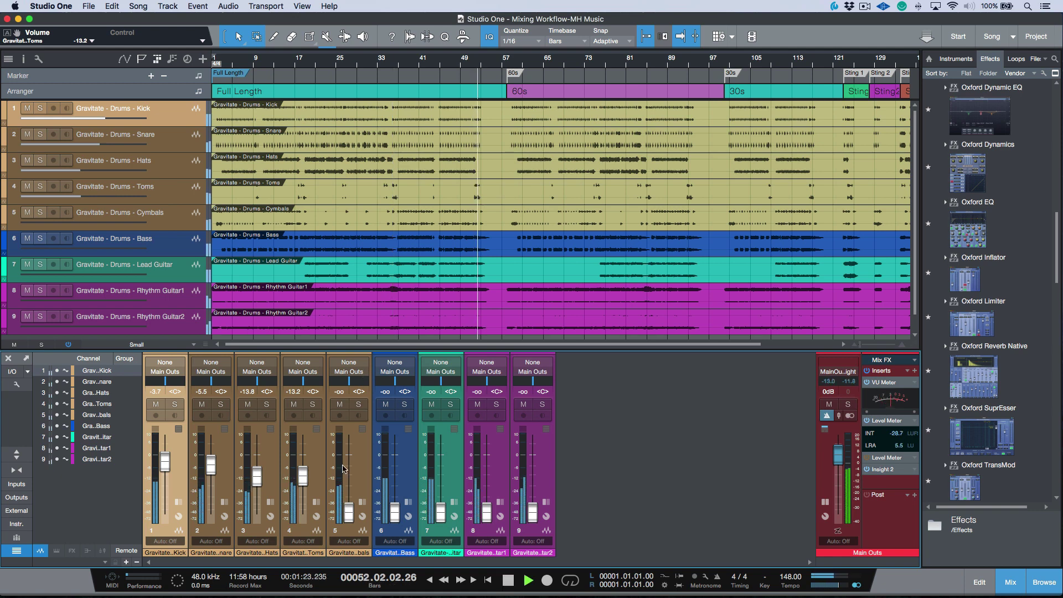
scroll(300, 486, "up", 5)
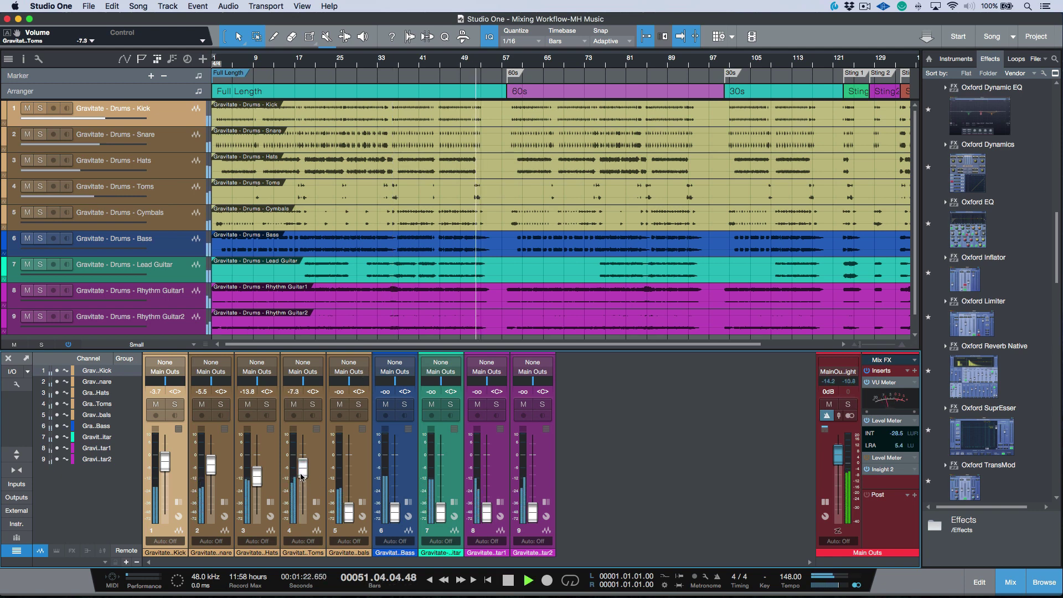
scroll(256, 471, "up", 4)
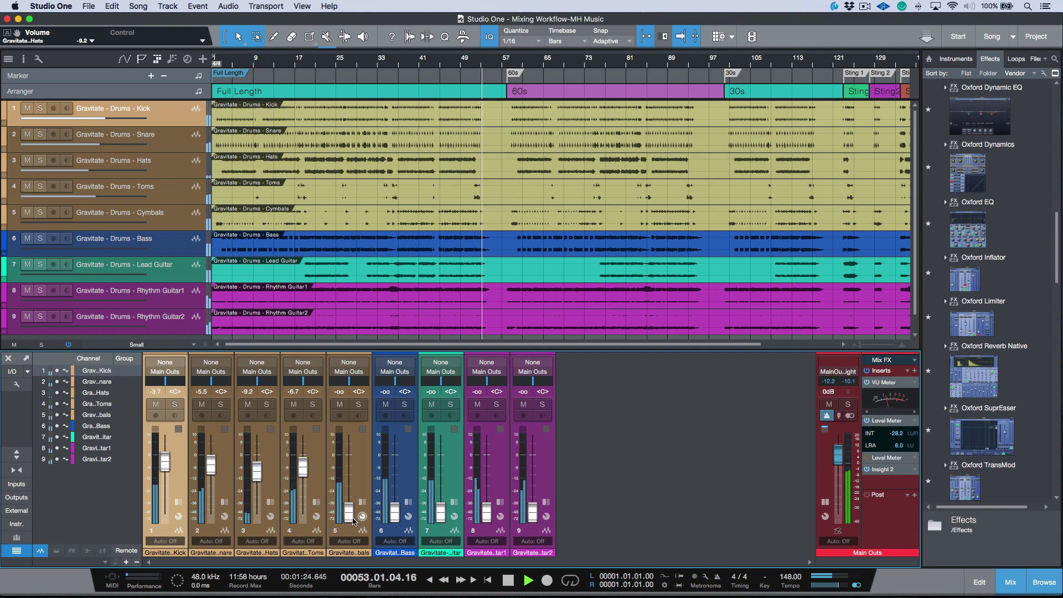
key("space")
key("space")
left_click_drag(350, 520, 355, 474)
key("space")
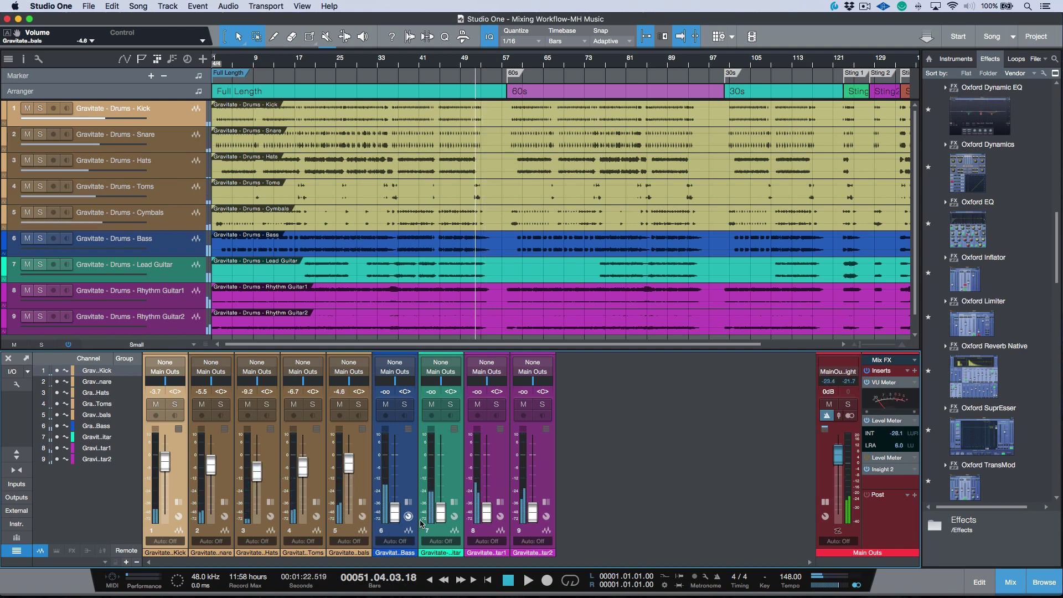
Balance the Bass against the drums during playback, including from the song's start, and set its fader to -6.7 dB
left_click_drag(399, 519, 395, 469)
key("space")
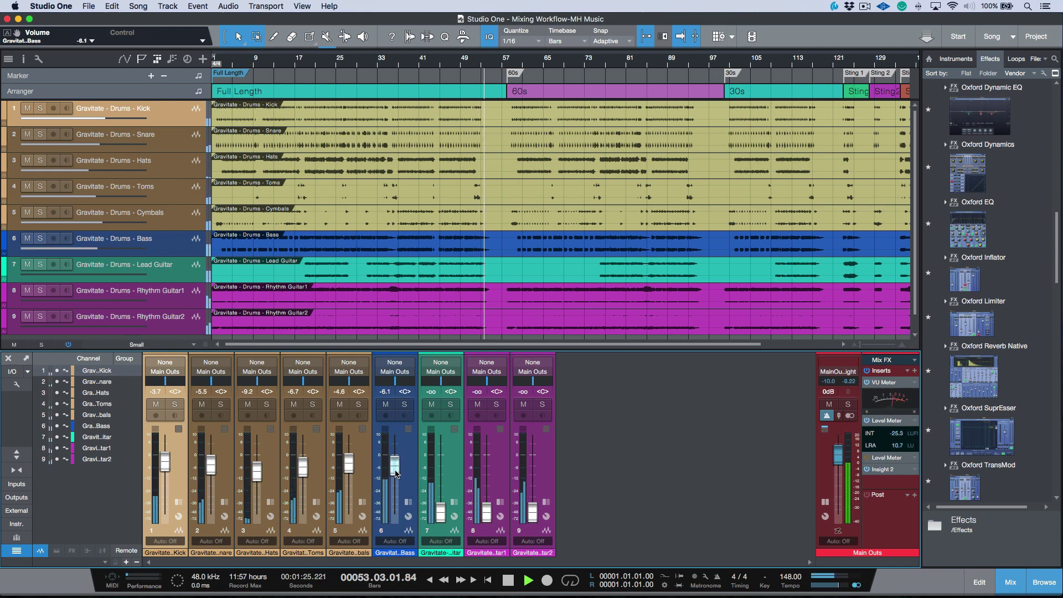
key("space")
key("Home")
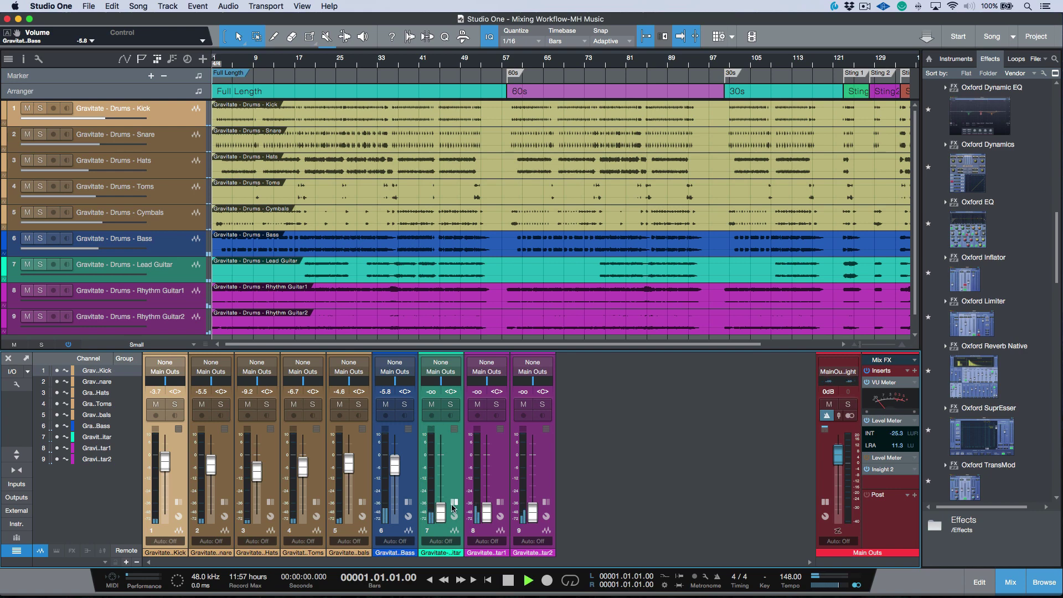
key("space")
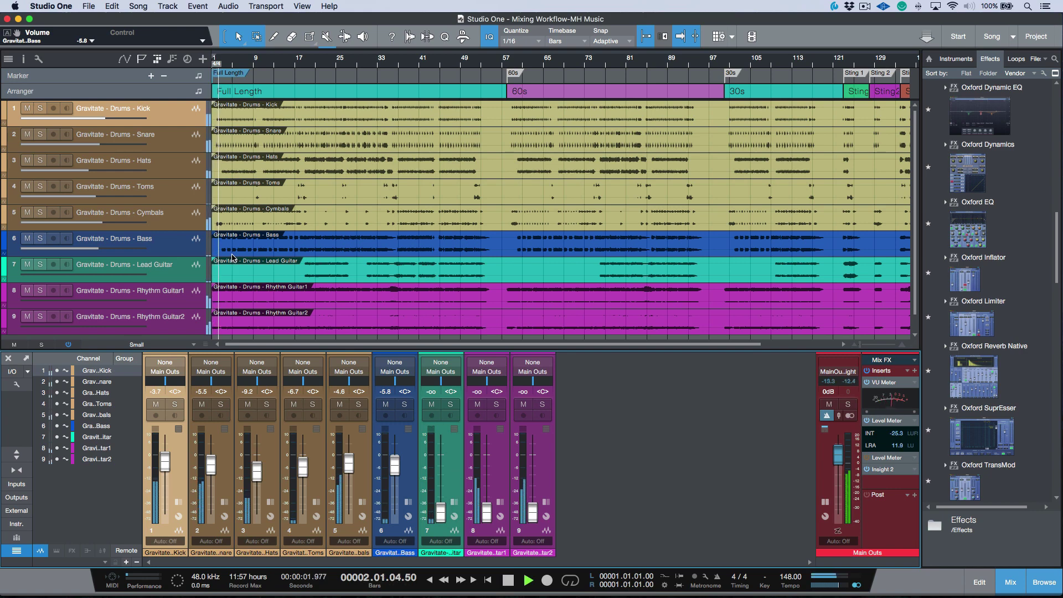
left_click_drag(397, 472, 398, 479)
Bring in the Lead Guitar, play from around bar 19, and set its fader to -7.6 dB
left_click_drag(440, 512, 446, 464)
key("space")
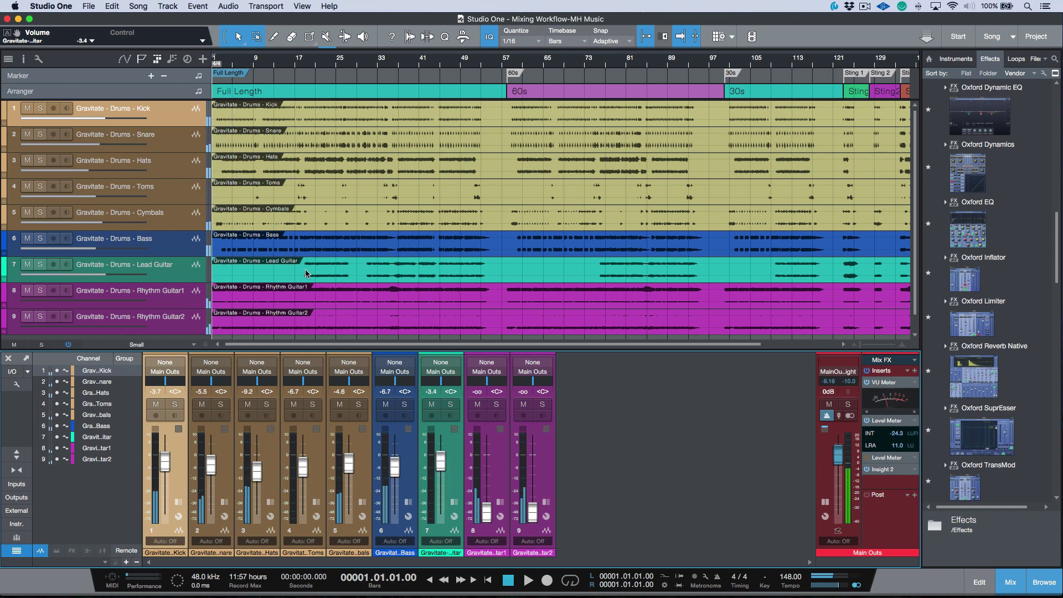
left_click(304, 275)
key("space")
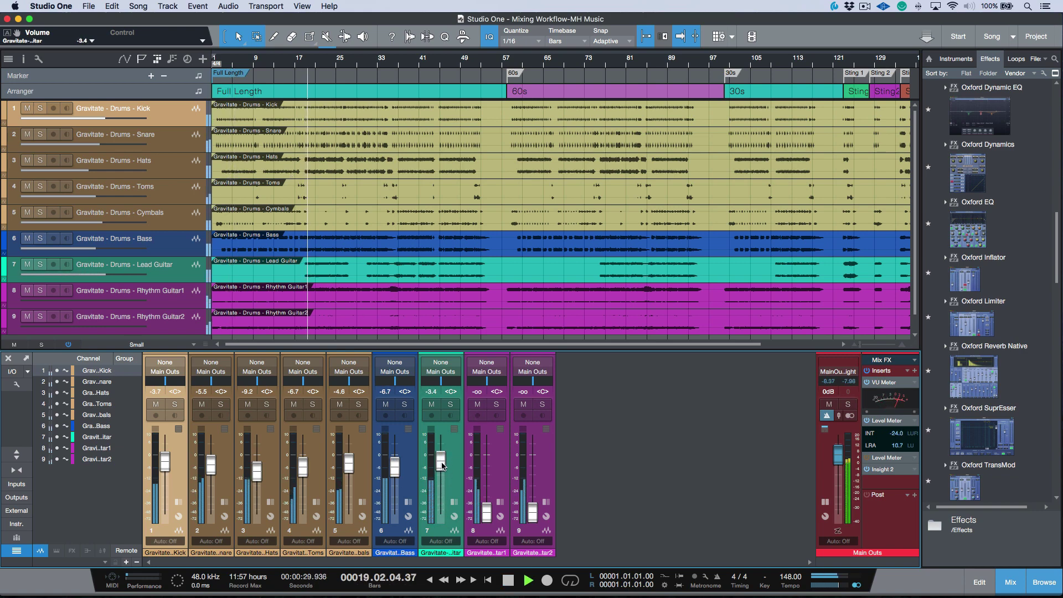
mouse_move(441, 464)
left_mouse_down()
mouse_move(442, 479)
mouse_move(441, 469)
left_mouse_up()
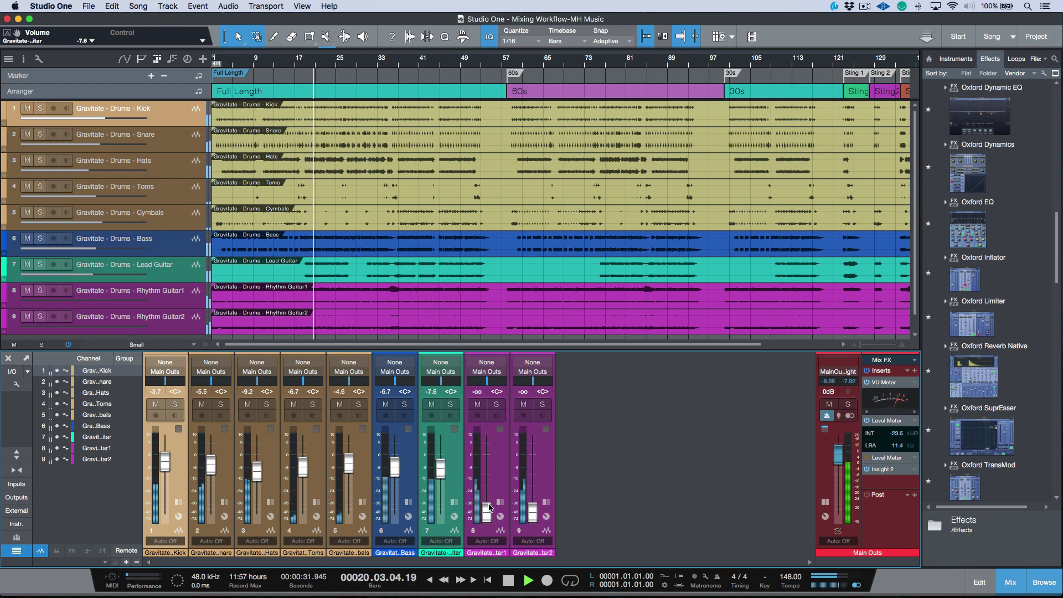
Set the Rhythm Guitar1 fader to -7.3 dB and Rhythm Guitar2 to -7.0 dB, and stop playback
left_click_drag(486, 512, 489, 470)
left_click_drag(533, 512, 536, 471)
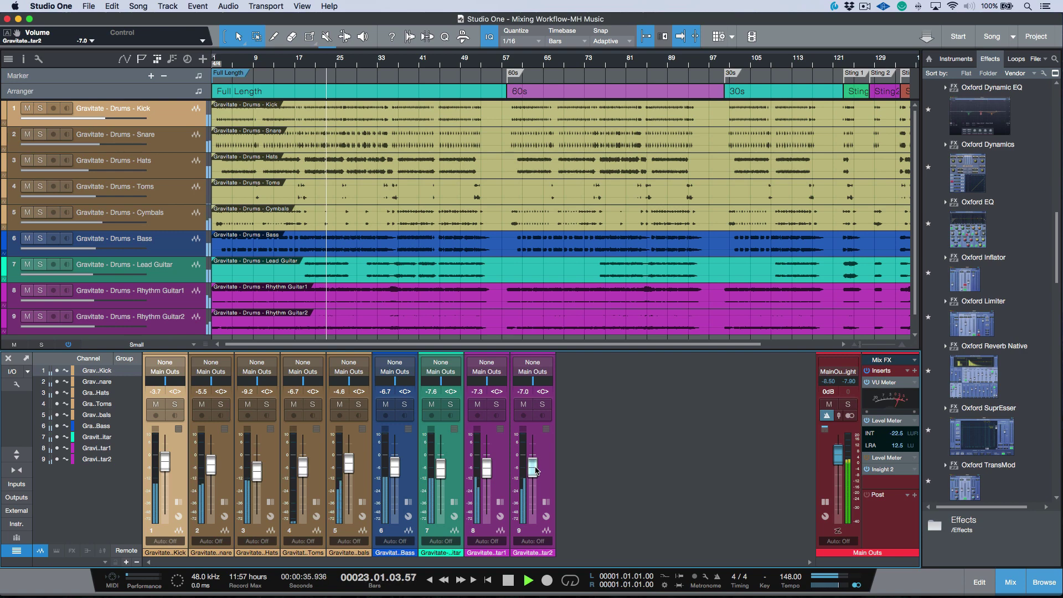
key("space")
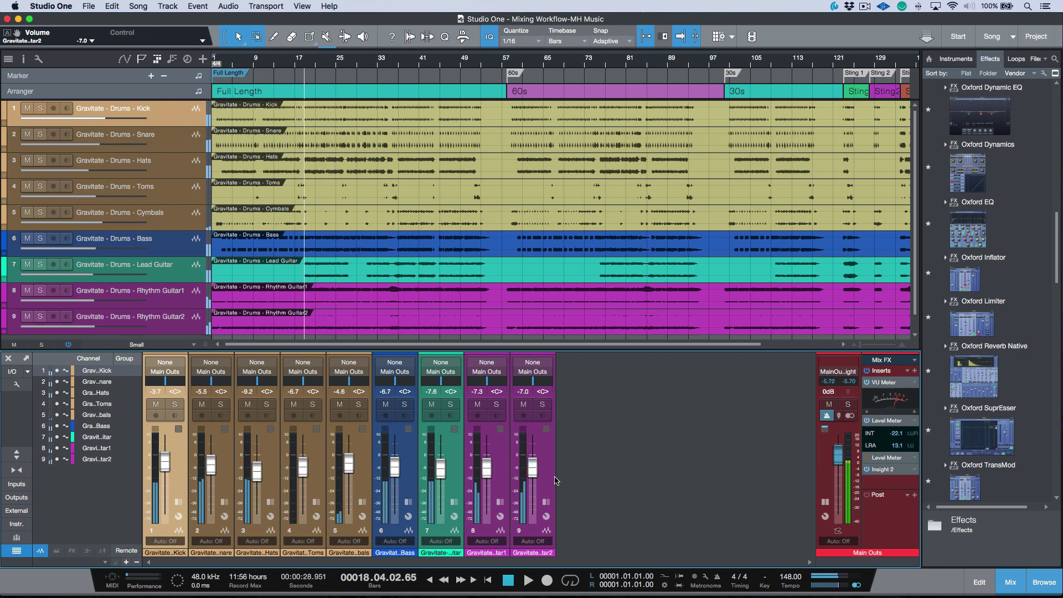
Add one VCA for all nine track channels and lower it to -2.5 dB while checking the mix level in playback up to bar 31
left_click(547, 474, "shift")
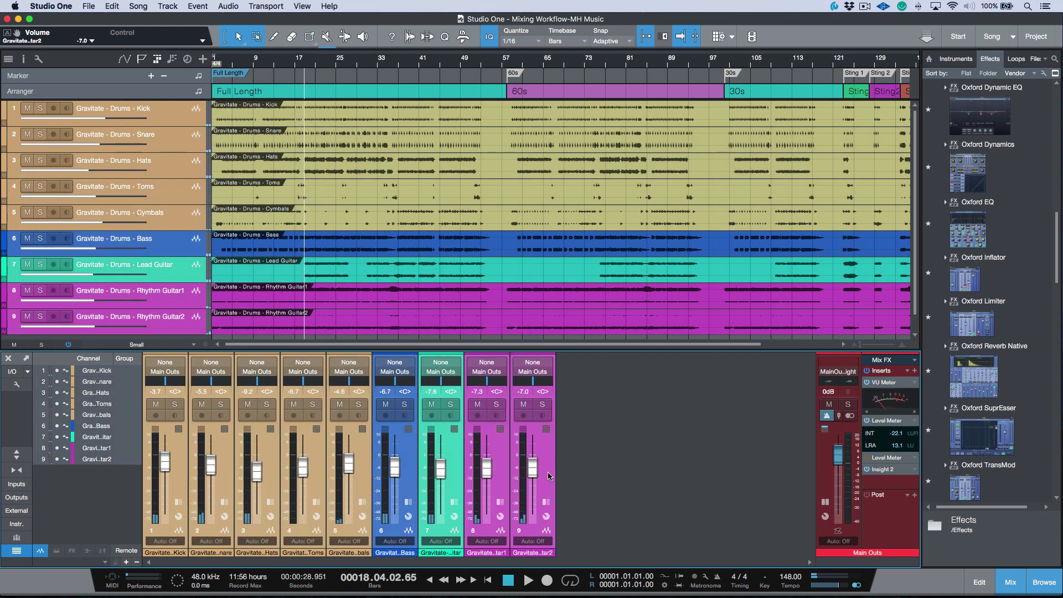
key("shift+v")
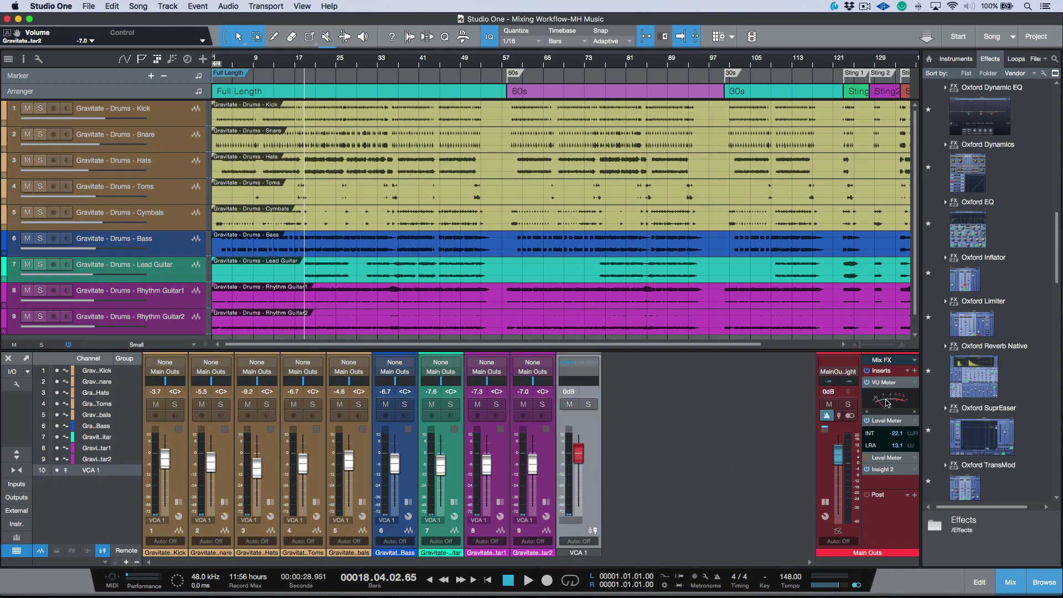
key("space")
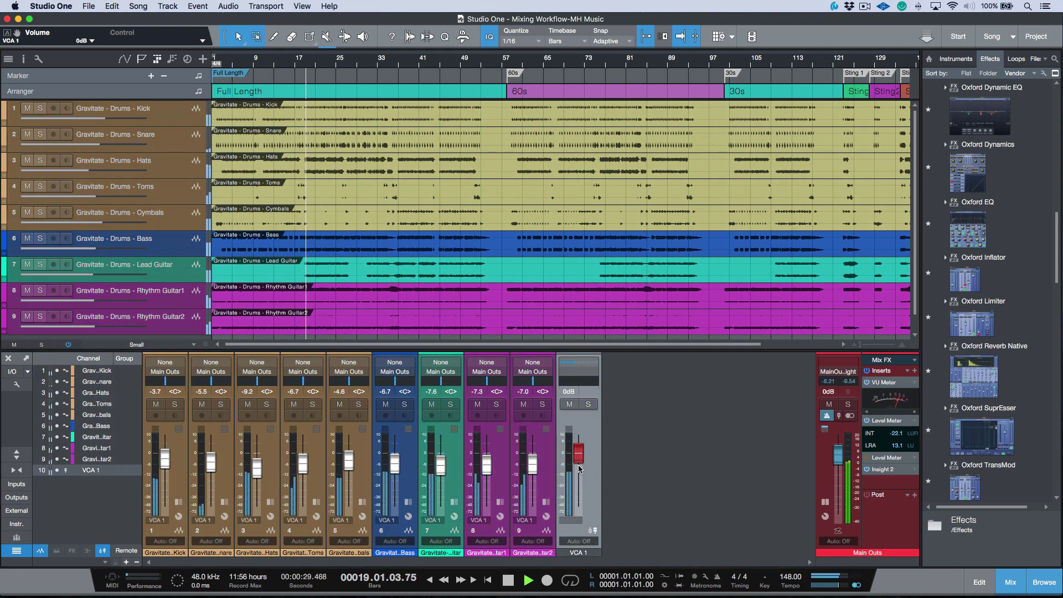
left_click_drag(578, 454, 580, 469)
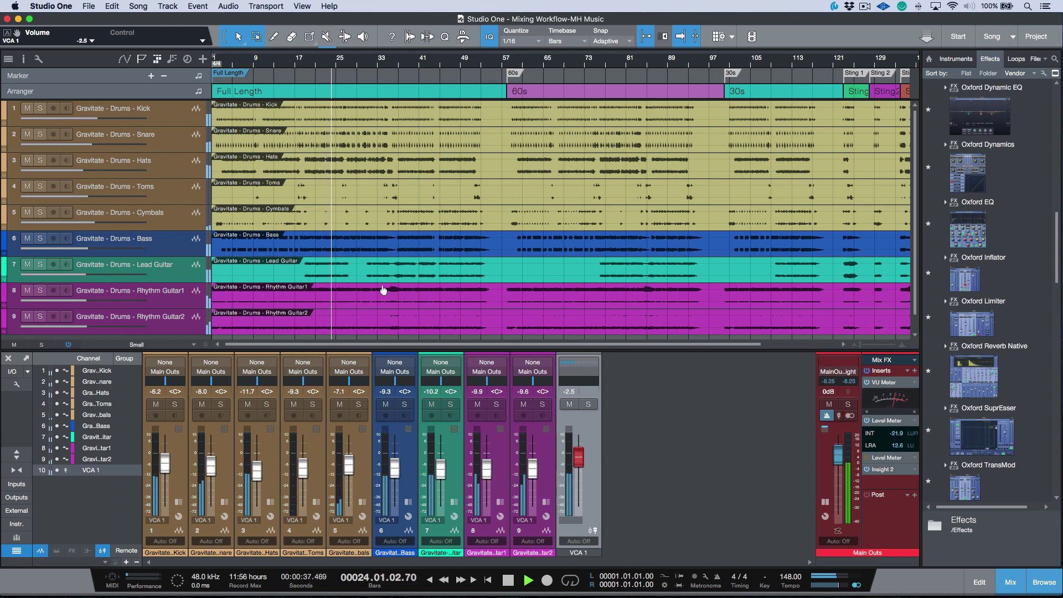
left_click(370, 60)
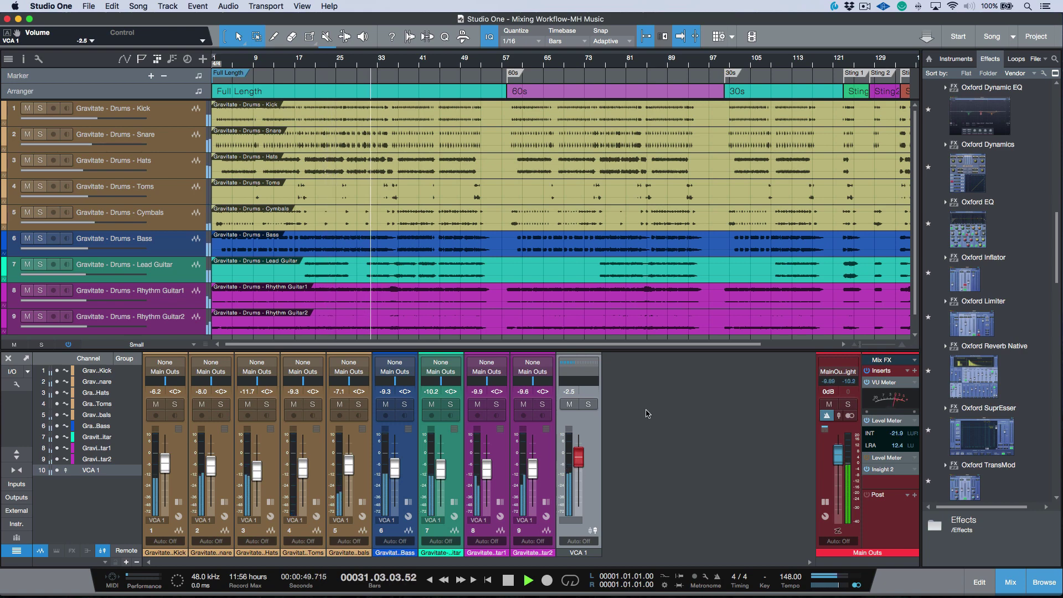
key("space")
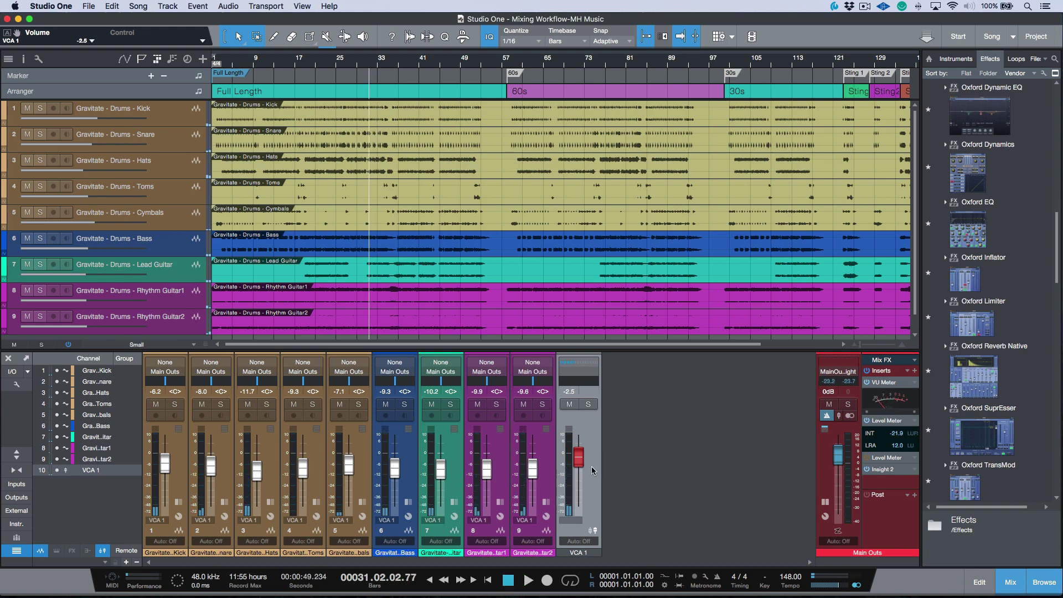
Merge the VCA automation into the track channels and remove the VCA channel
right_click(591, 466)
left_click(640, 394)
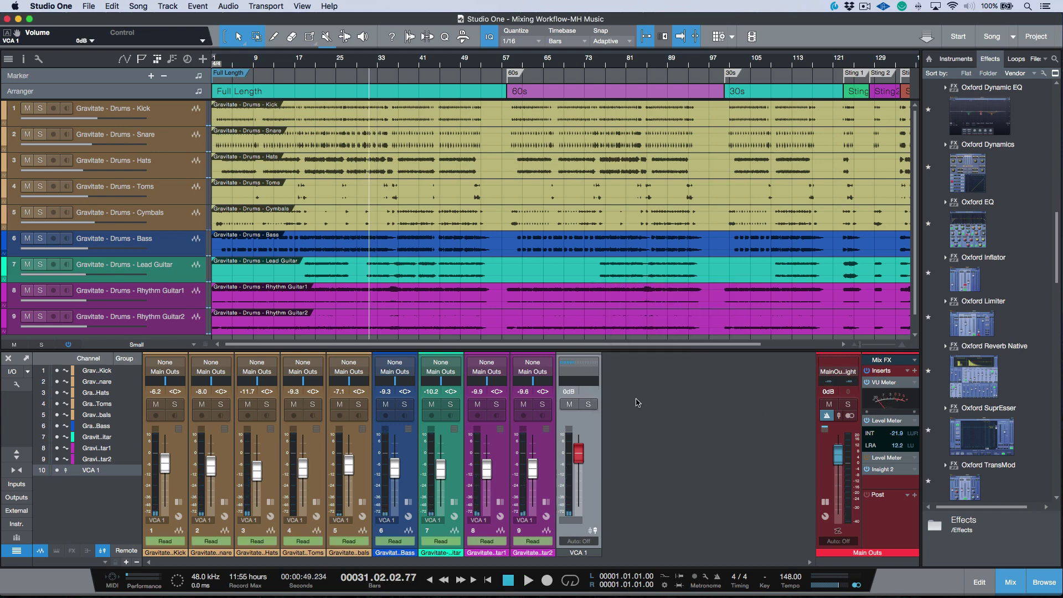
right_click(586, 474)
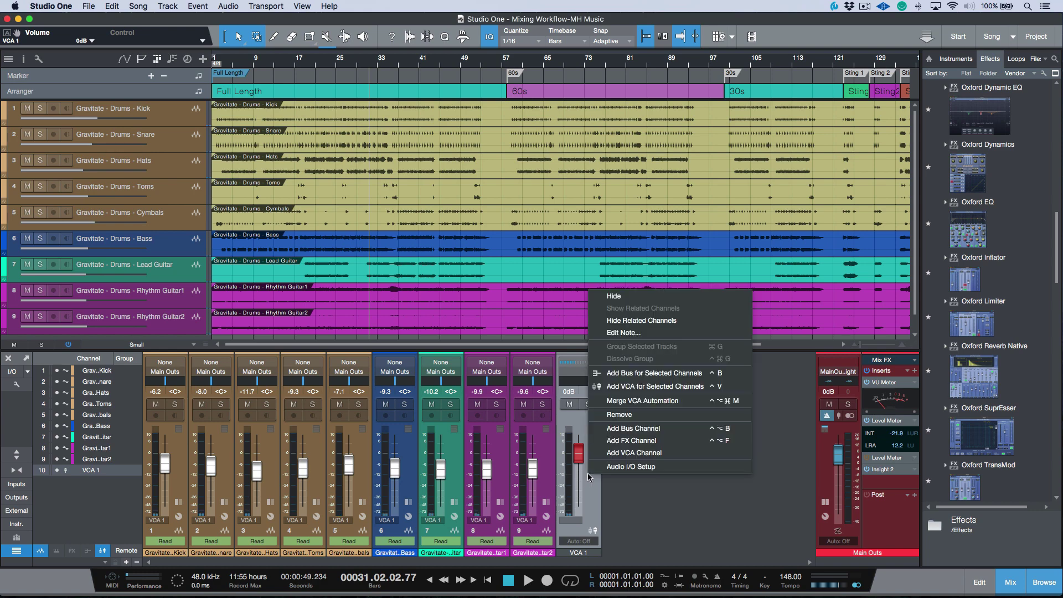
left_click(614, 415)
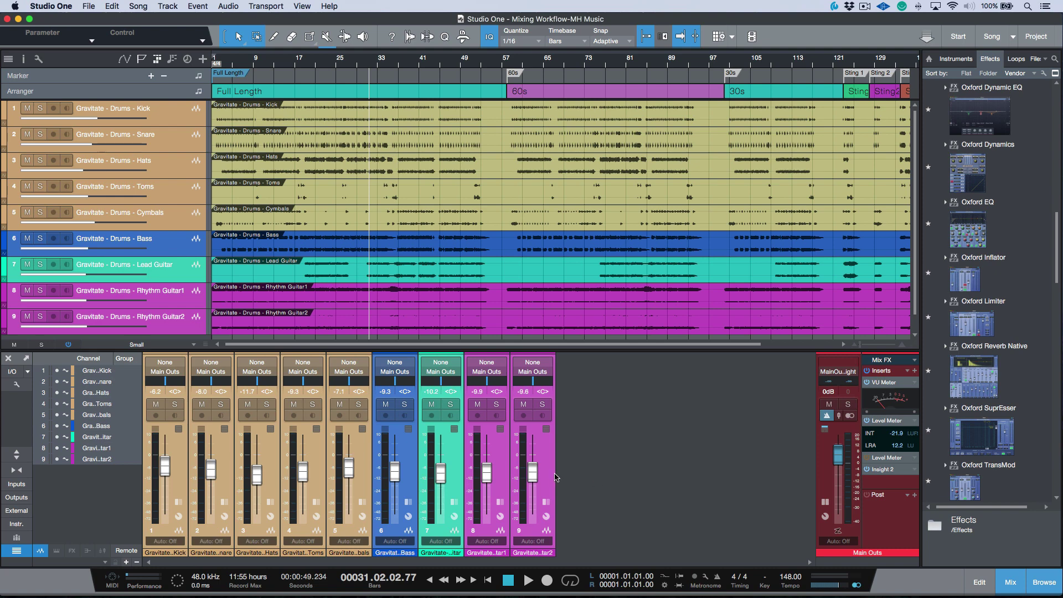
Return the playback cursor to the song start and select the five drum channels, Kick through Cymbals
key("comma")
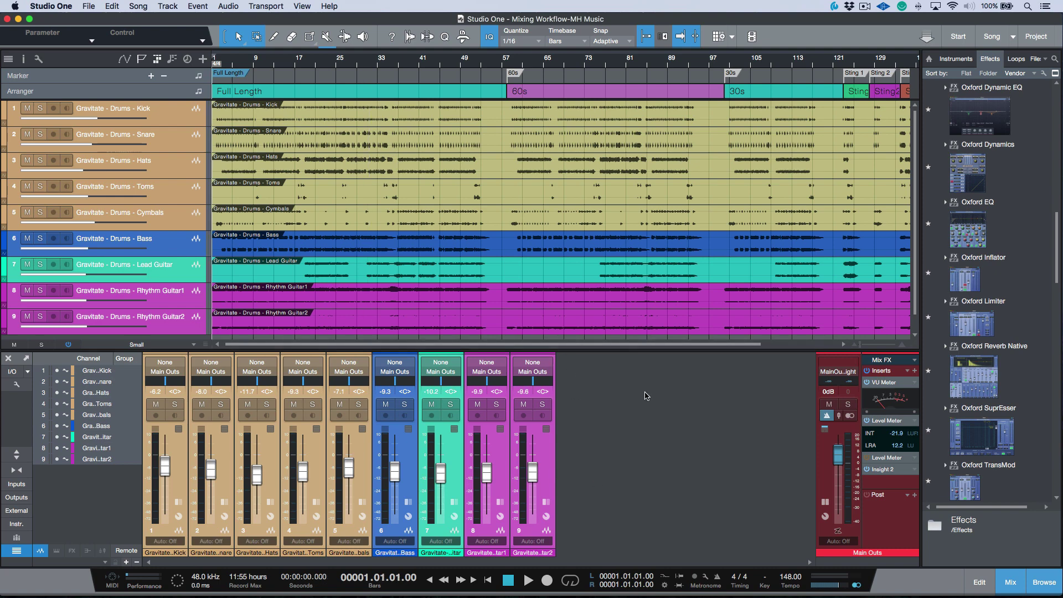
left_click(362, 491)
left_click(176, 479, "shift")
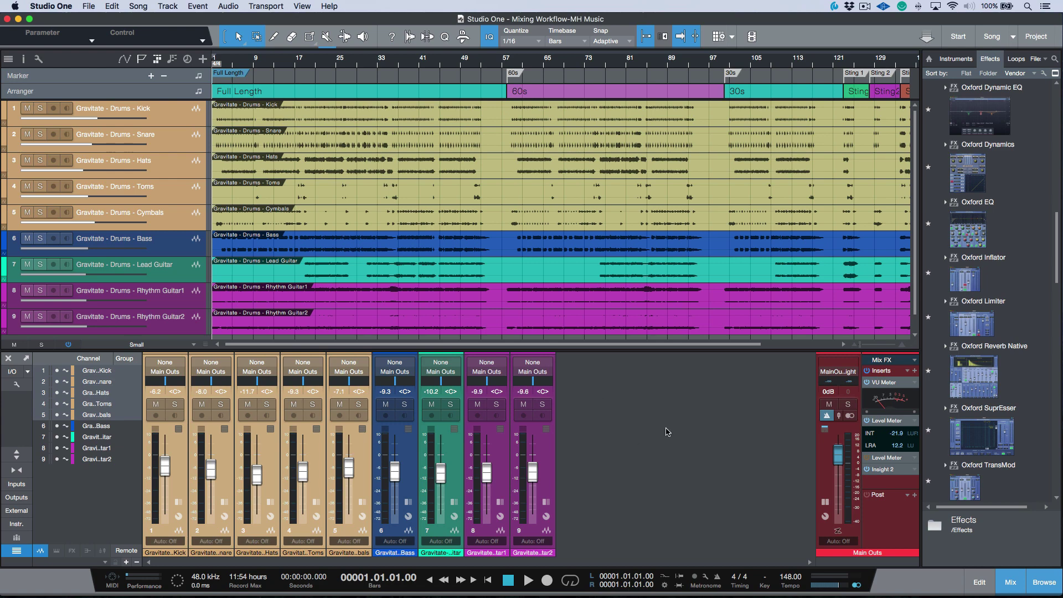
key("shift+f")
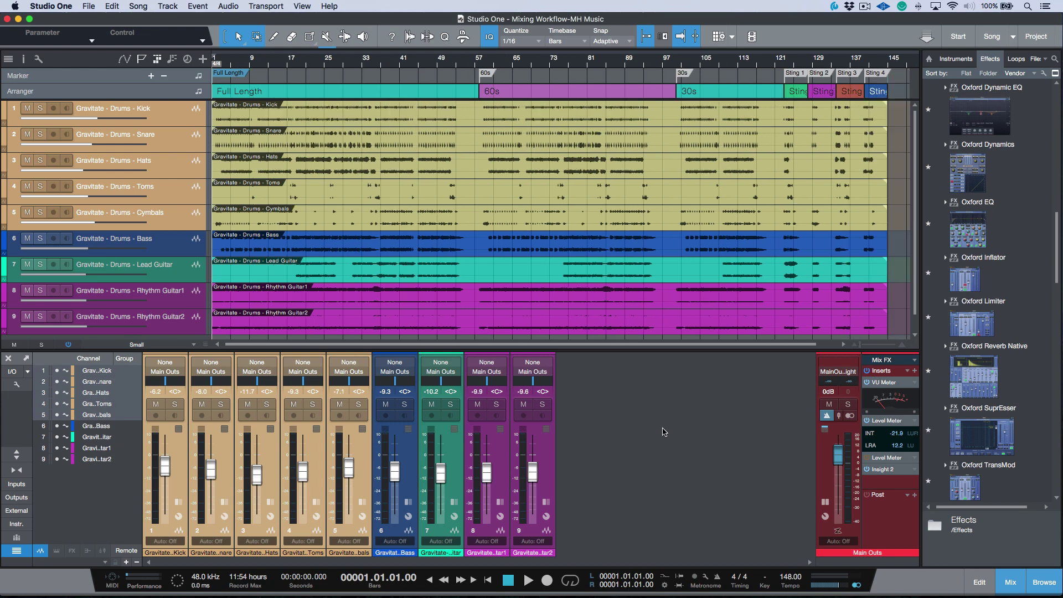
Open the song data import for Mix Template.song from the Mix Template folder
left_click(141, 13)
left_click(145, 30)
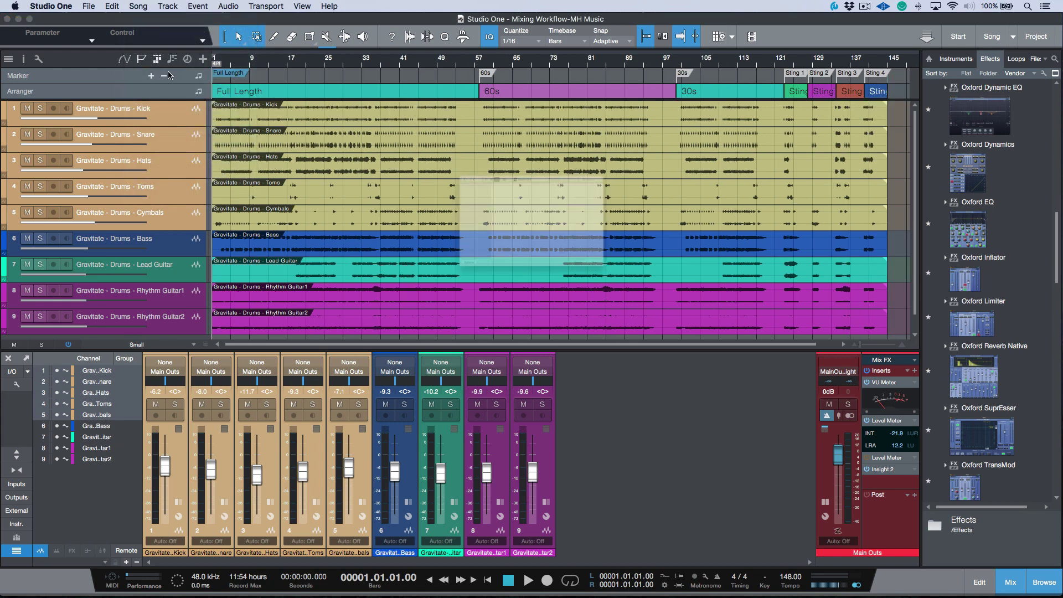
left_click(393, 269)
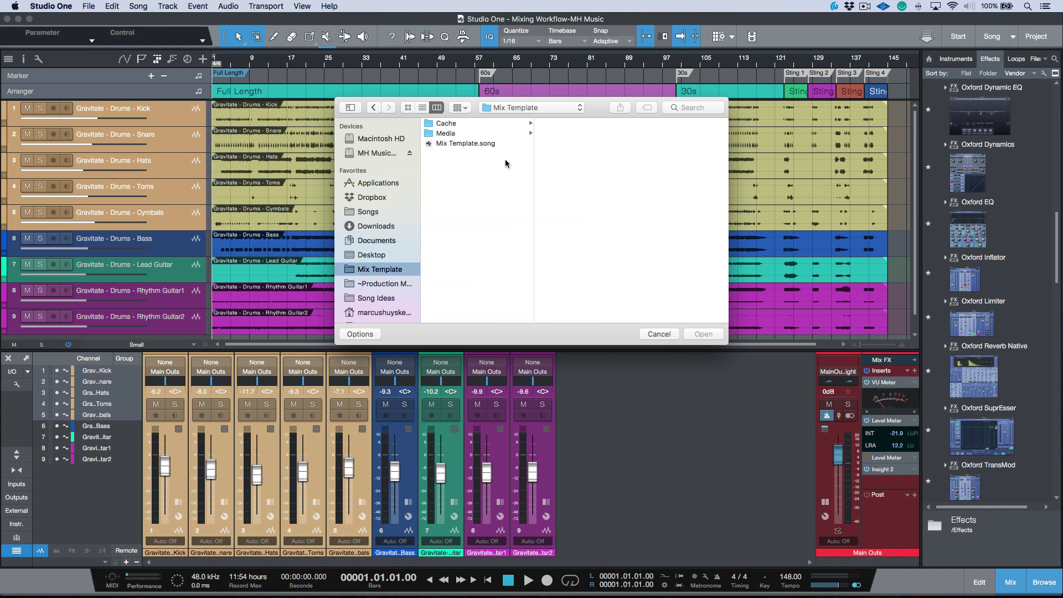
left_click(477, 146)
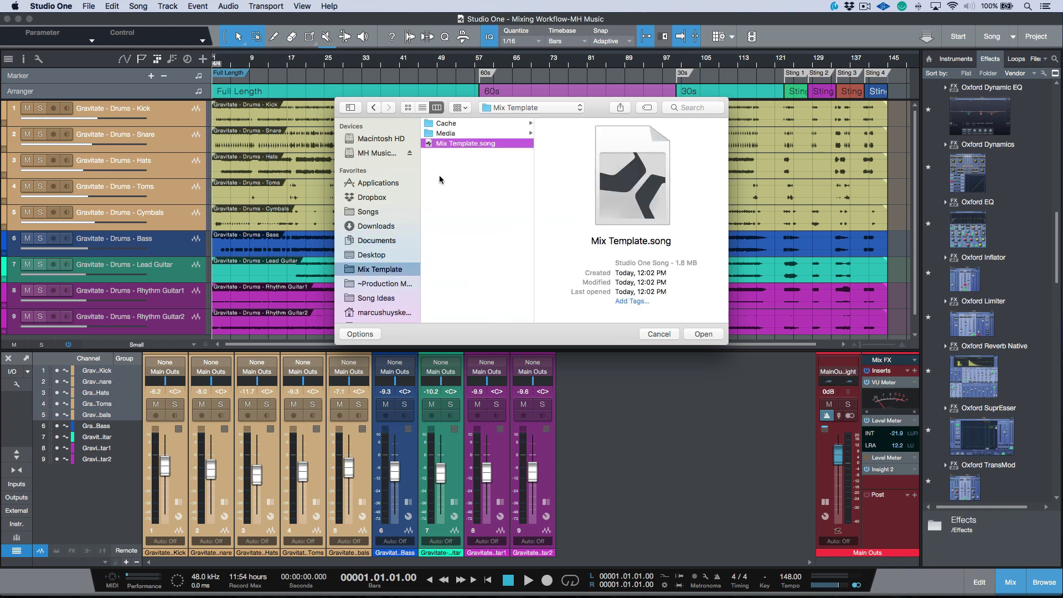
left_click(703, 334)
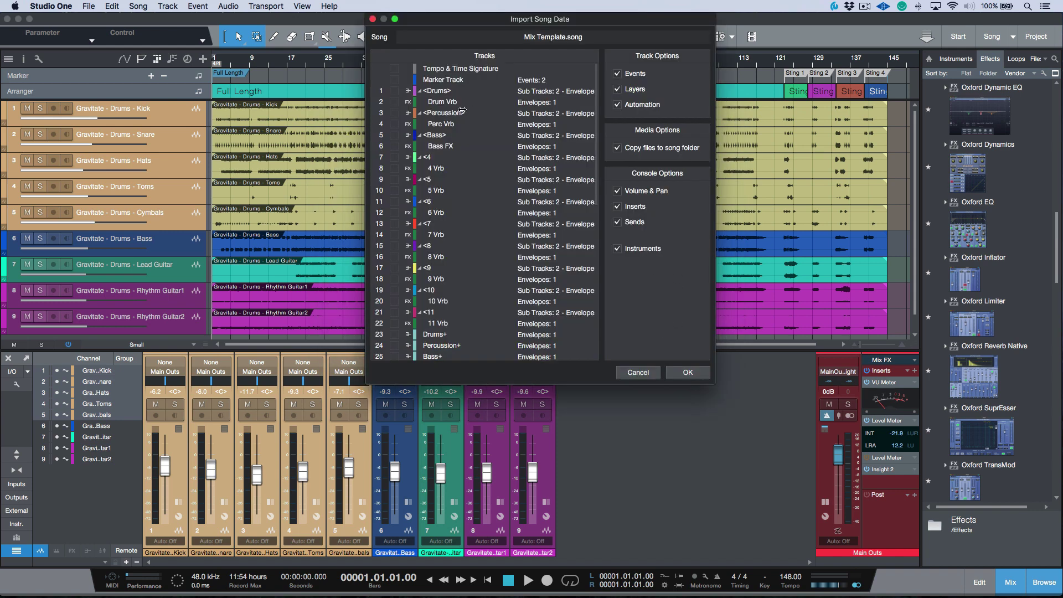
Import only the <MIX BUS> channel from the template's track list and expand it to show its insert effects
scroll(450, 124, "down", 10)
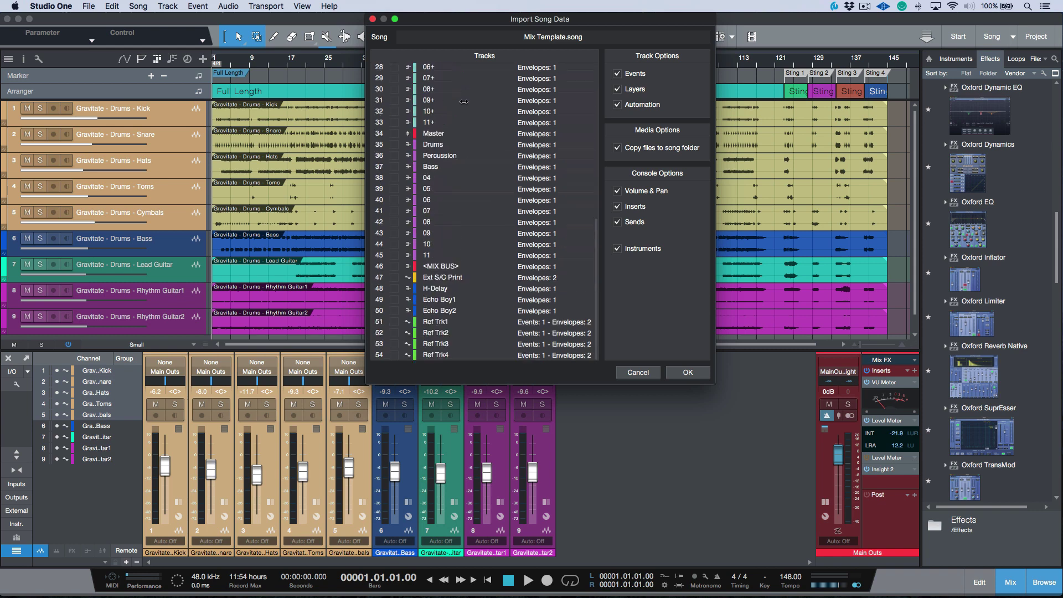
scroll(467, 191, "up", 10)
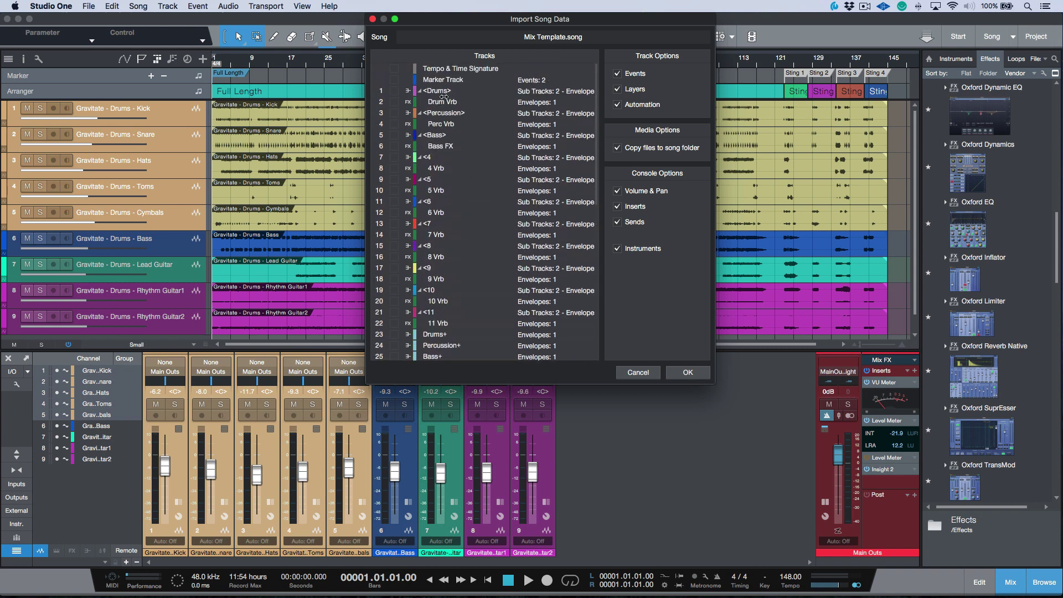
scroll(446, 103, "down", 8)
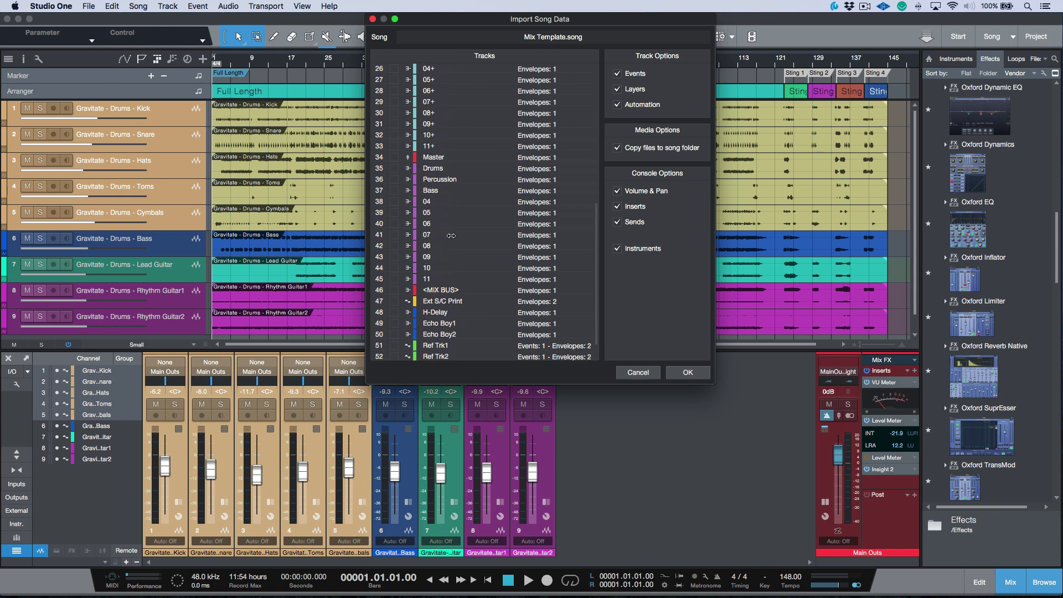
scroll(451, 235, "down", 1)
scroll(433, 276, "up", 1)
left_click(688, 371)
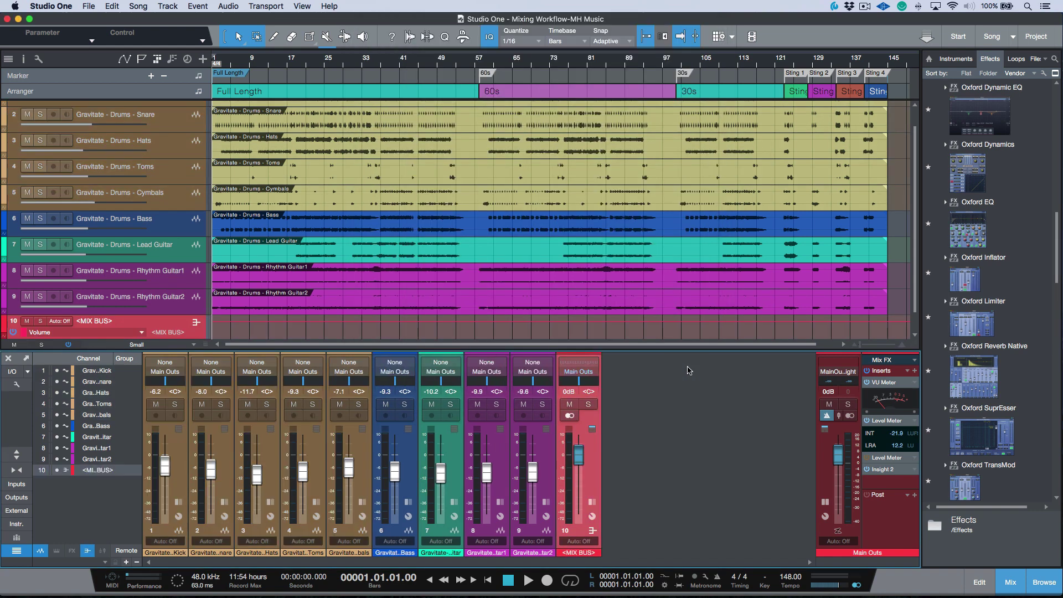
left_click_drag(581, 473, 582, 475)
left_click(592, 502)
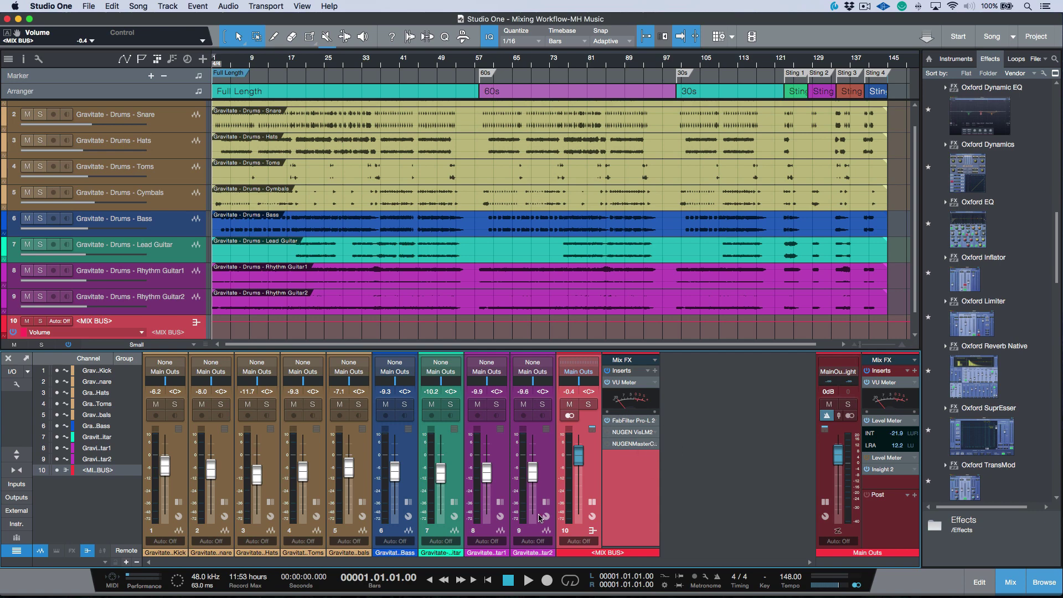
Route the outputs of all nine track channels to <MIX BUS> and reset the bus fader to 0 dB
left_click(552, 476)
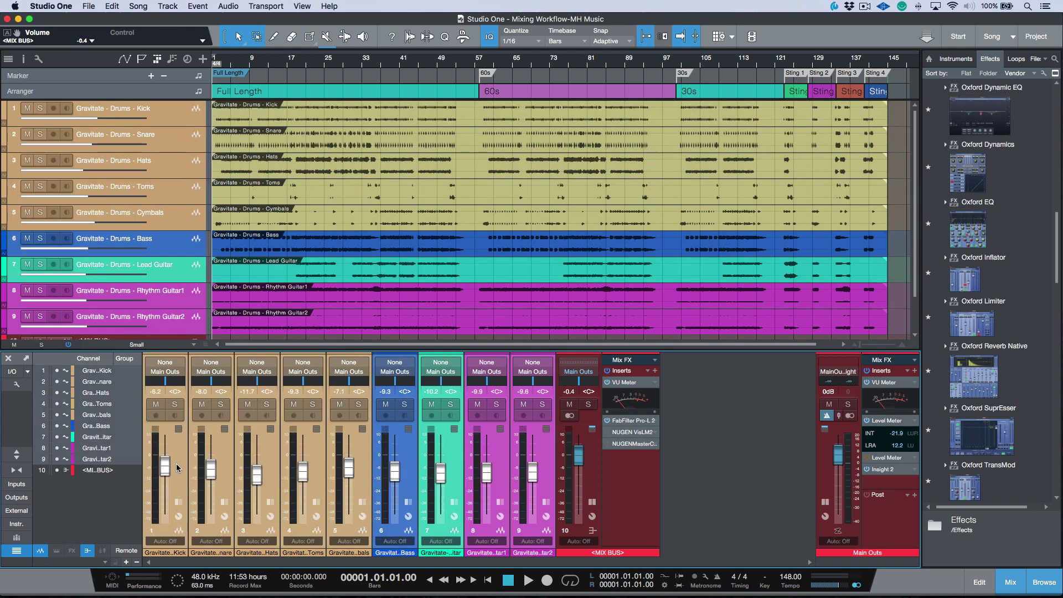
left_click(178, 468, "shift")
left_click(169, 372)
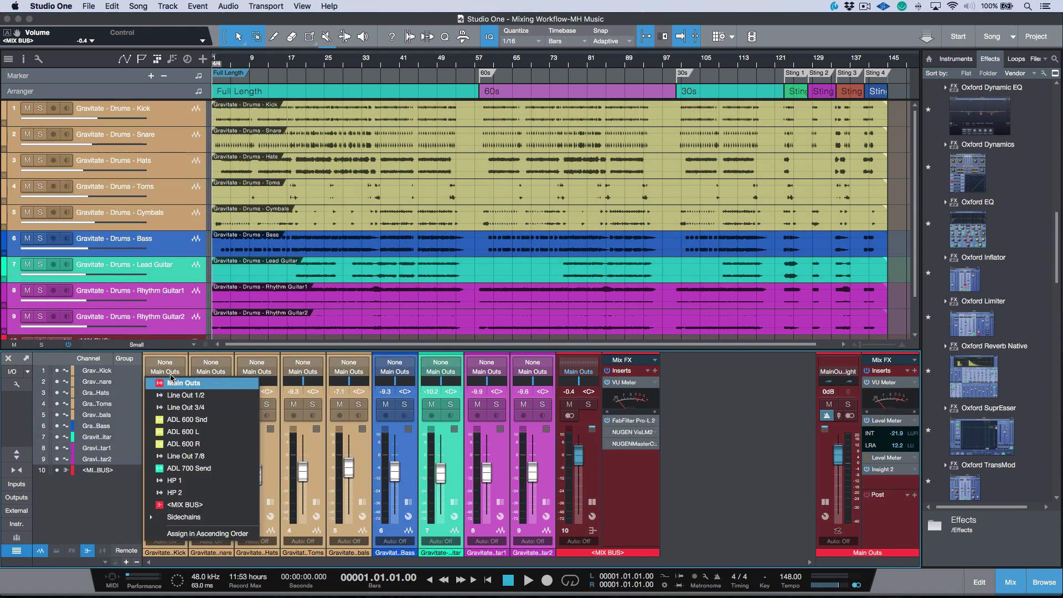
left_click(177, 505)
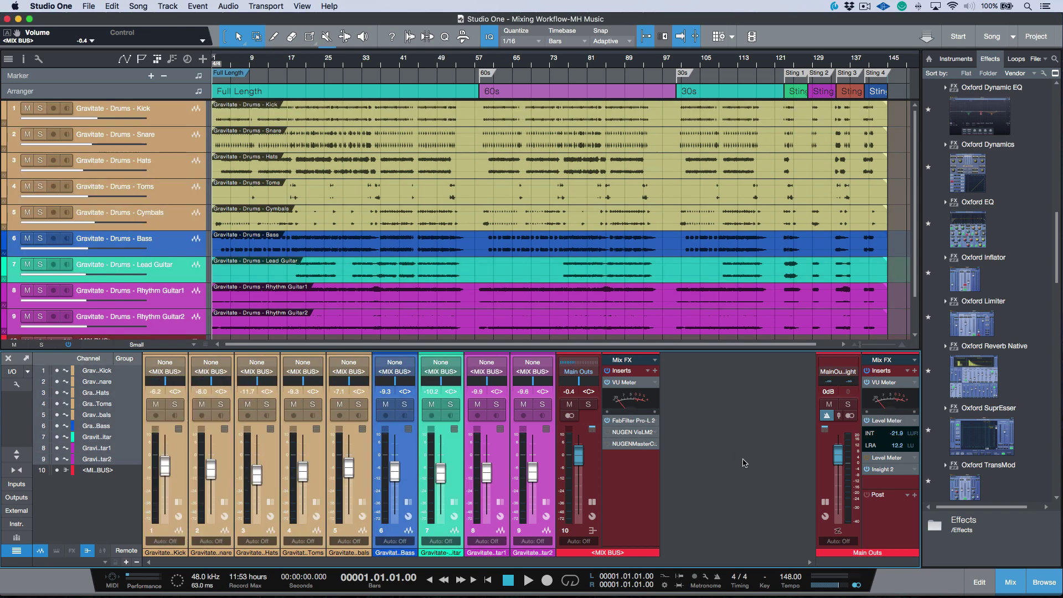
key("shift+w")
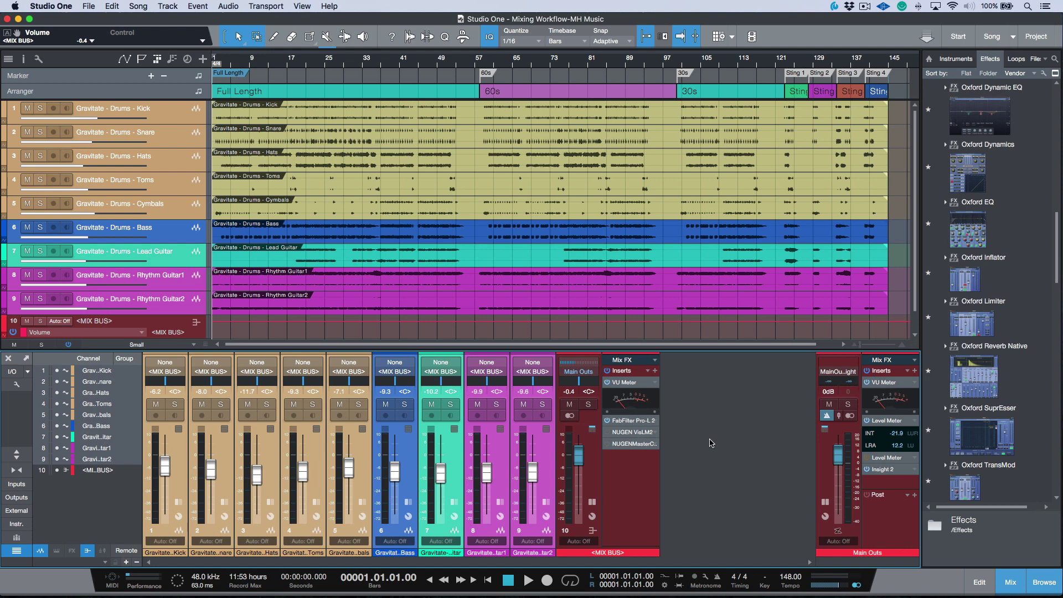
left_click(576, 463, "alt")
Start playback and set the faders to Kick -3.1 dB, Snare 0 dB, Hats and Cymbals -6.1 dB, and Bass -11.4 dB
key("space")
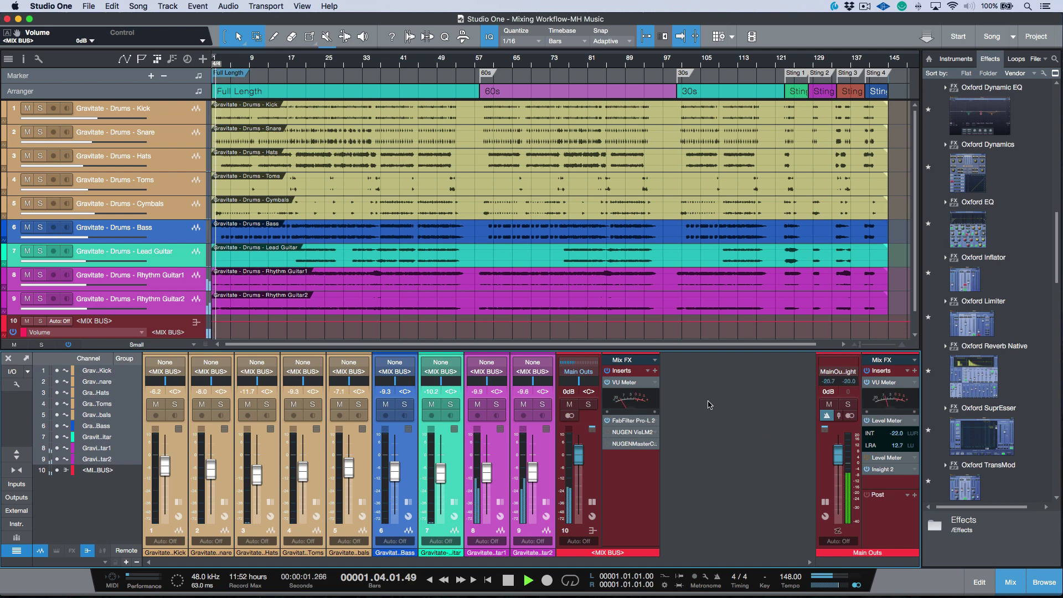
left_click(211, 473)
left_click_drag(210, 475, 211, 469)
left_click_drag(395, 472, 395, 476)
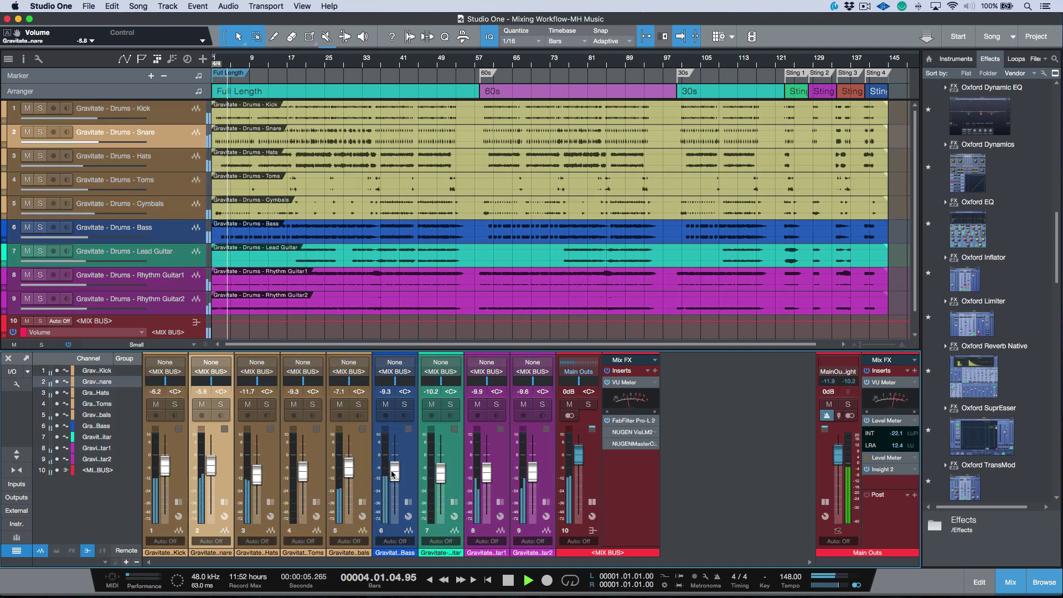
left_click_drag(211, 468, 164, 462)
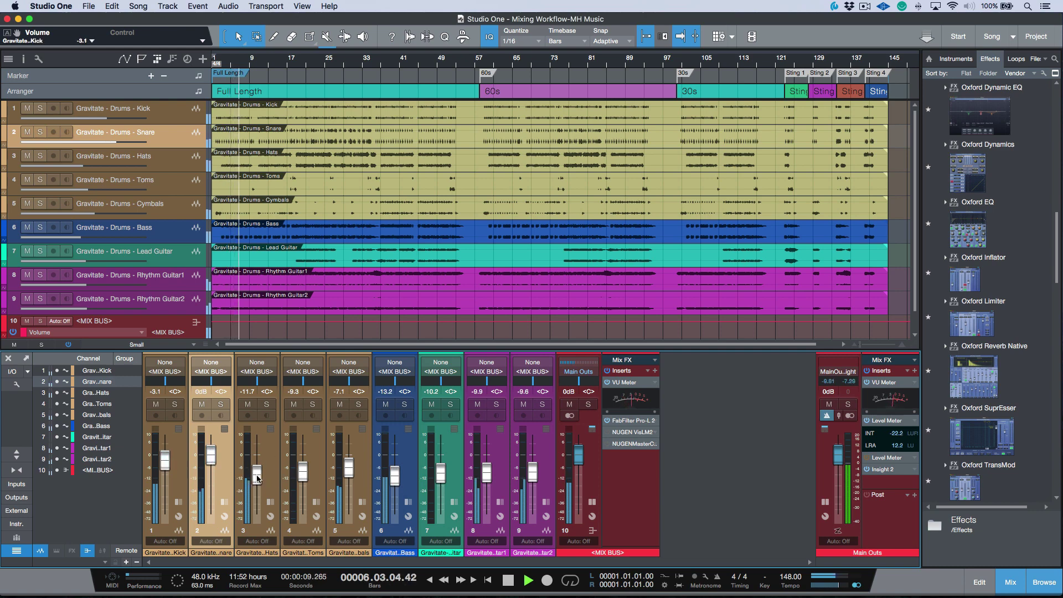
left_click_drag(256, 475, 257, 469)
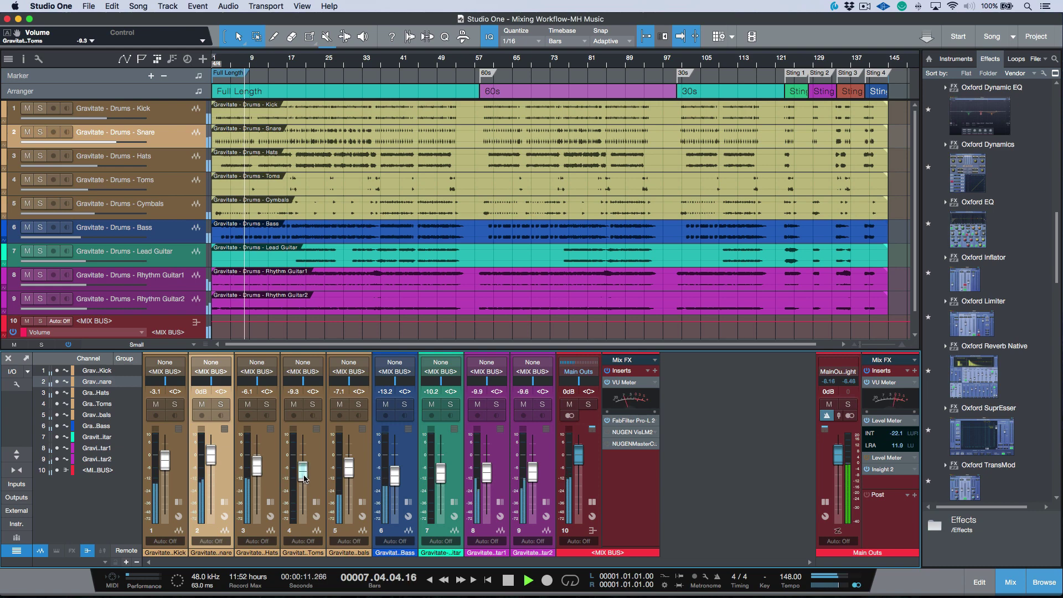
left_click_drag(349, 472, 395, 473)
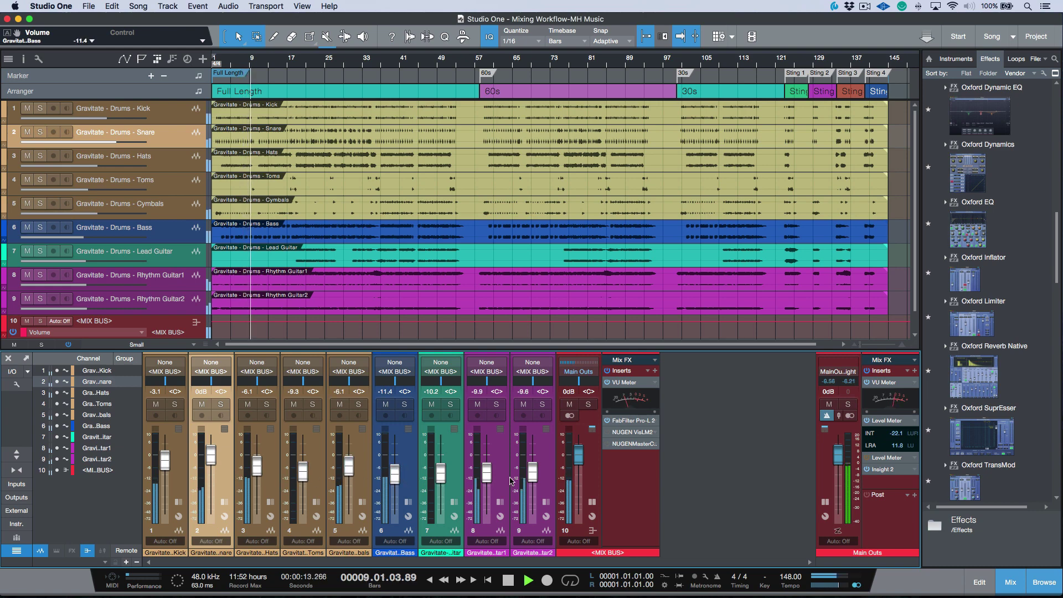
Raise both rhythm guitars together to -7.0 dB and -6.7 dB, and set the Lead Guitar fader to -9.2 dB
left_click(501, 487)
left_click(526, 489, "shift")
left_click_drag(530, 480, 530, 476)
left_click_drag(441, 475, 440, 472)
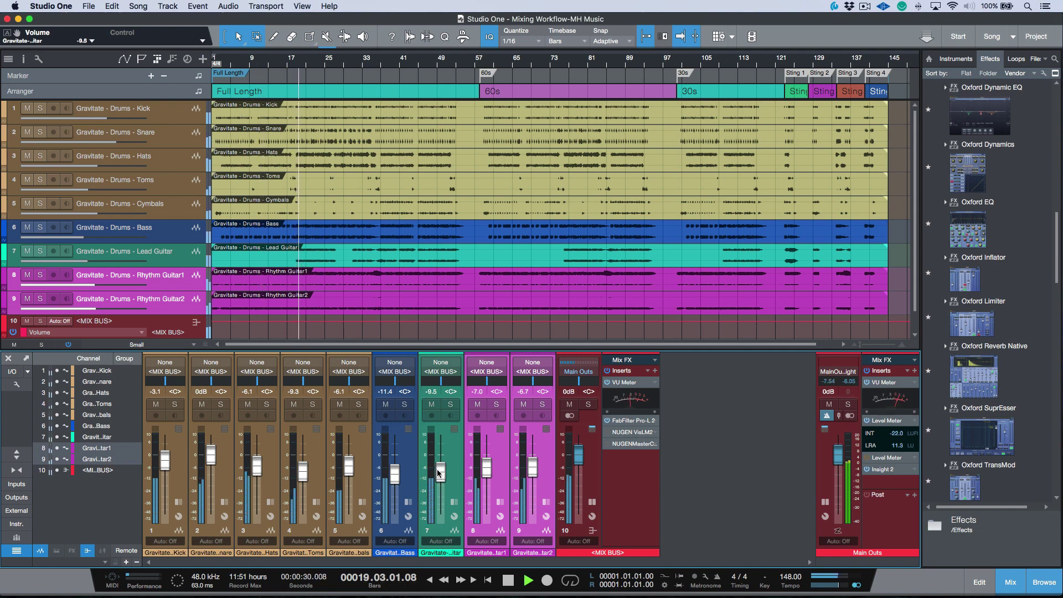
left_click_drag(440, 474, 439, 472)
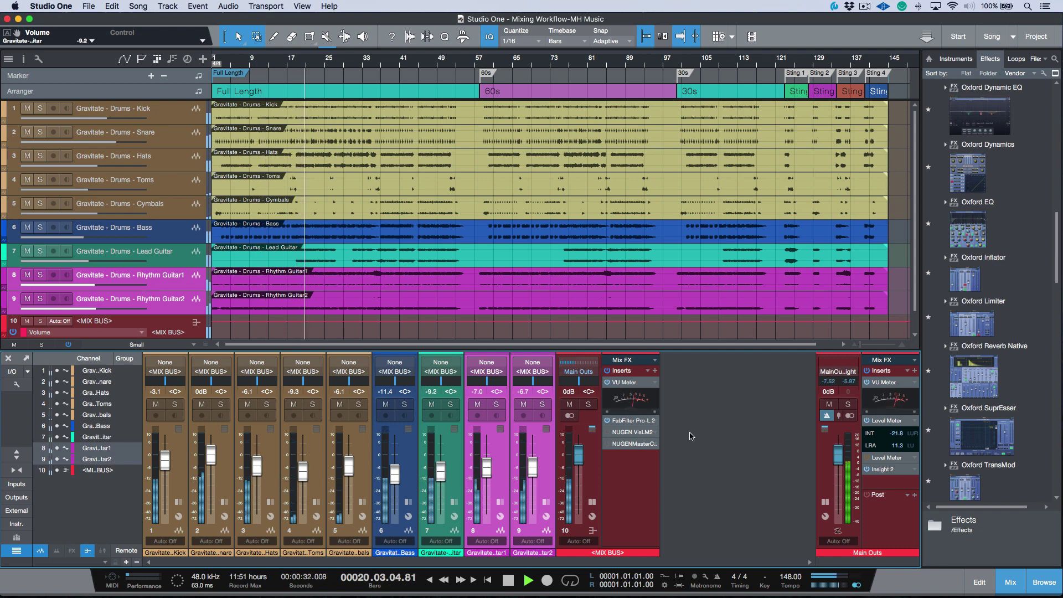
Lower all nine track faders together by about 0.6 dB, bringing the Kick to -3.7 dB, and stop playback
left_click(171, 475)
left_click_drag(171, 475, 166, 467)
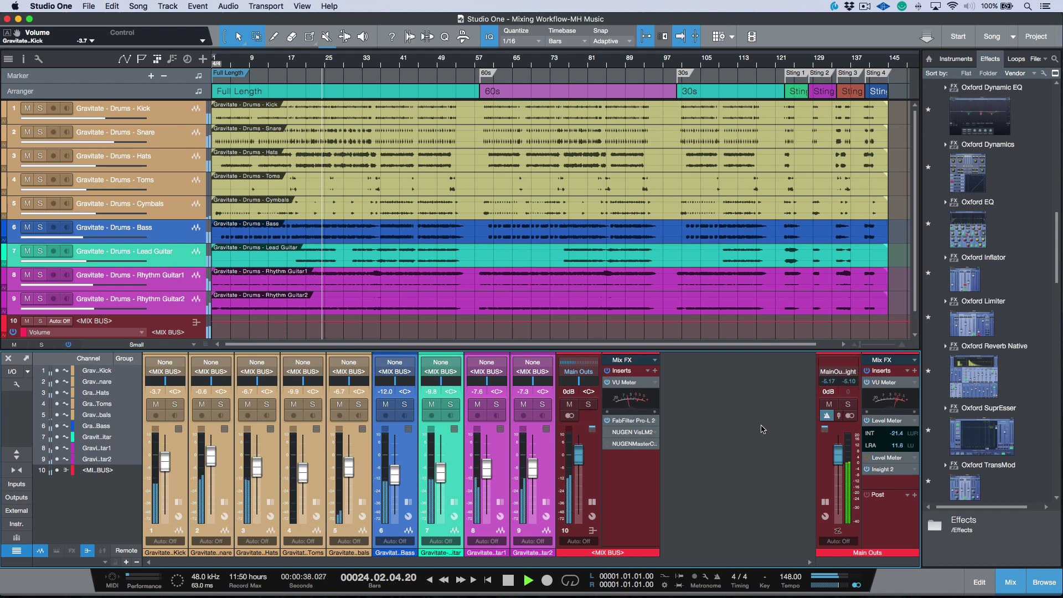
key("space")
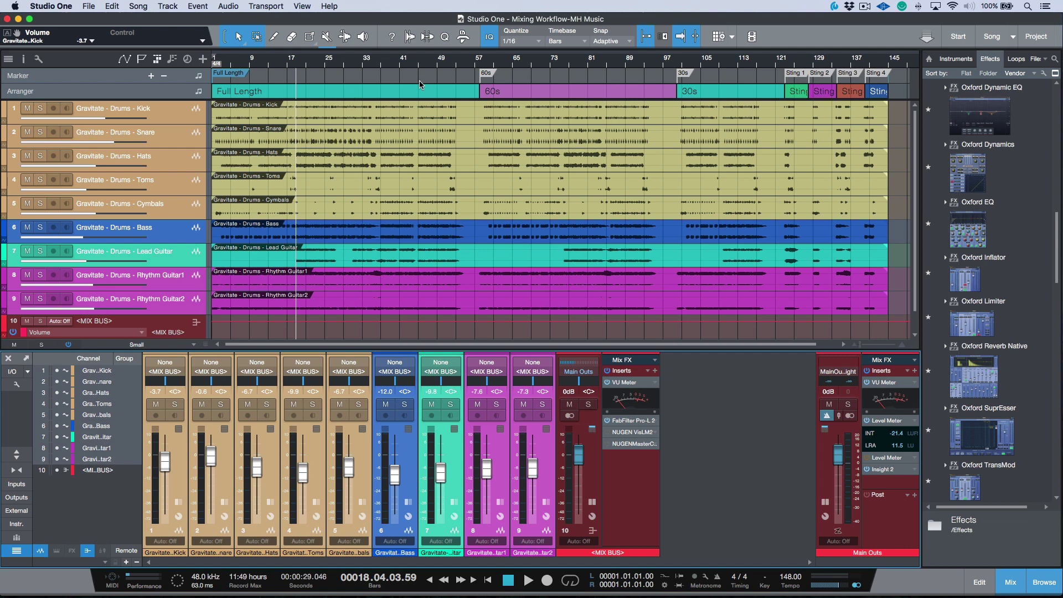
Split the Full Length arranger section at bars 21 and 37 and the 60s section at bars 73 and 85
key("3")
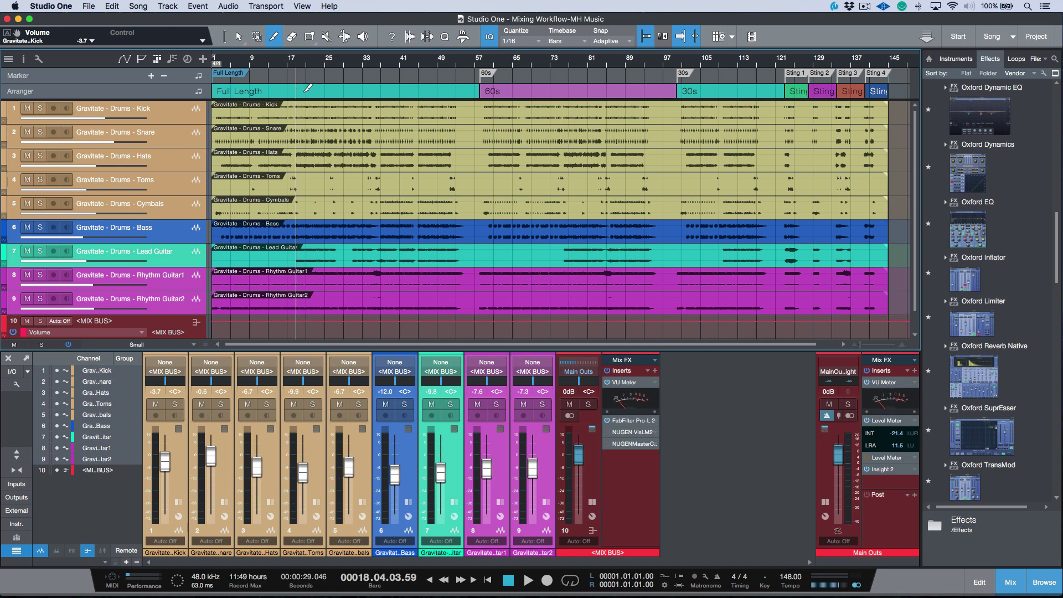
left_click(306, 90)
left_click(381, 92)
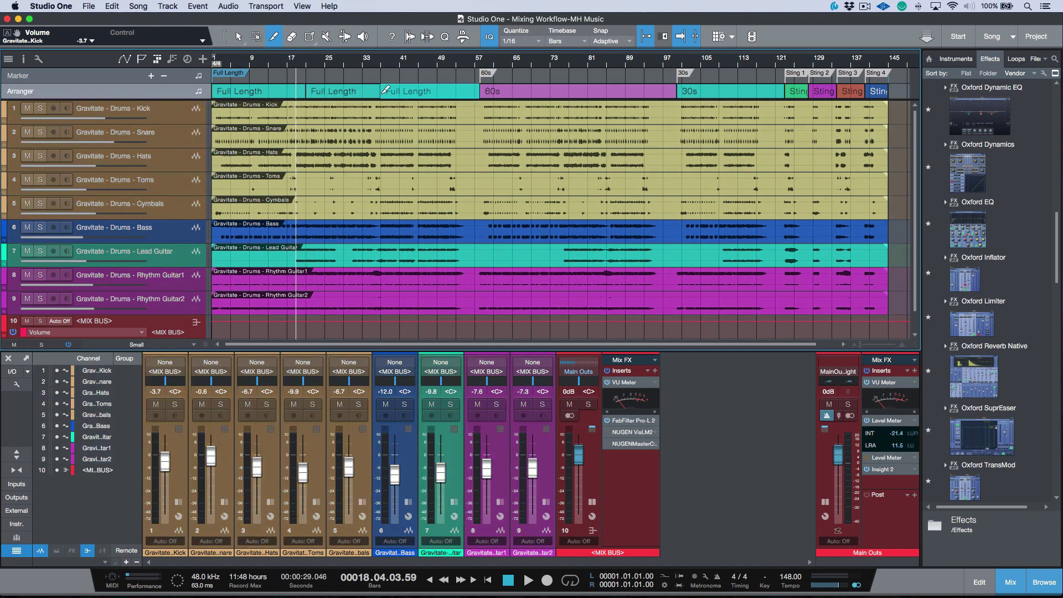
left_click(550, 92)
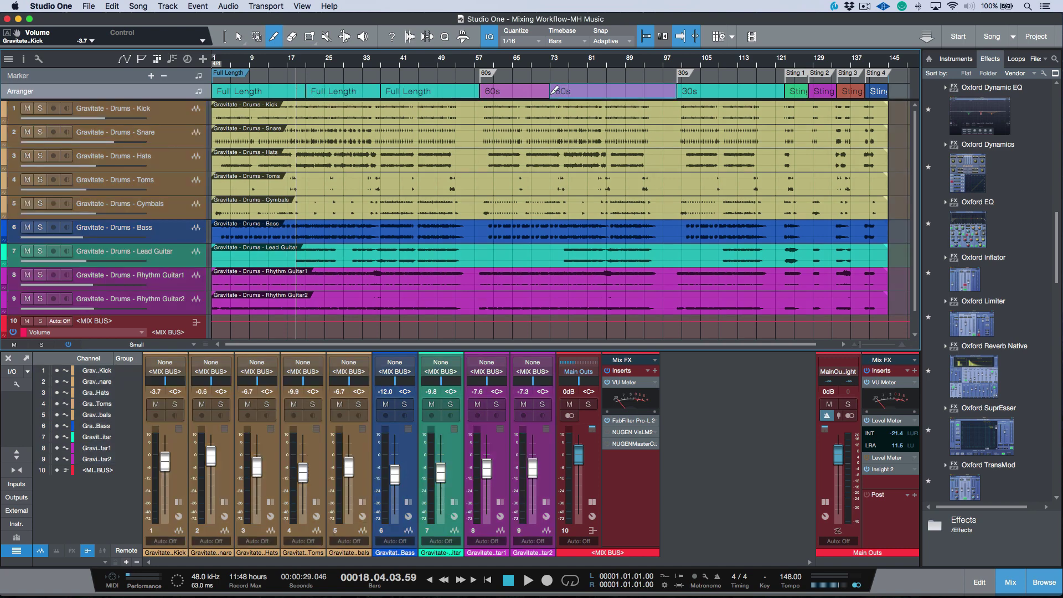
left_click(606, 90)
key("1")
Step the playback cursor back and forth through the arranger sections and markers, stopping at the third 60s section at bar 85
key("shift+n")
key("shift+n")
key("shift+n")
key("shift+b")
key("shift+b")
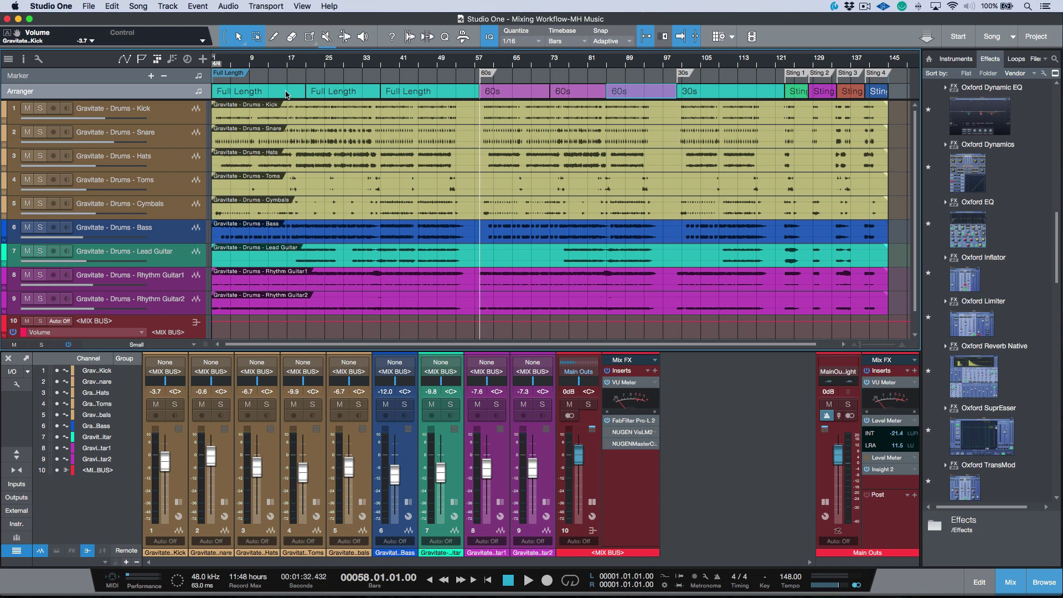
key("comma")
key("shift+n")
key("shift+b")
key("shift+b")
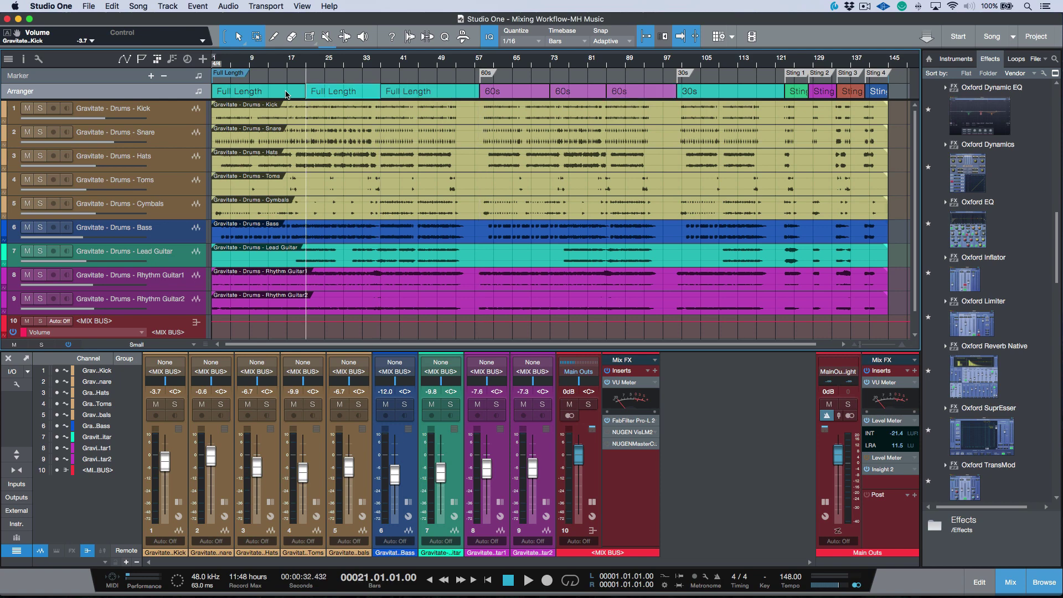
key("shift+b")
key("shift+n")
key("shift+n")
key("shift+n")
key("shift+n")
key("shift+n")
key("shift+n")
key("shift+n")
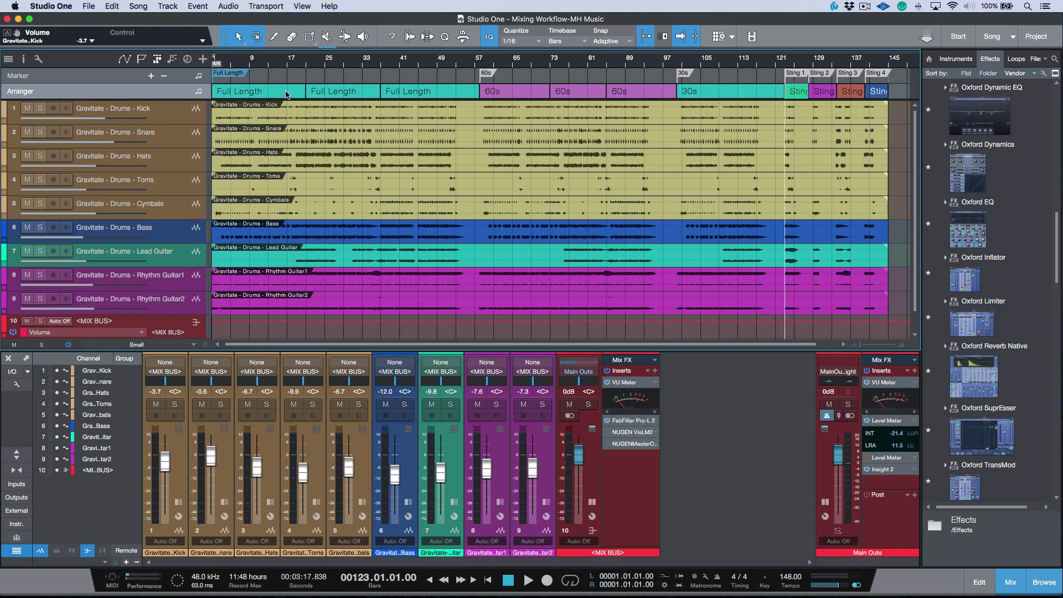
key("shift+n")
key("shift+n")
key("shift+b")
key("shift+b")
key("shift+b")
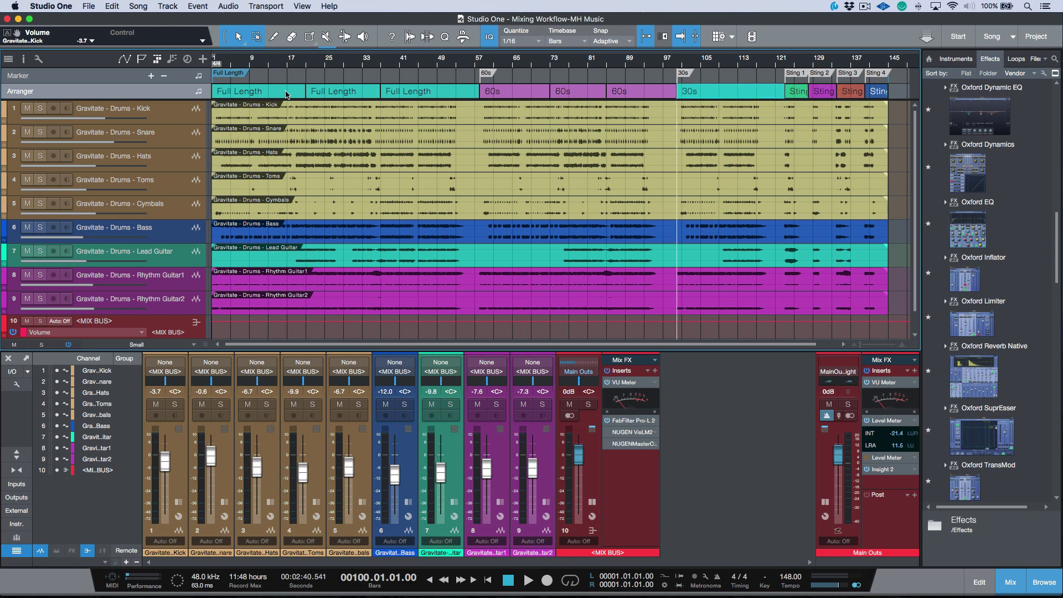
key("shift+b")
key("shift+b")
key("shift+b")
key("shift+b")
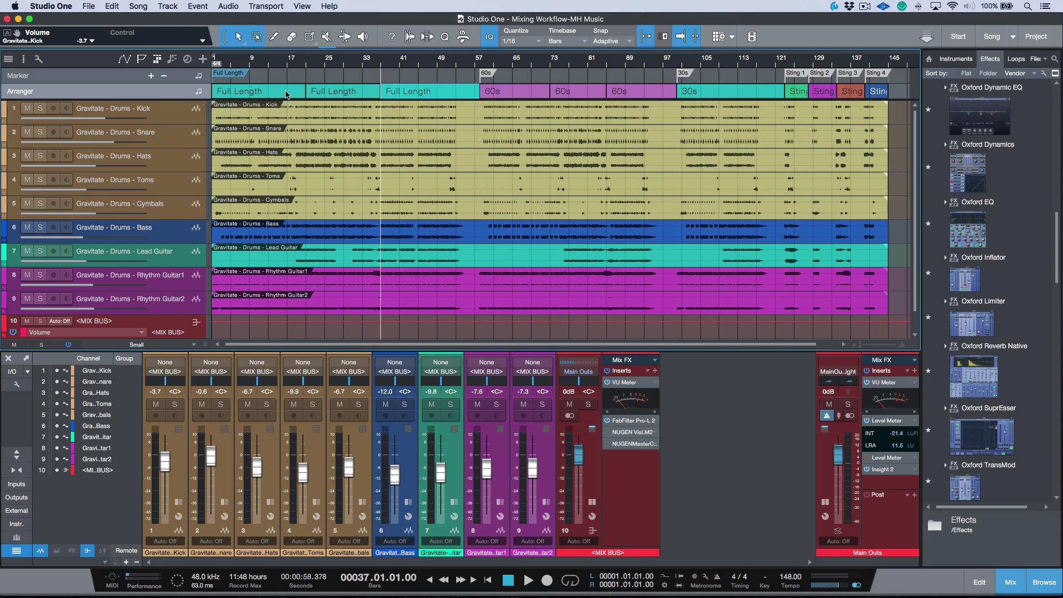
key("shift+b")
key("shift+b")
key("shift+n")
key("shift+n")
key("shift+n")
key("shift+n")
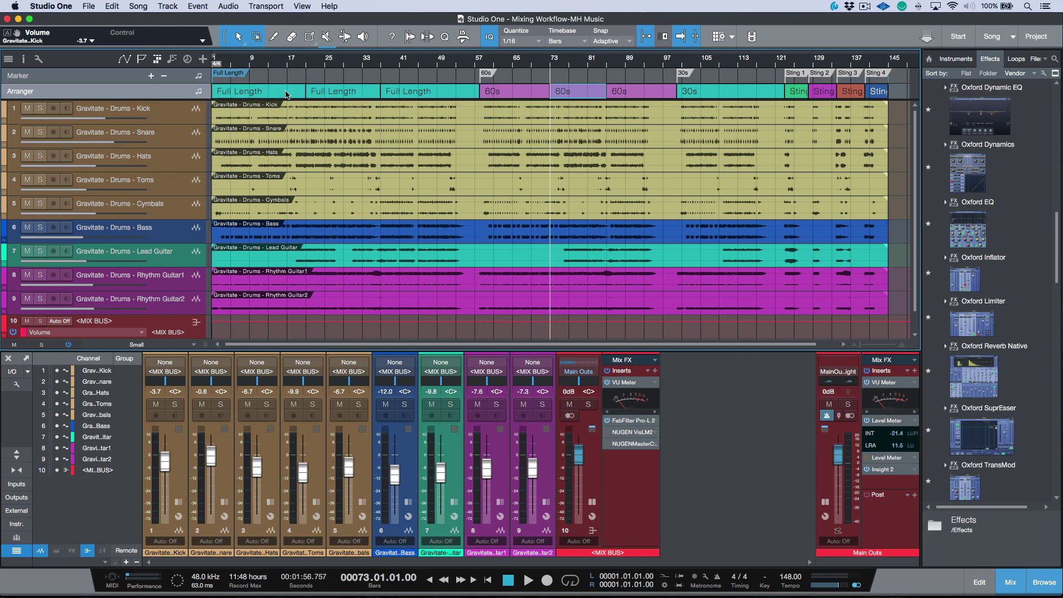
key("shift+n")
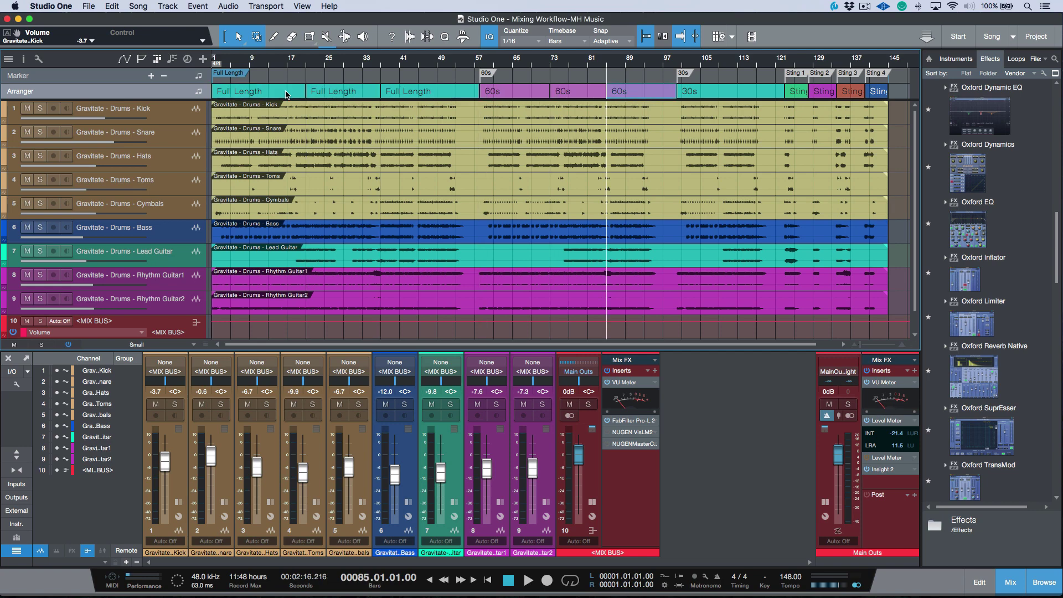